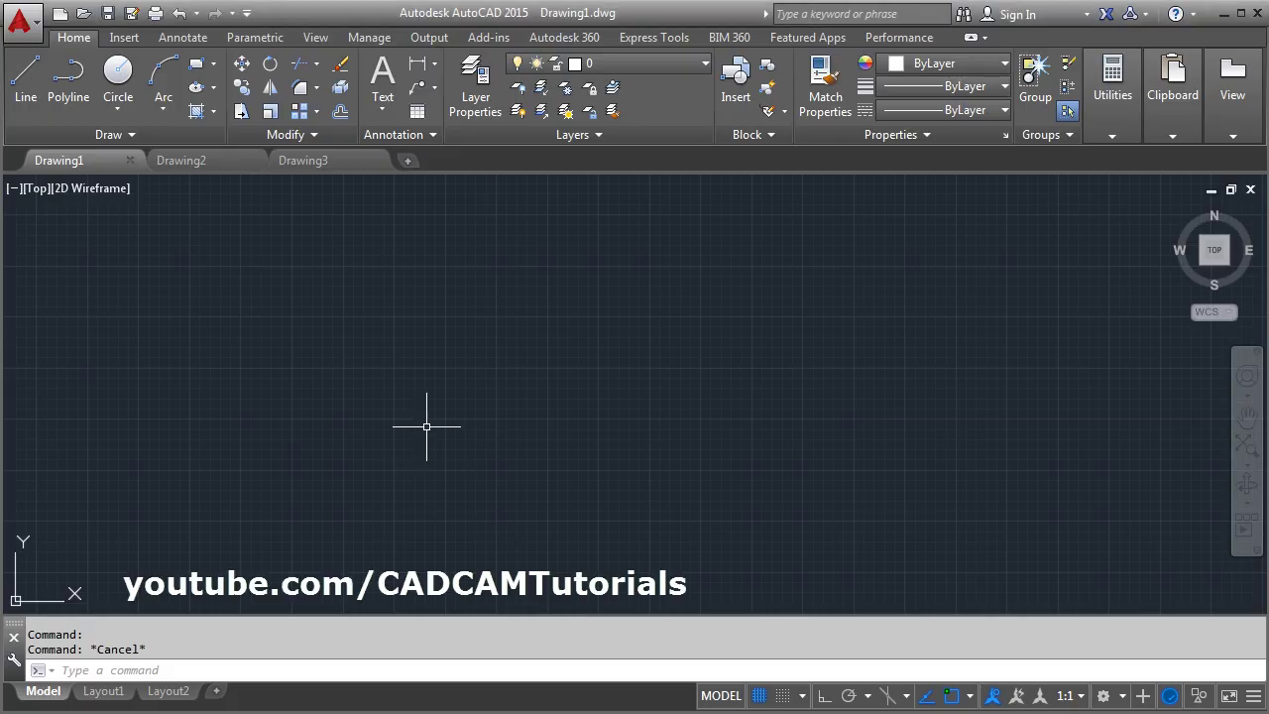
type("re")
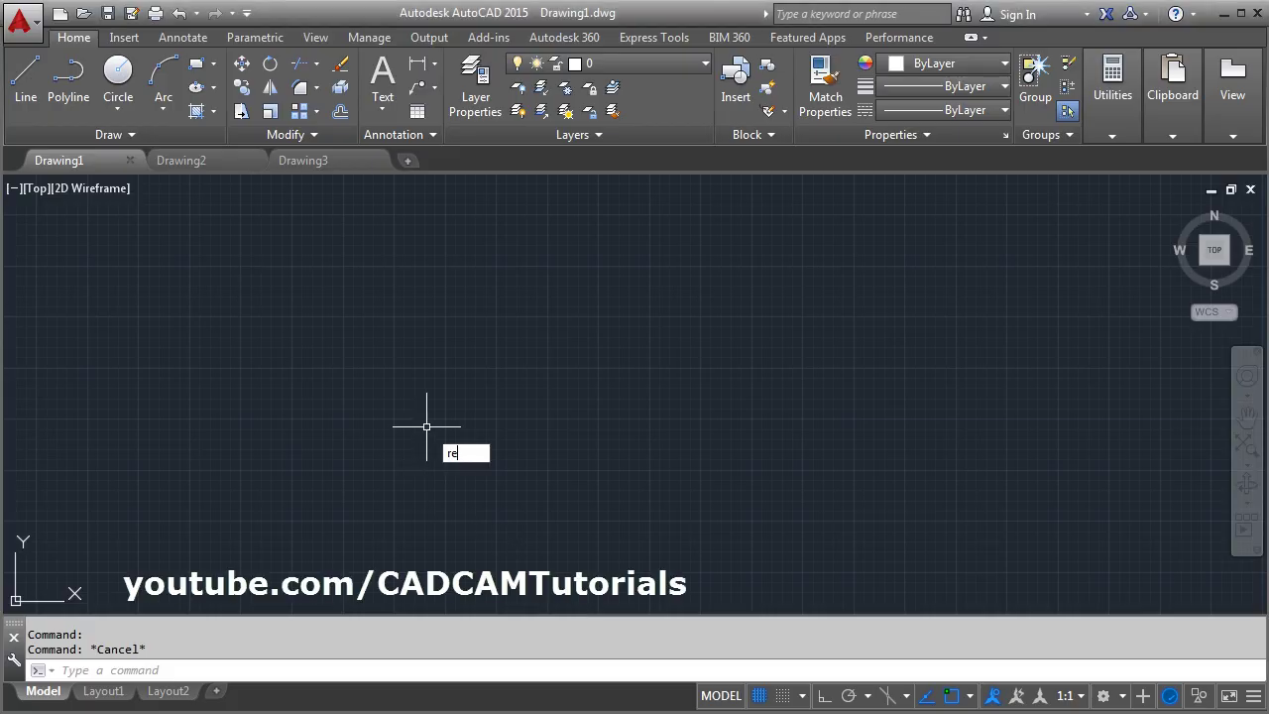
type("g")
key("Escape")
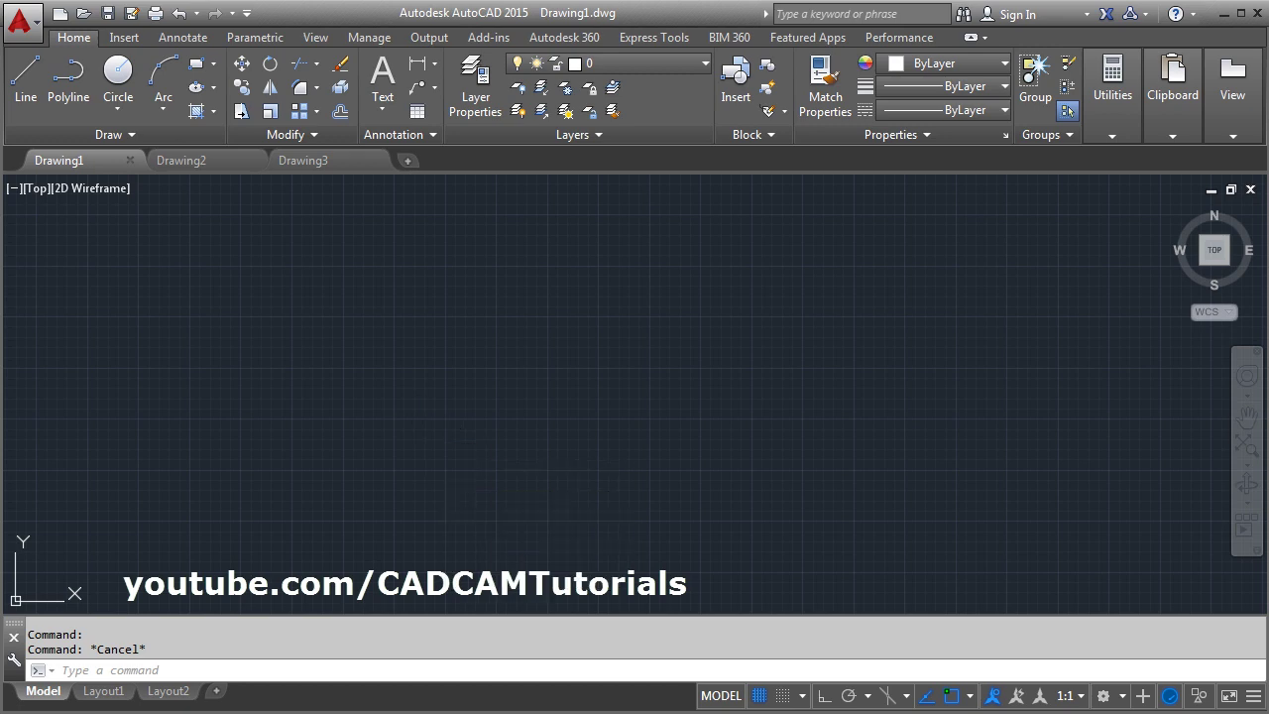
key("Return")
key("Escape")
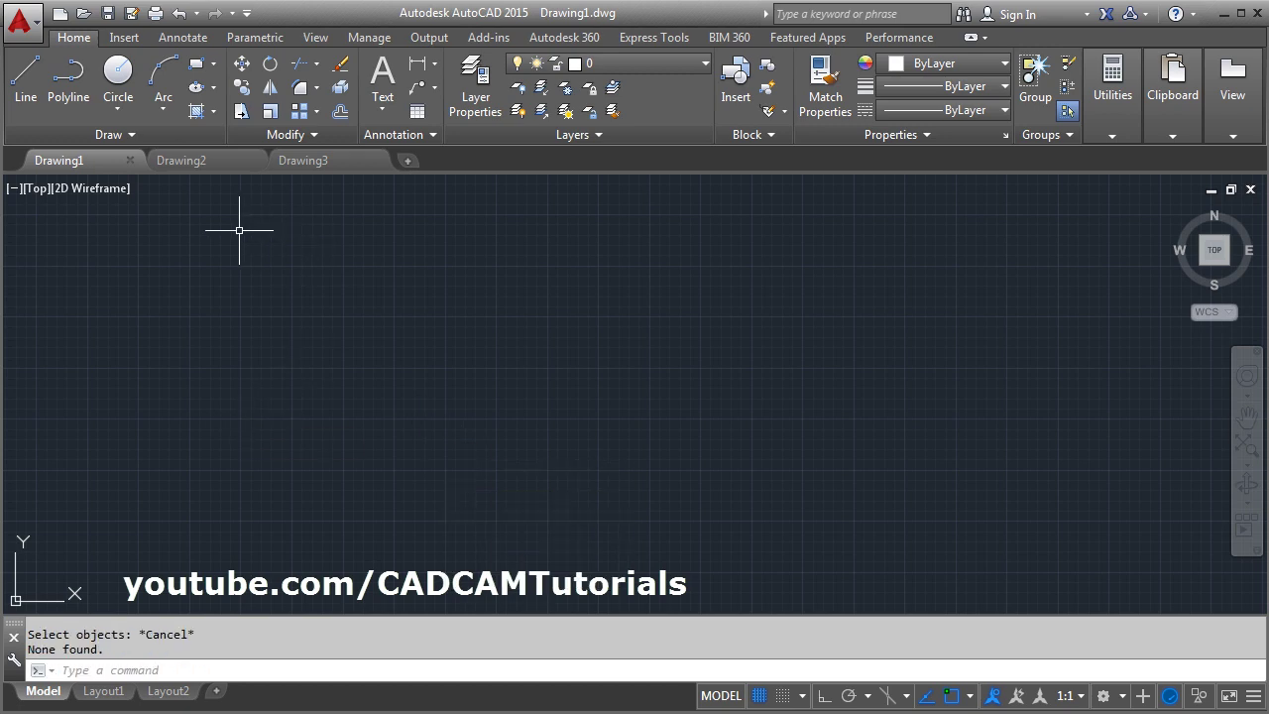
left_click(135, 135)
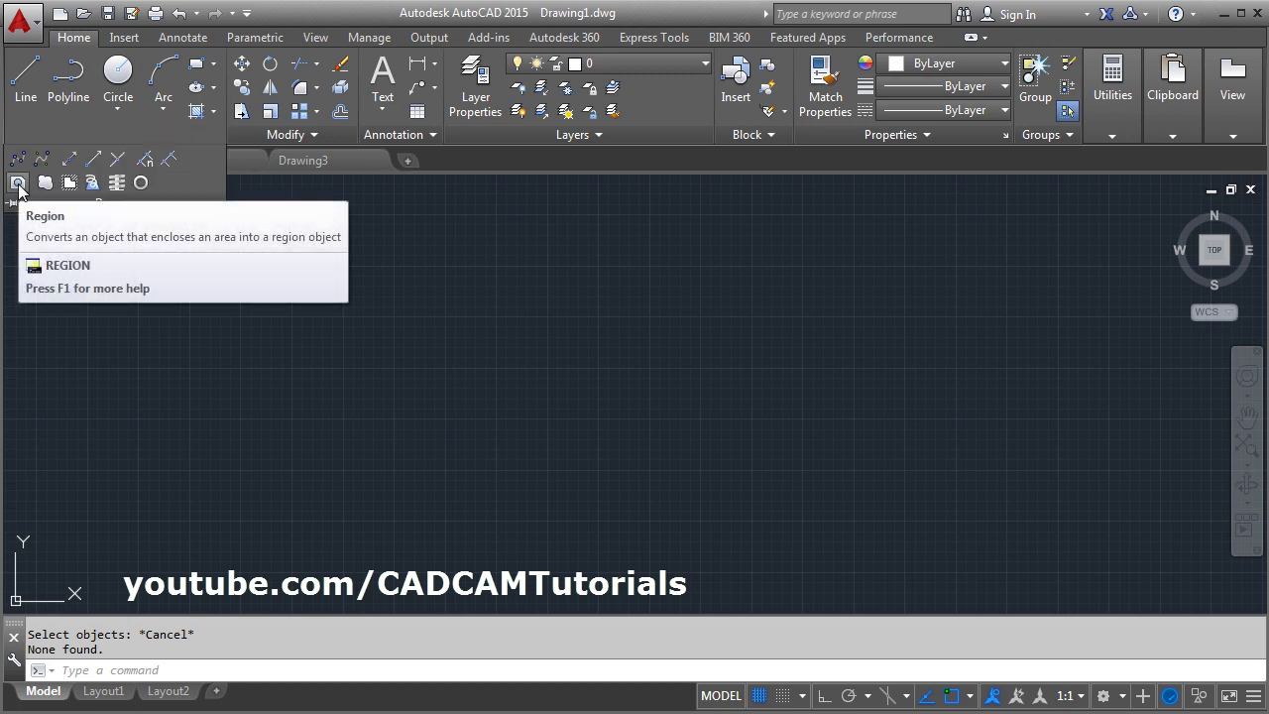
left_click(463, 358)
left_click(363, 434)
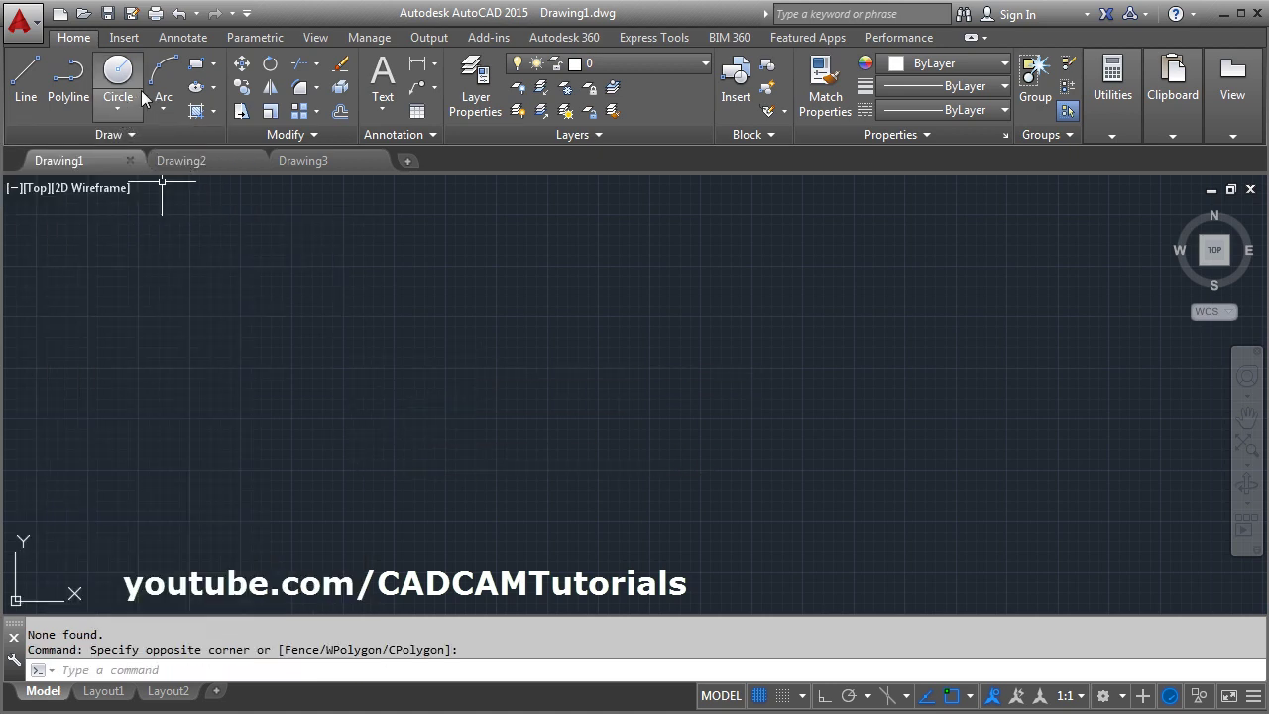
- Draw an upright rectangle about 6.74 units wide and 12.64 units tall in the middle of the drawing area
left_click(197, 64)
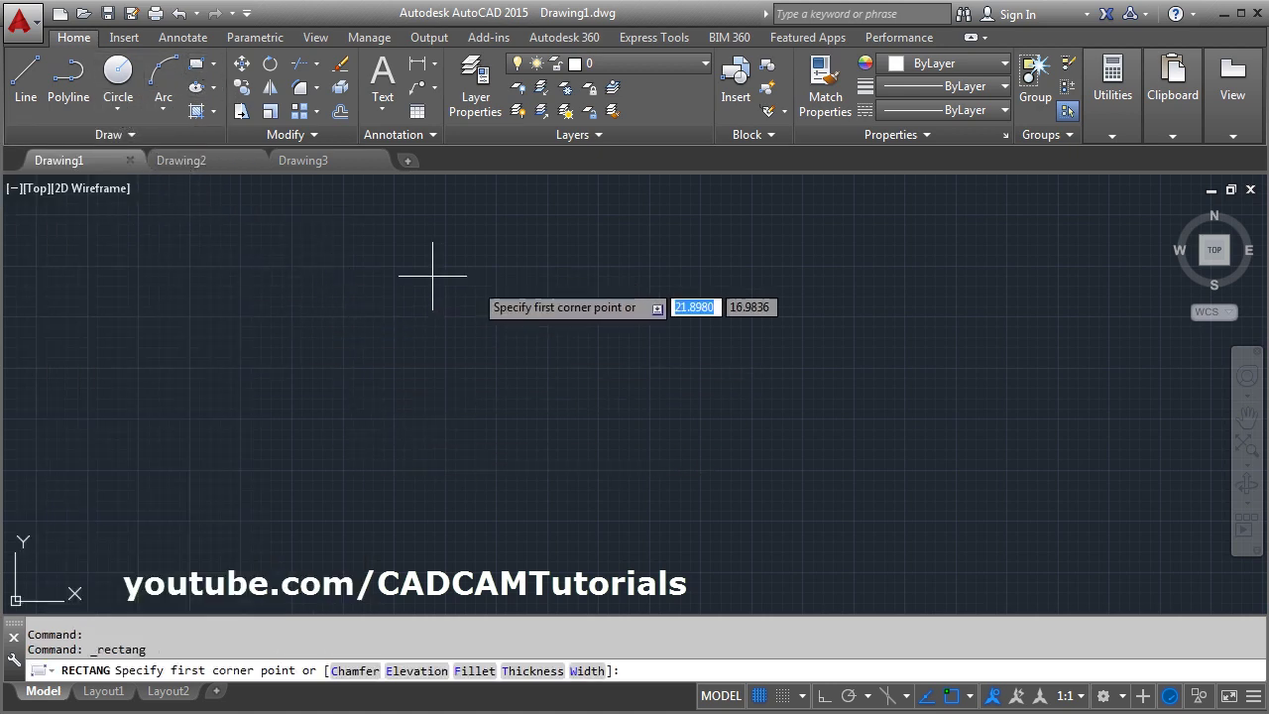
left_click(501, 255)
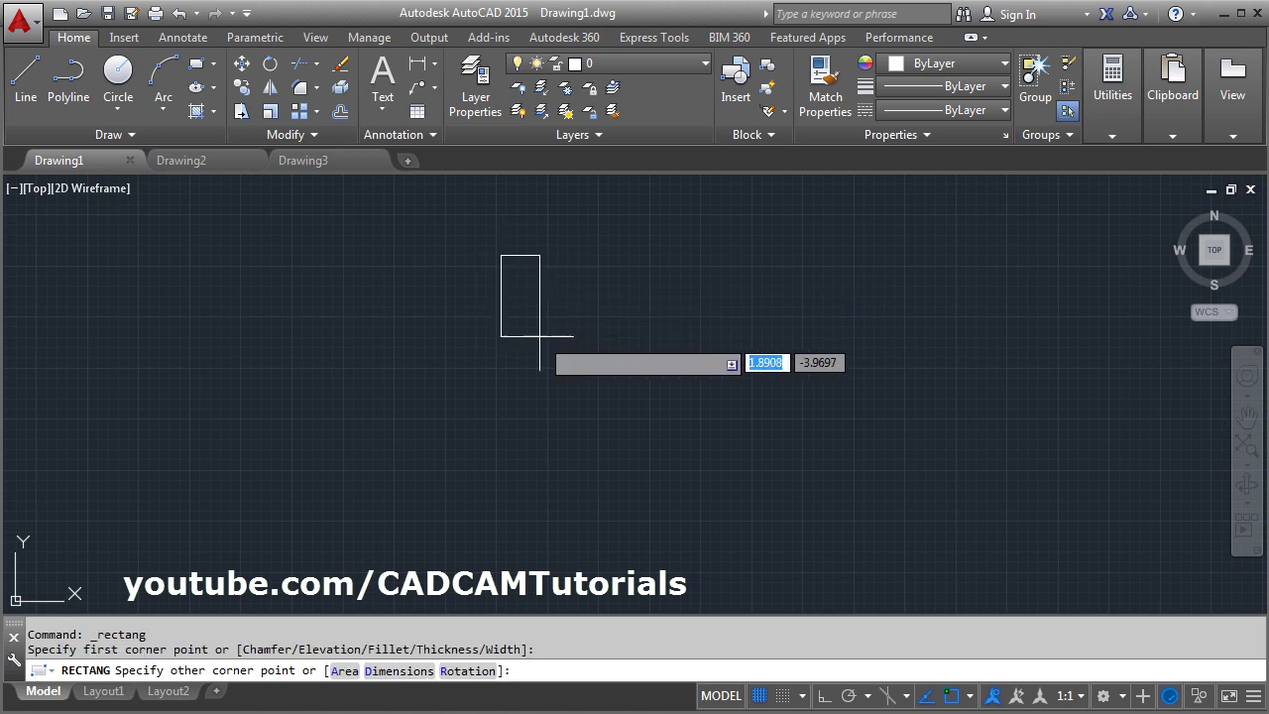
left_click(638, 513)
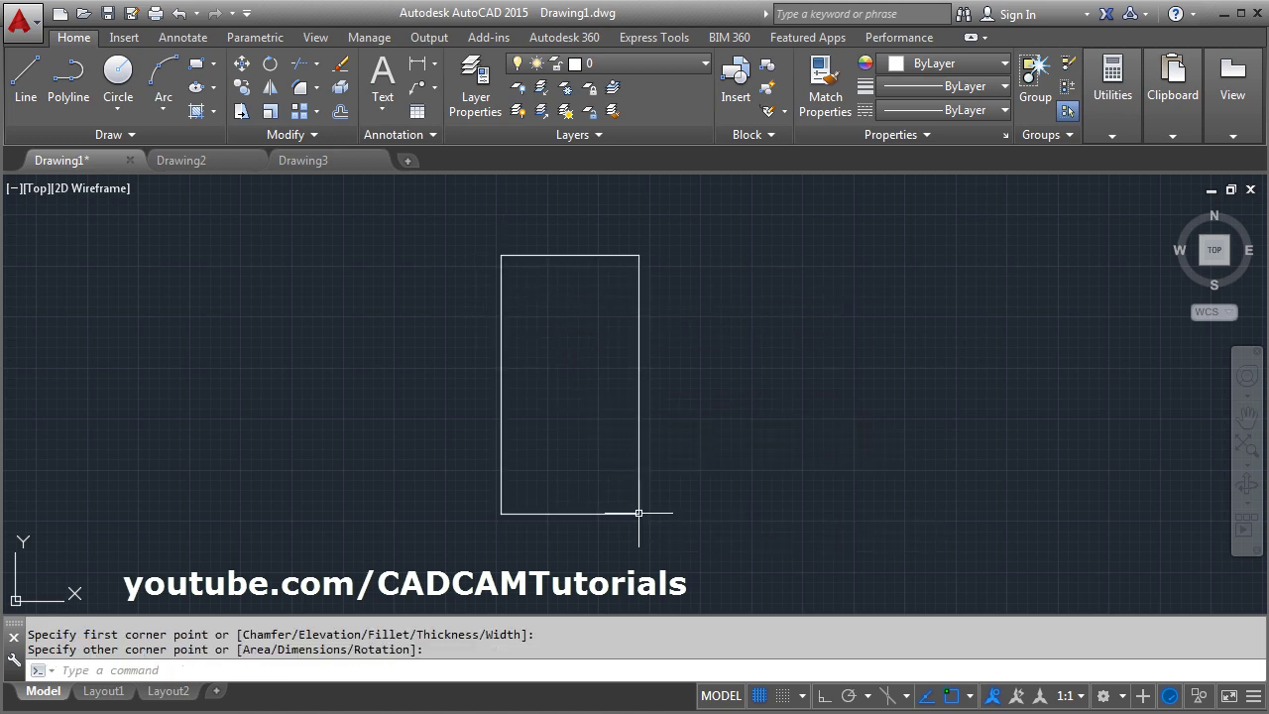
- Draw two circles centred on the midpoints of the rectangle's top and bottom edges, each with its radius reaching the corner
left_click(121, 69)
left_click(570, 255)
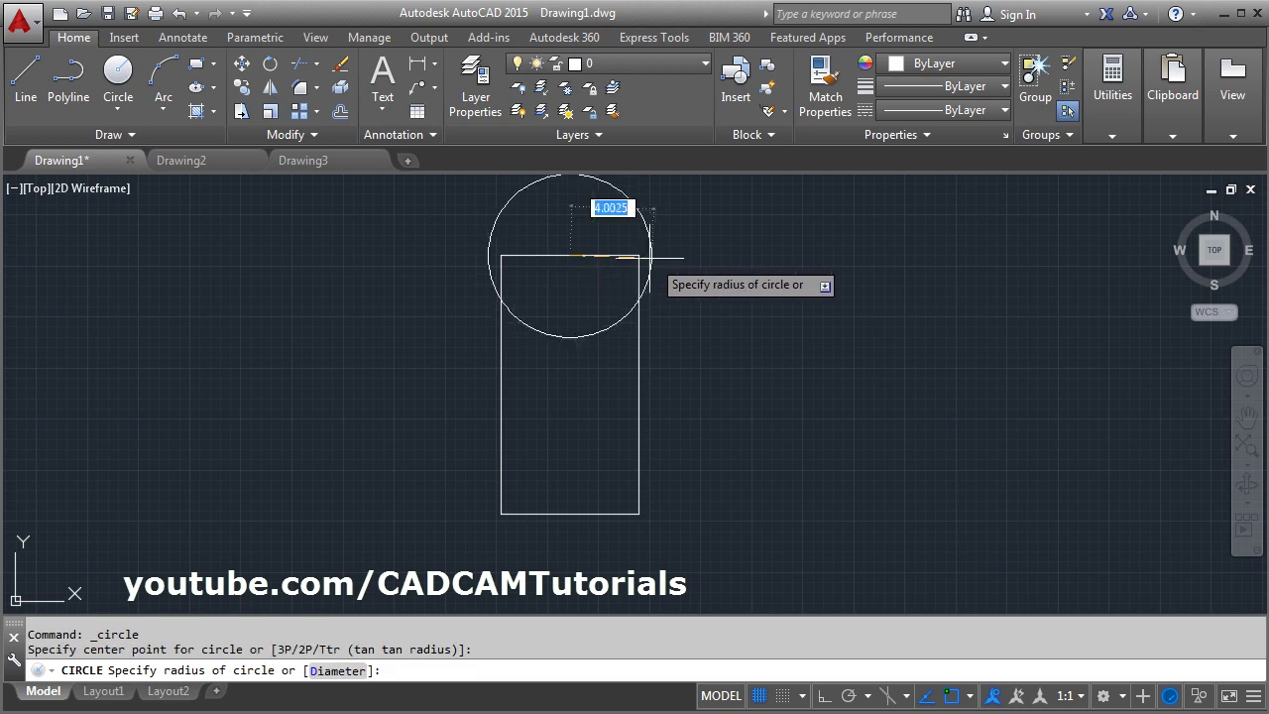
left_click(640, 256)
key("Return")
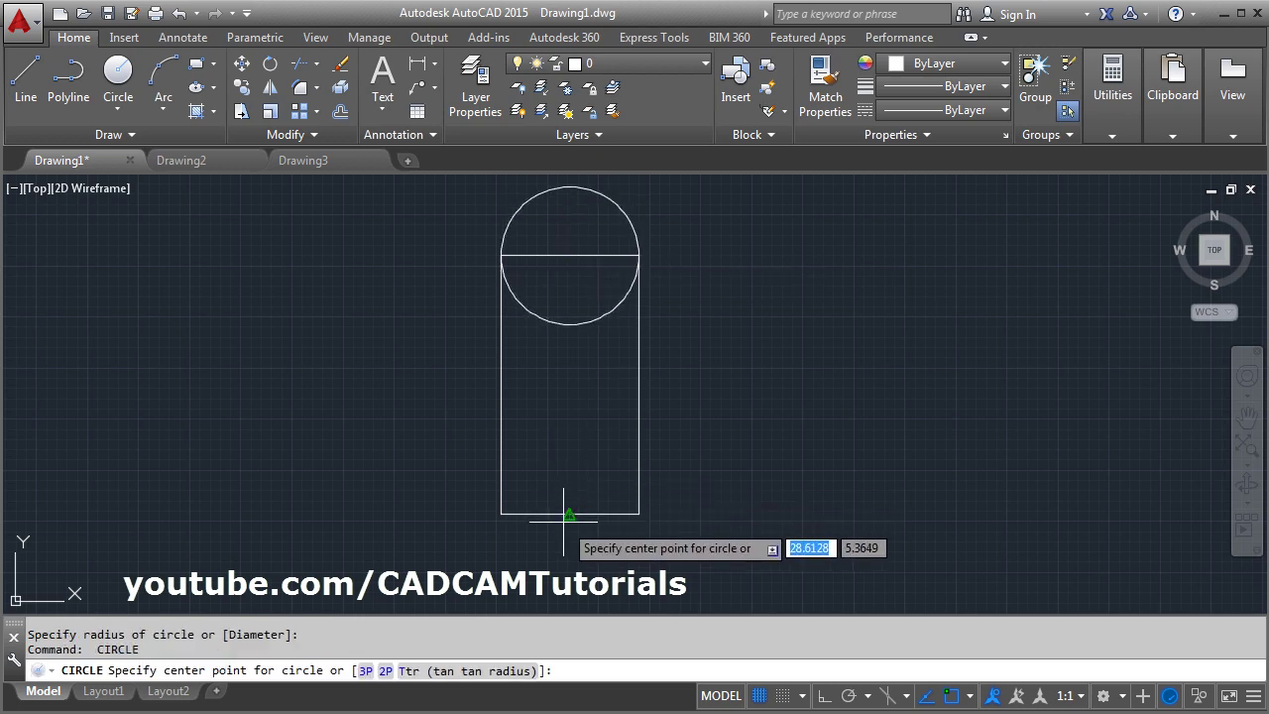
left_click(570, 513)
left_click(639, 513)
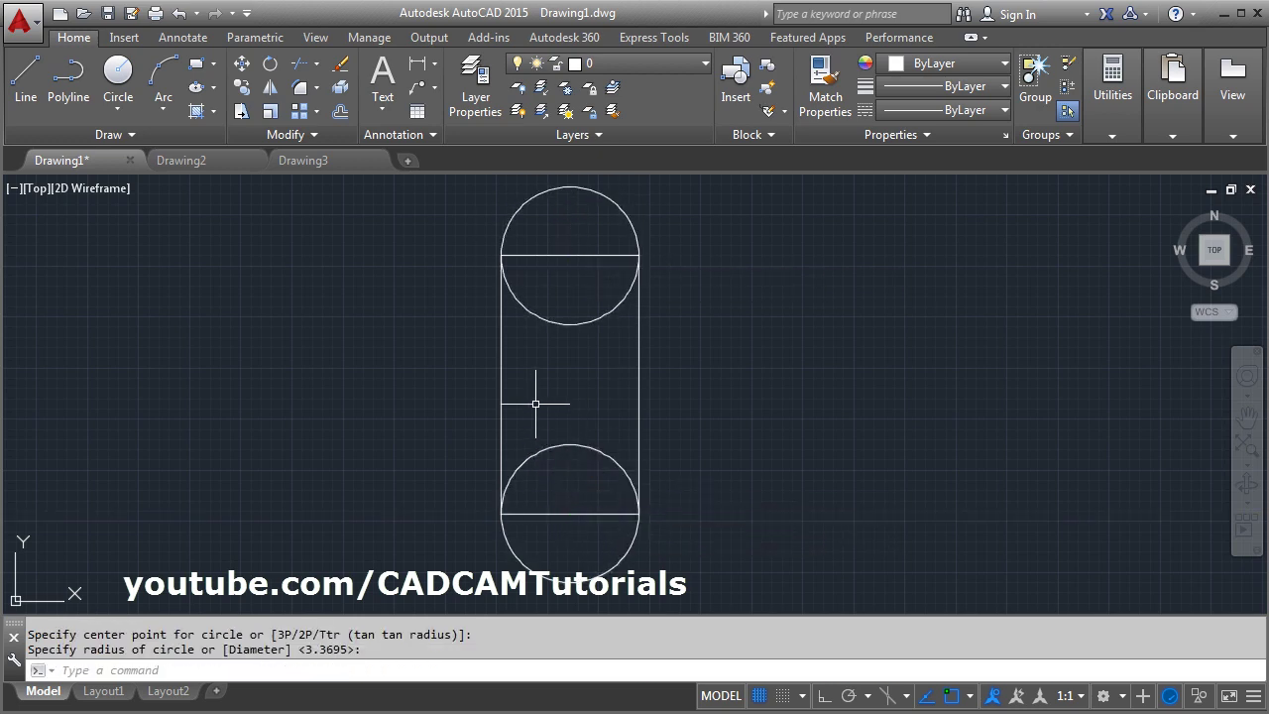
- Convert the rectangle and both circles into regions with the Region command
scroll(536, 404, "down", 2)
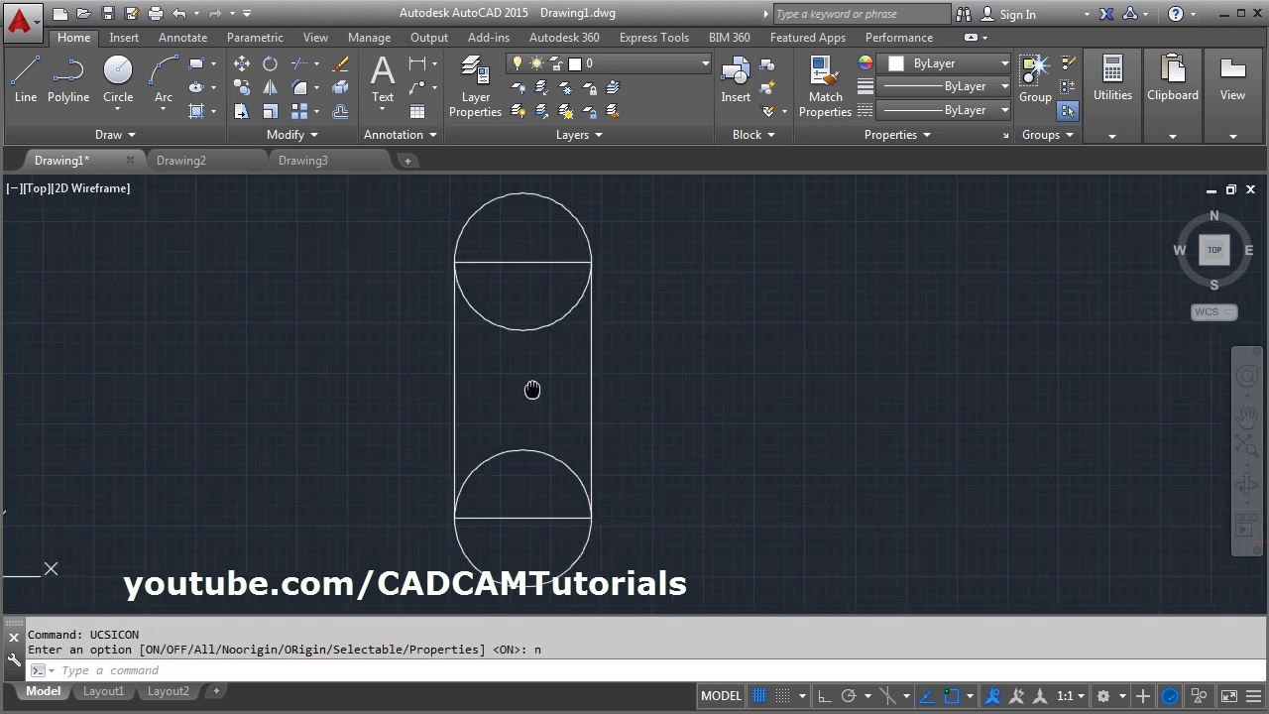
left_click(130, 139)
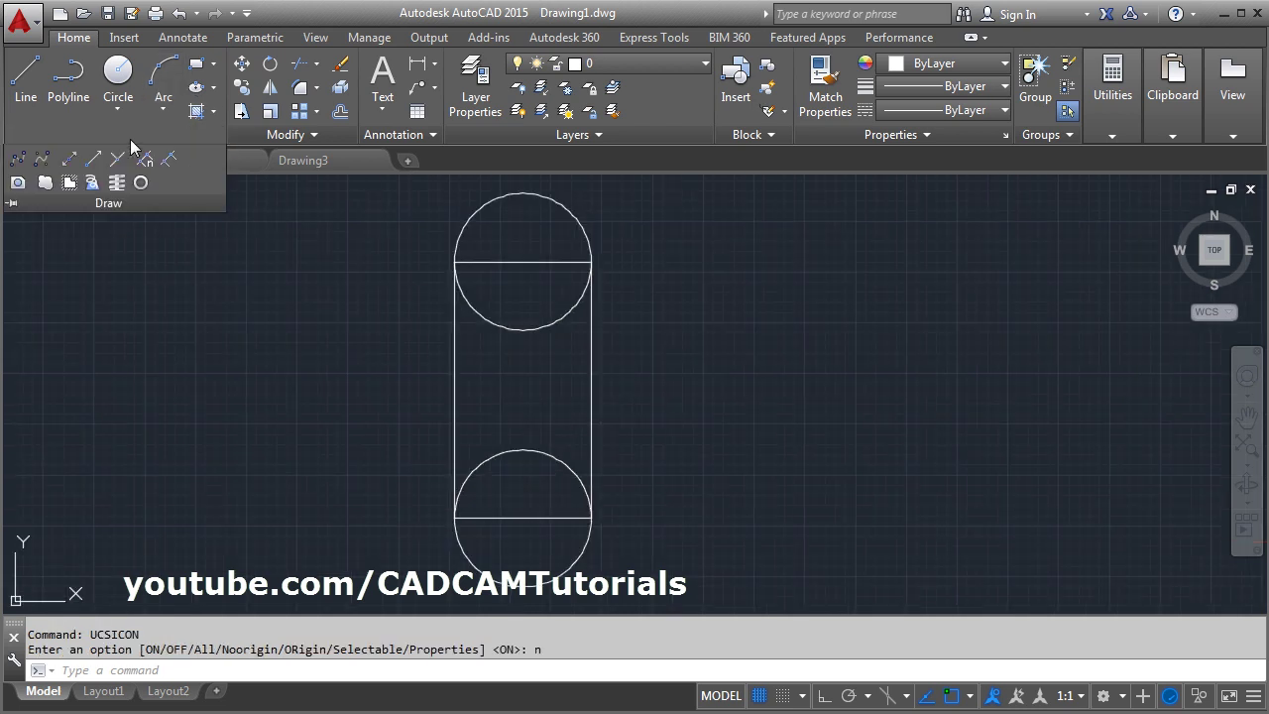
left_click(20, 187)
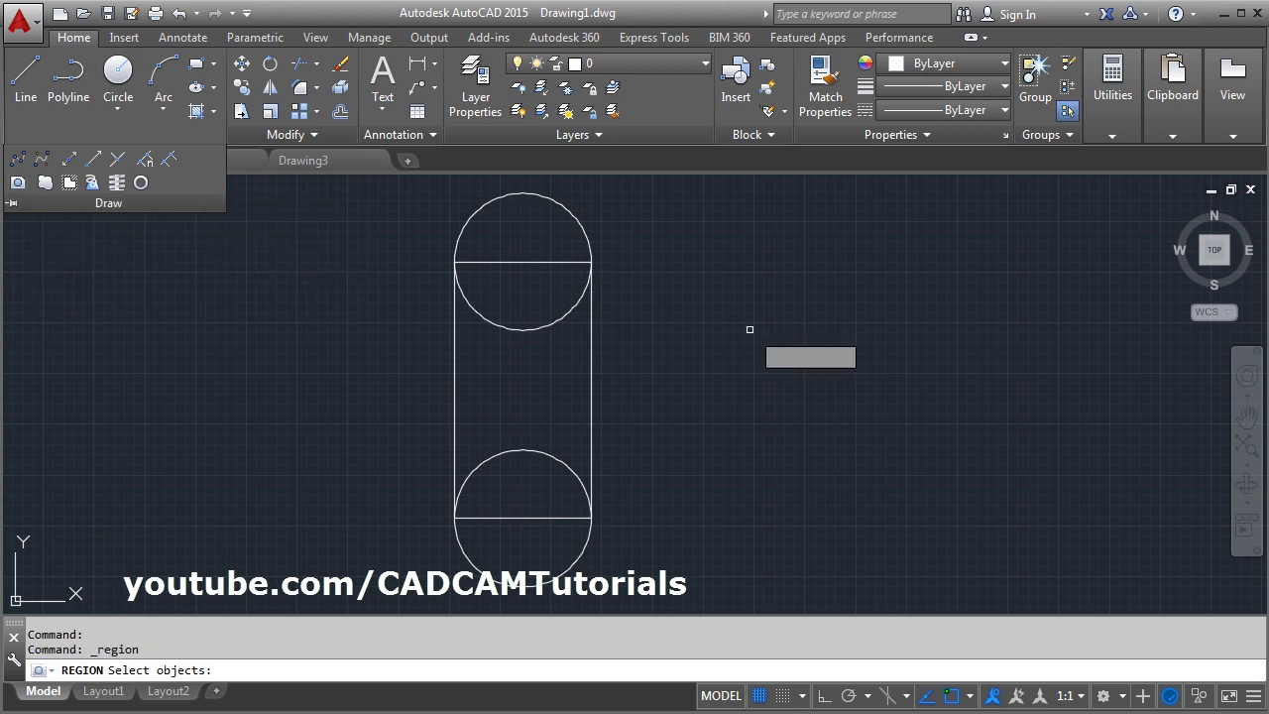
left_click(663, 209)
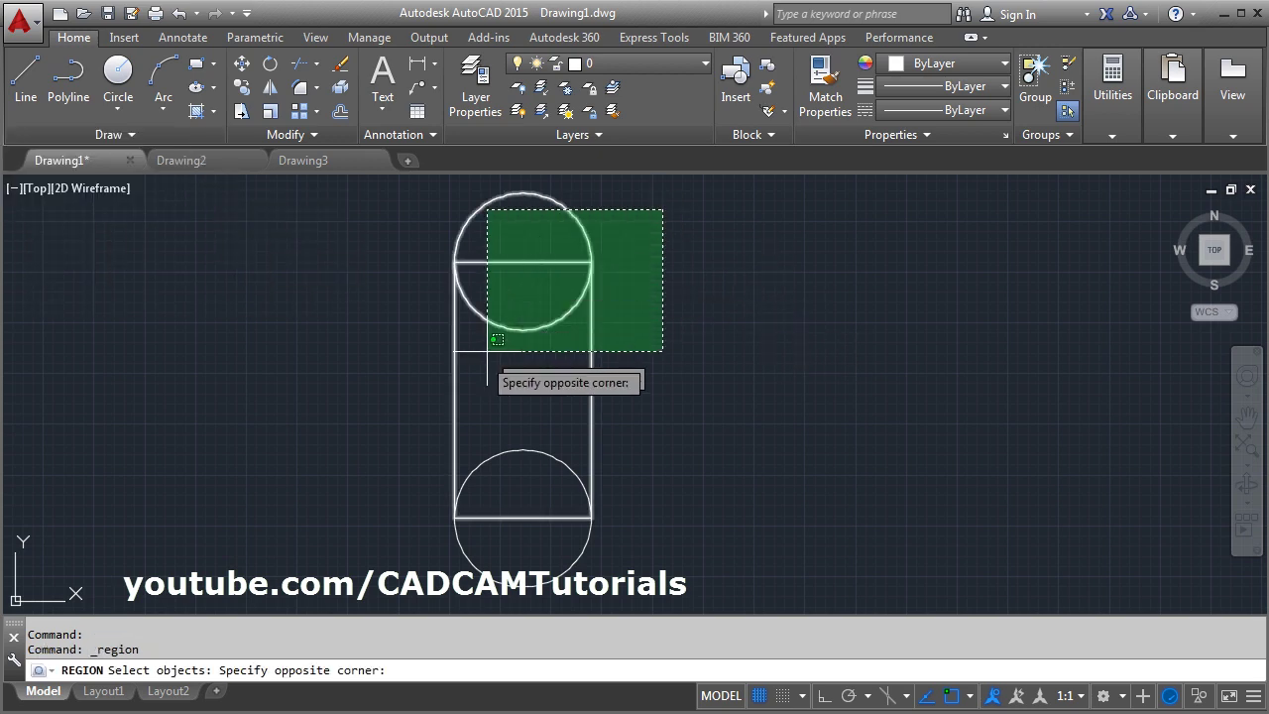
left_click(364, 546)
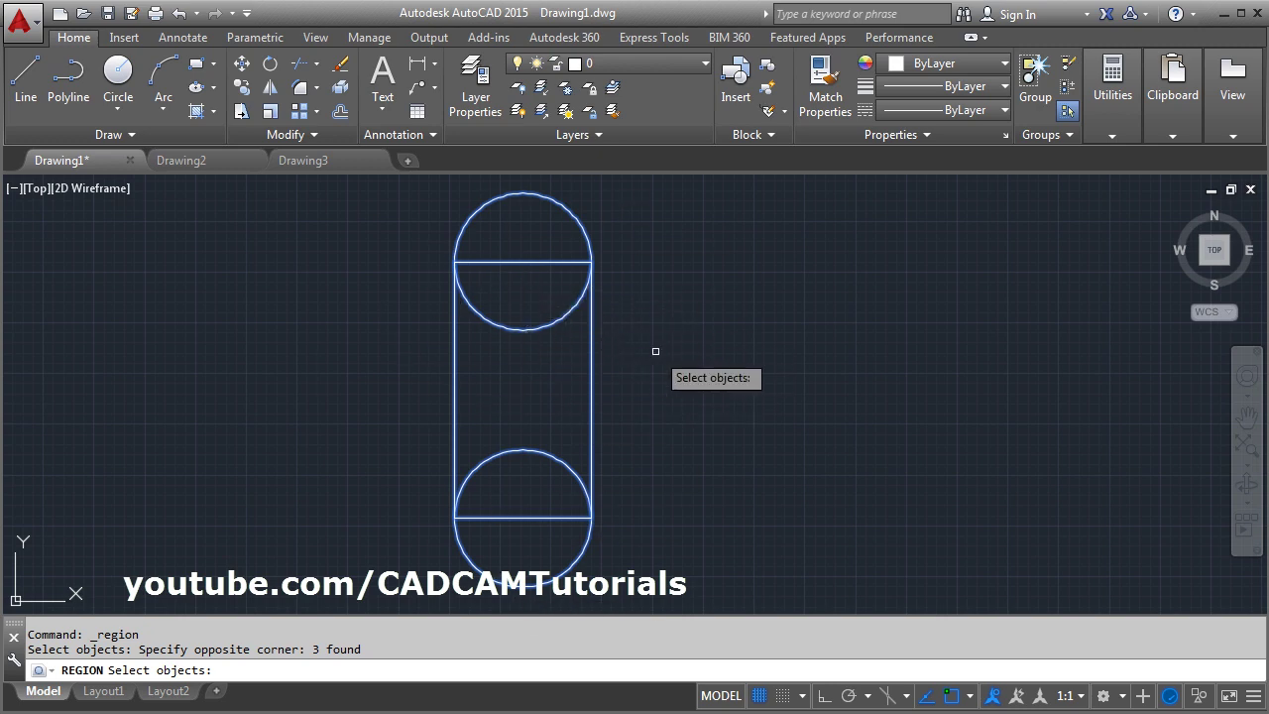
key("Return")
- Select the rectangle to inspect it as a region, and clear the selection
middle_click_drag(654, 348, 566, 358)
left_click(503, 397)
key("F5")
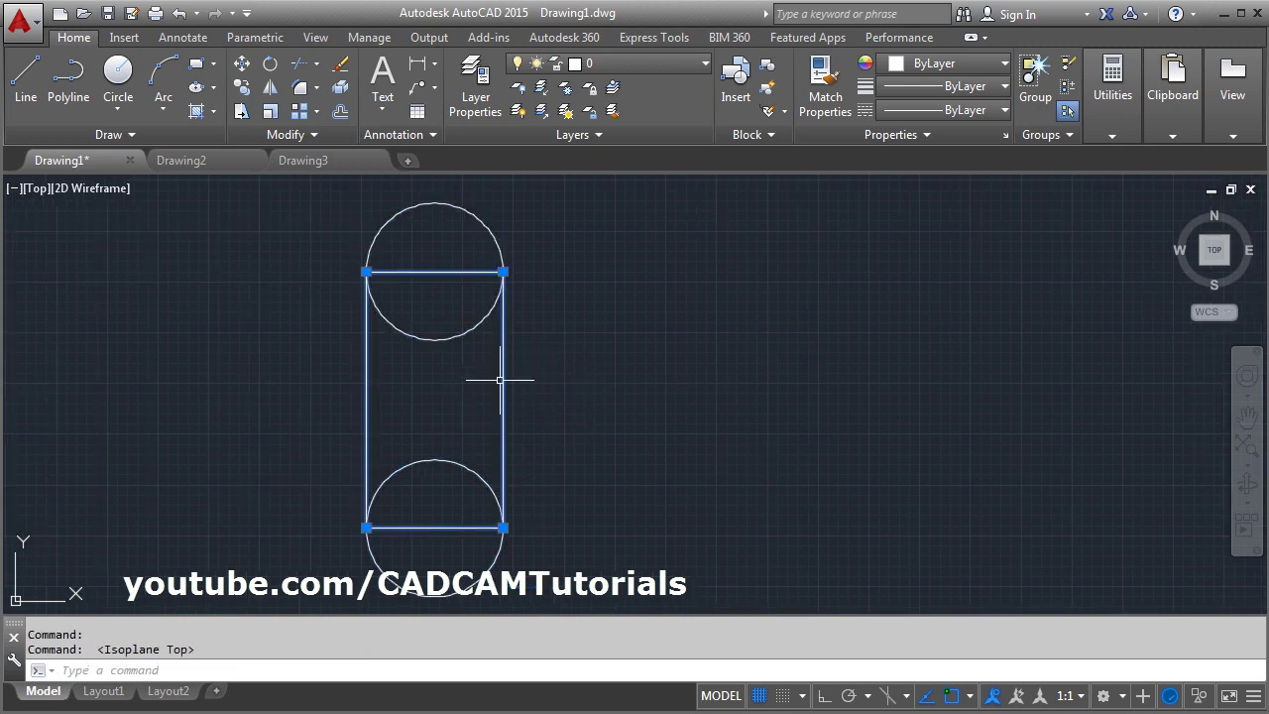
key("Escape")
key("Escape")
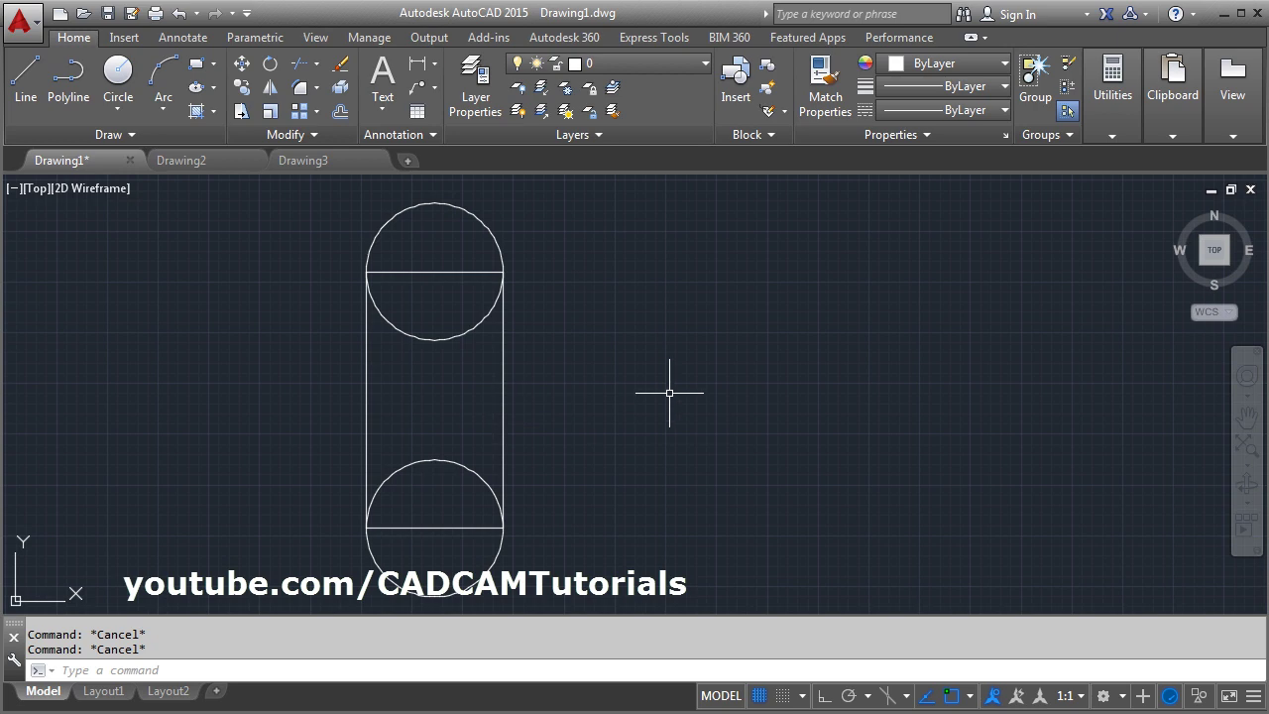
- Examine the rectangular region's mass properties with MASSPROP, without writing the analysis to a file
type("ma")
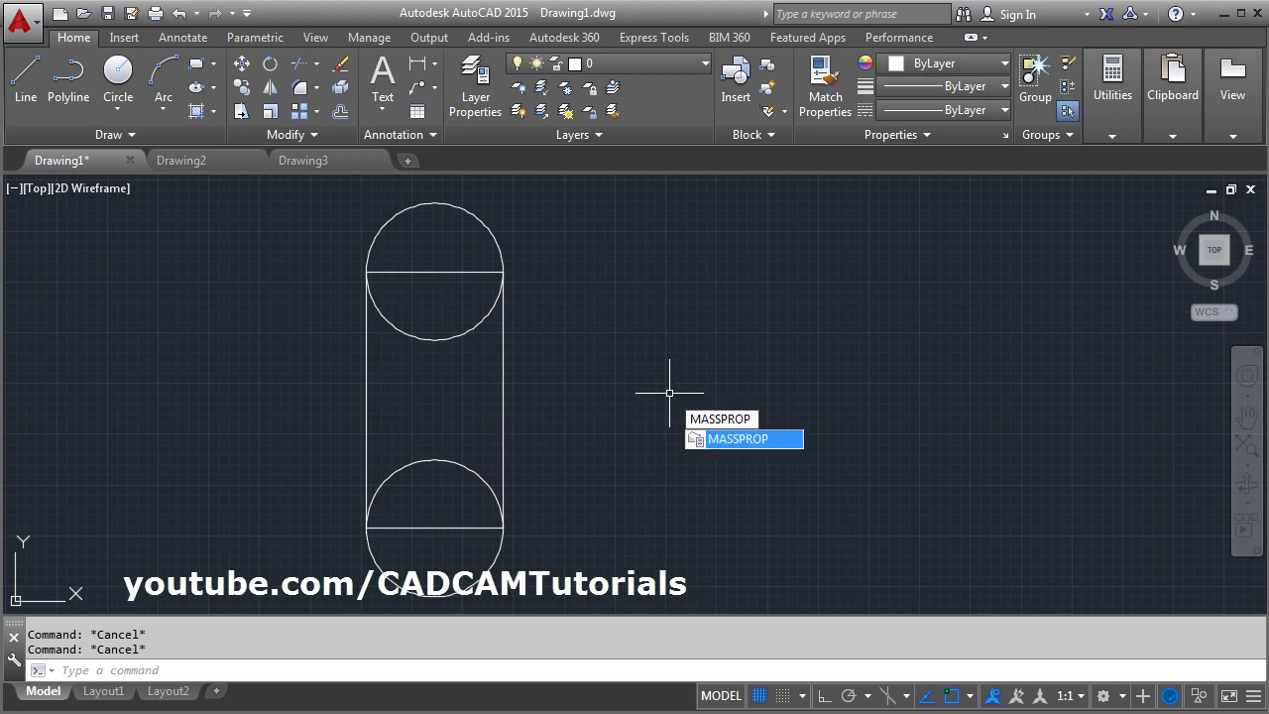
key("Return")
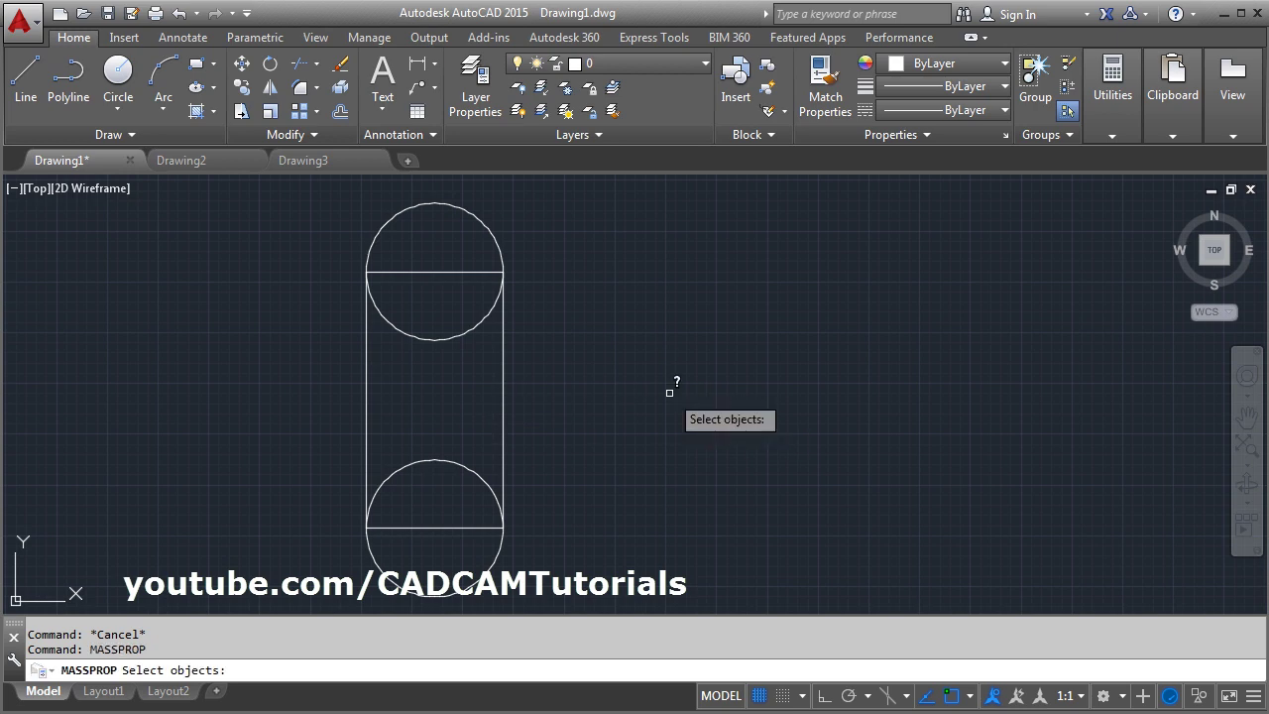
left_click(504, 383)
key("Return")
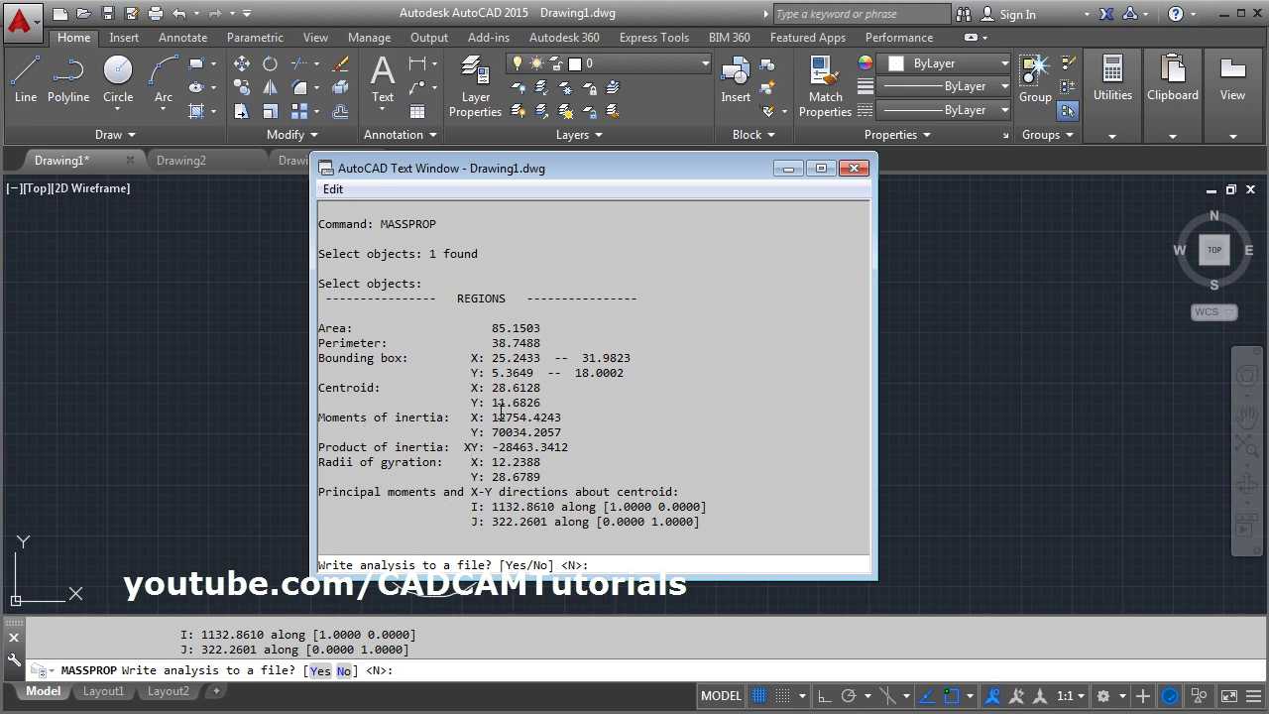
left_click(854, 169)
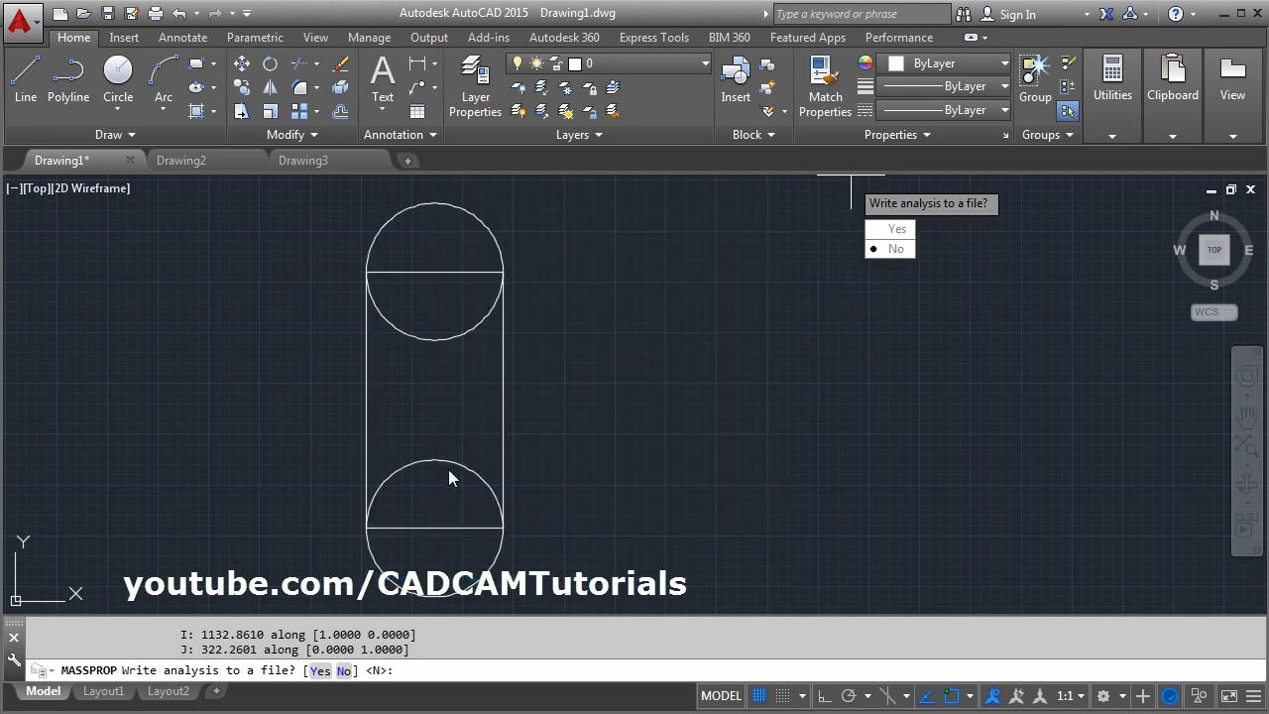
left_click(895, 249)
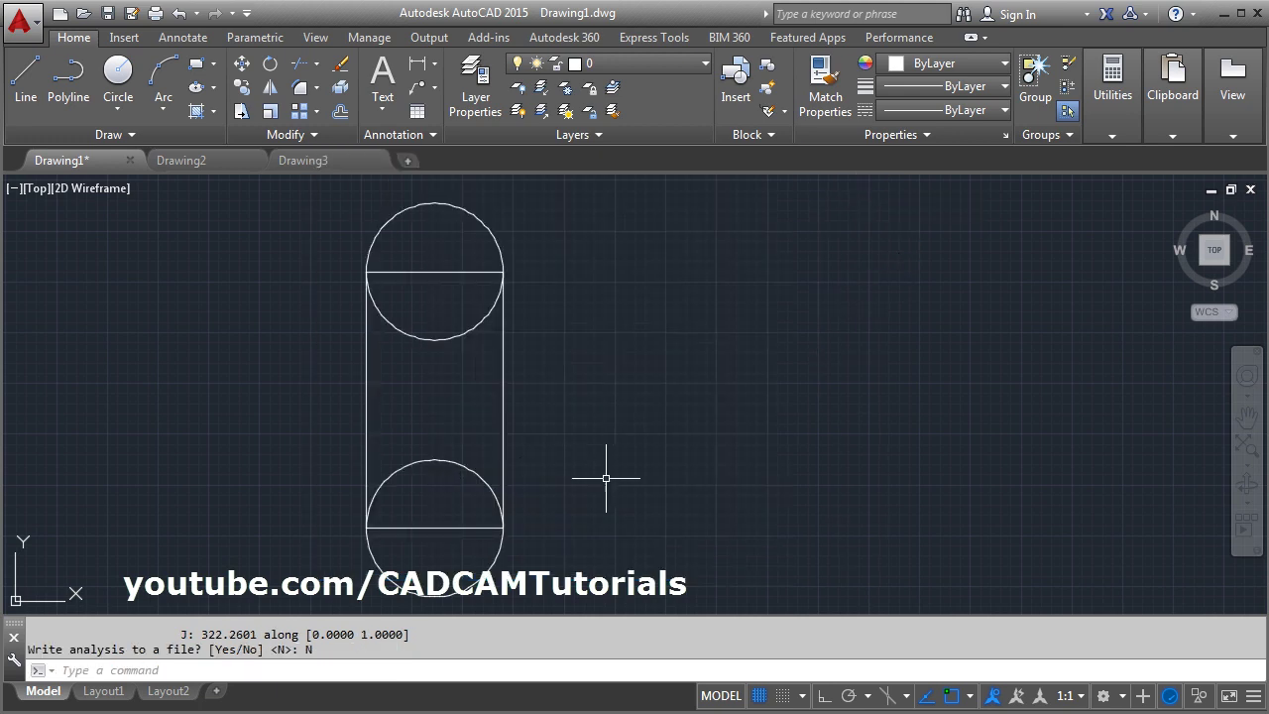
key("Escape")
key("Escape")
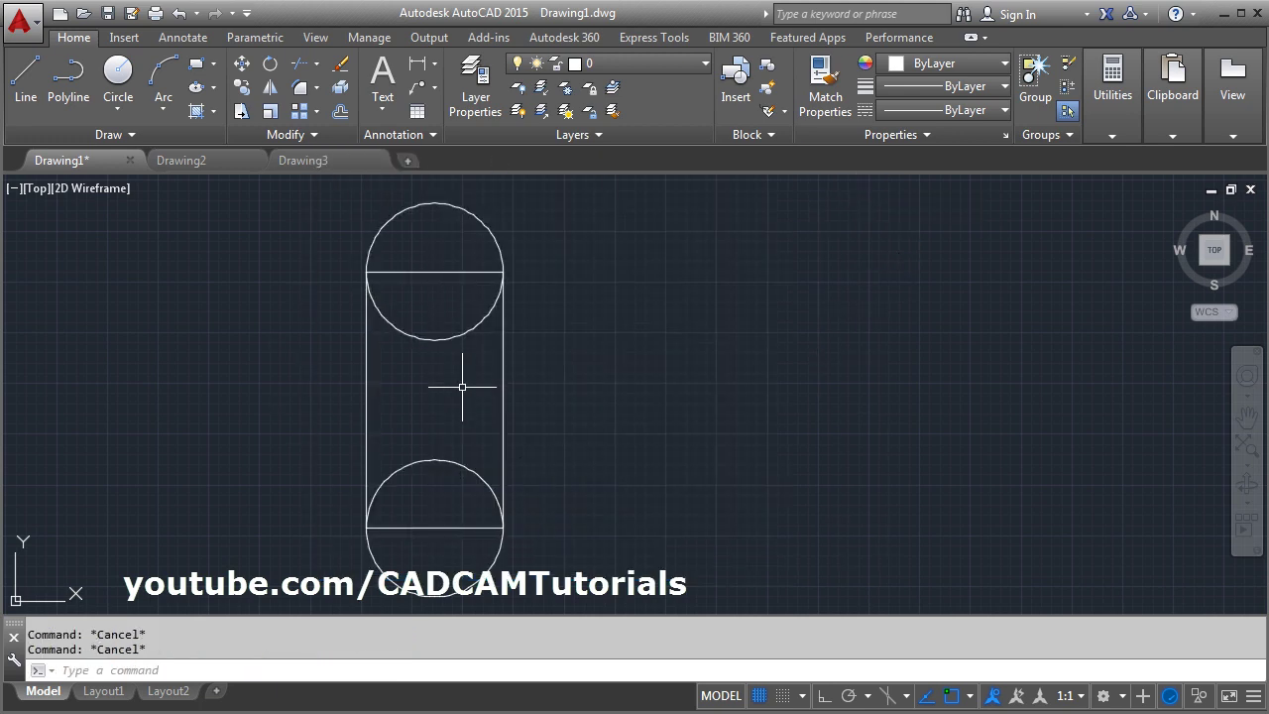
- Copy the rectangle and both circles three times to the right in a horizontal row with Ortho on, the first about 12.4 units away
mouse_move(508, 386)
middle_mouse_down()
mouse_move(441, 379)
mouse_move(430, 405)
middle_mouse_up()
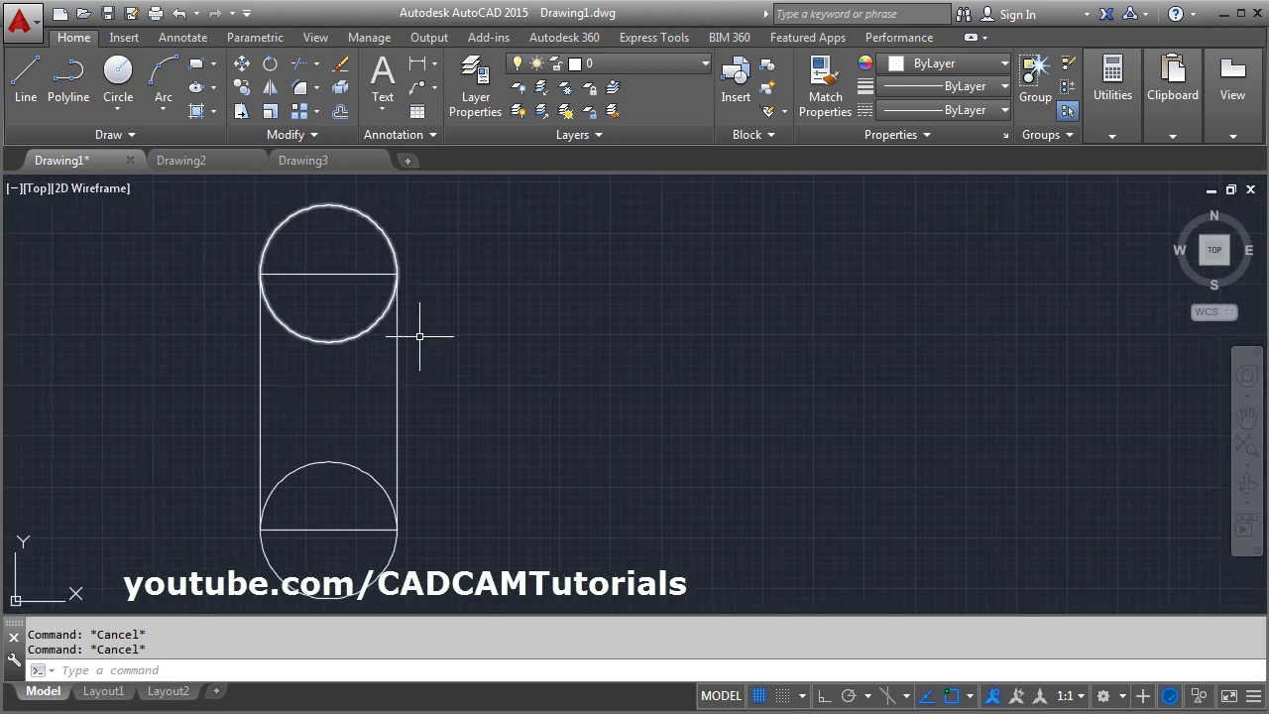
type("co")
key("Return")
left_click(457, 240)
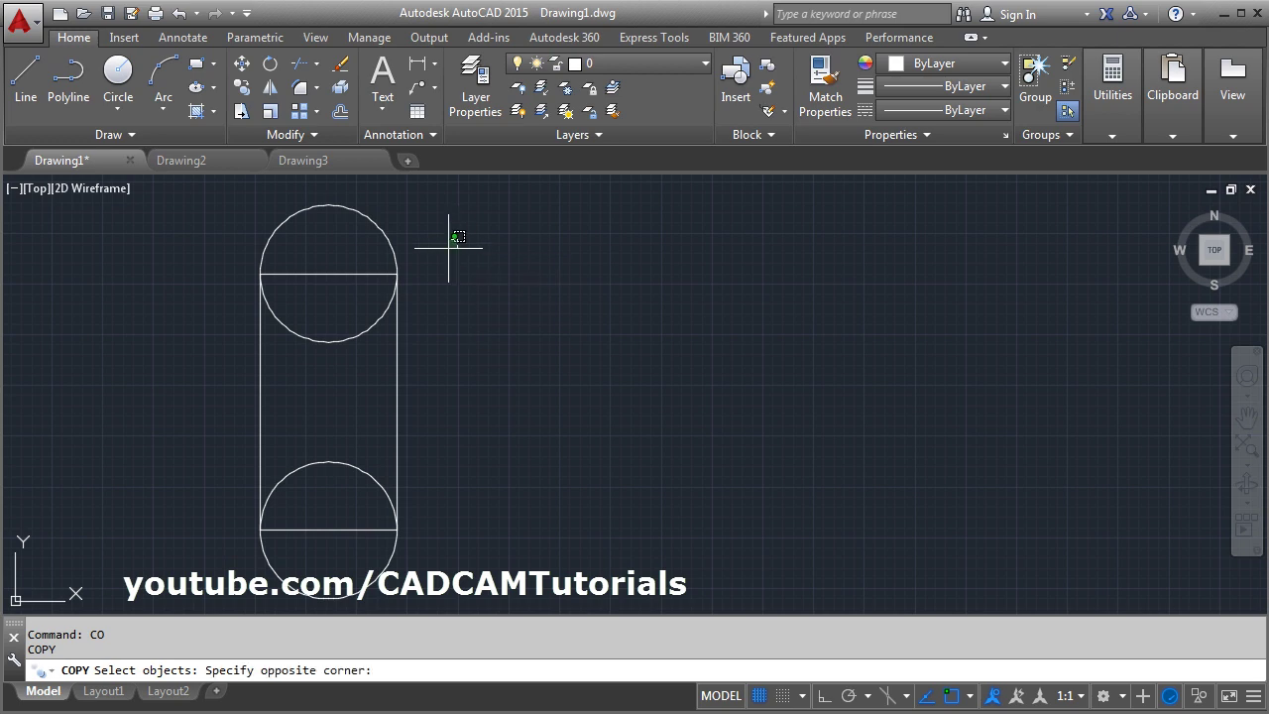
left_click(276, 527)
key("Return")
left_click(330, 395)
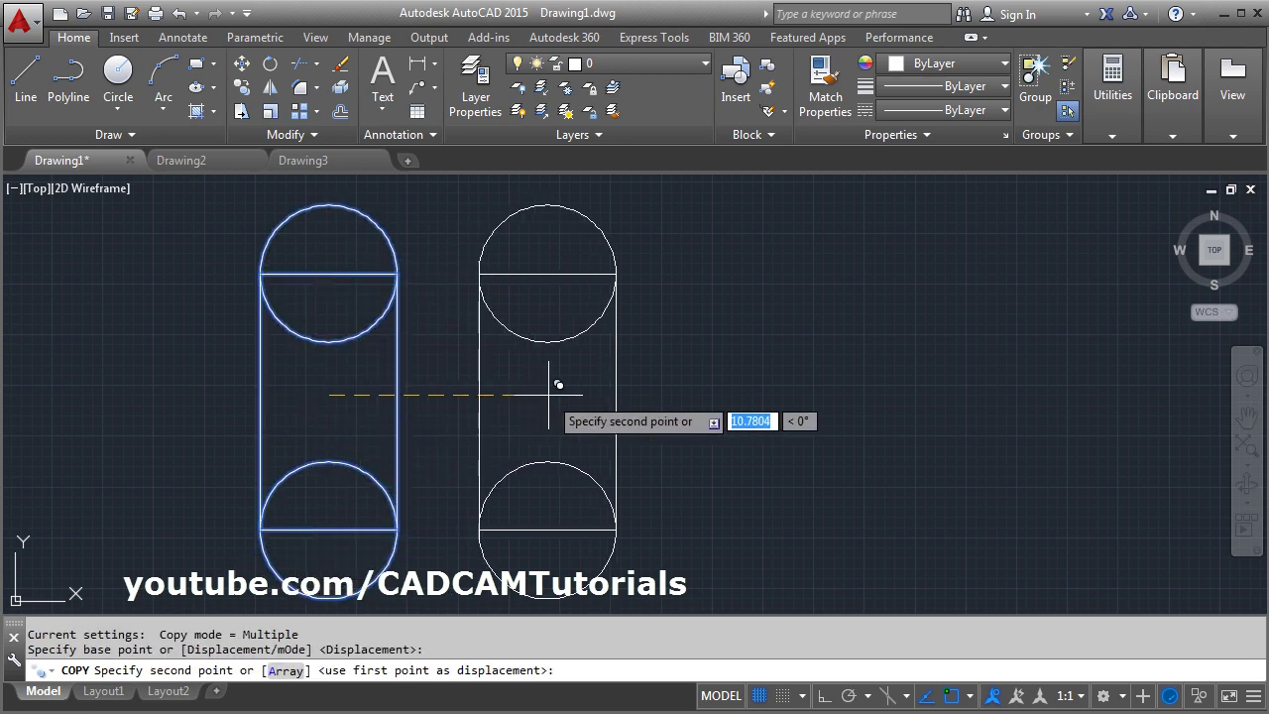
key("F8")
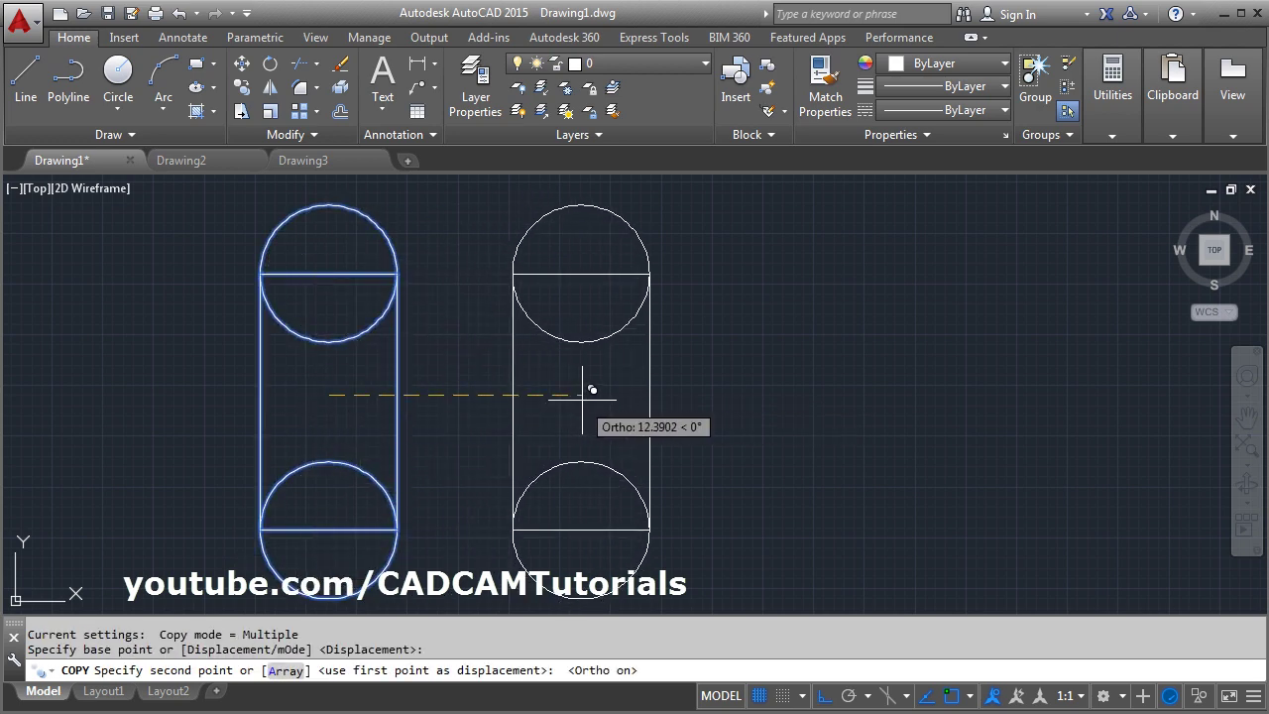
left_click(583, 395)
left_click(841, 397)
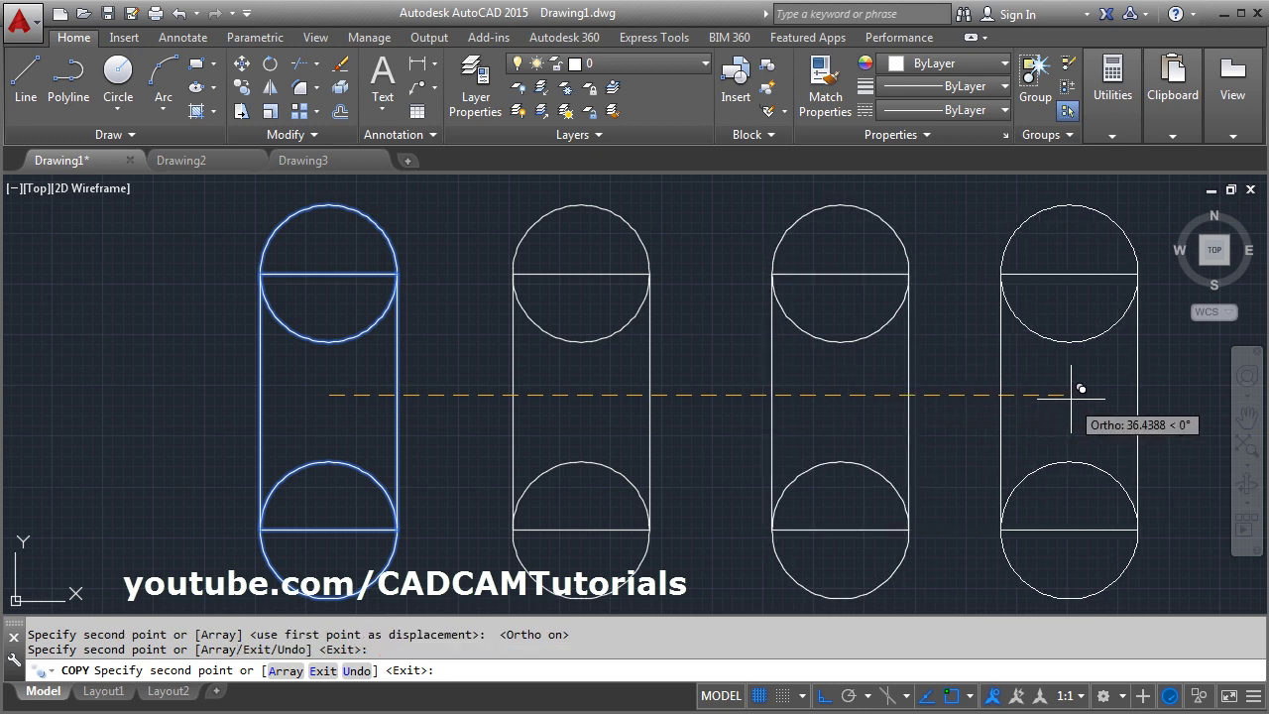
left_click(1070, 394)
key("Return")
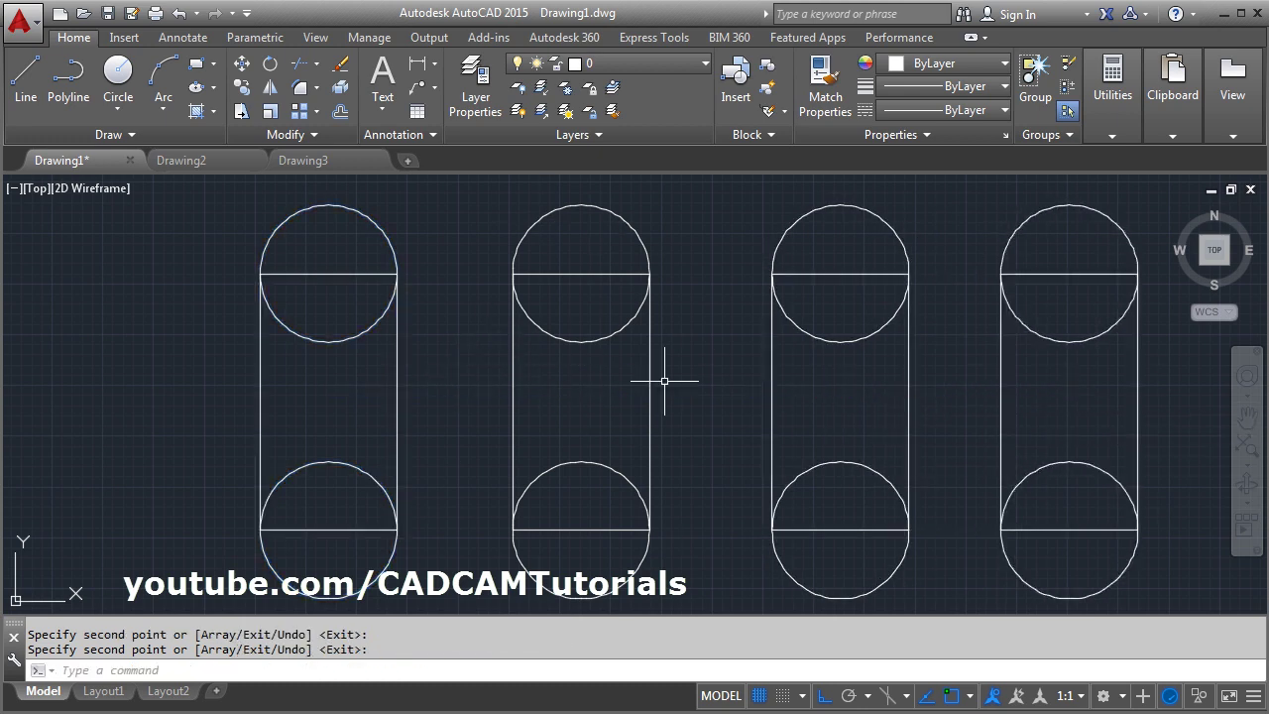
- Unite the rectangle and both circles of the second figure from the left into one region with Union
type("u")
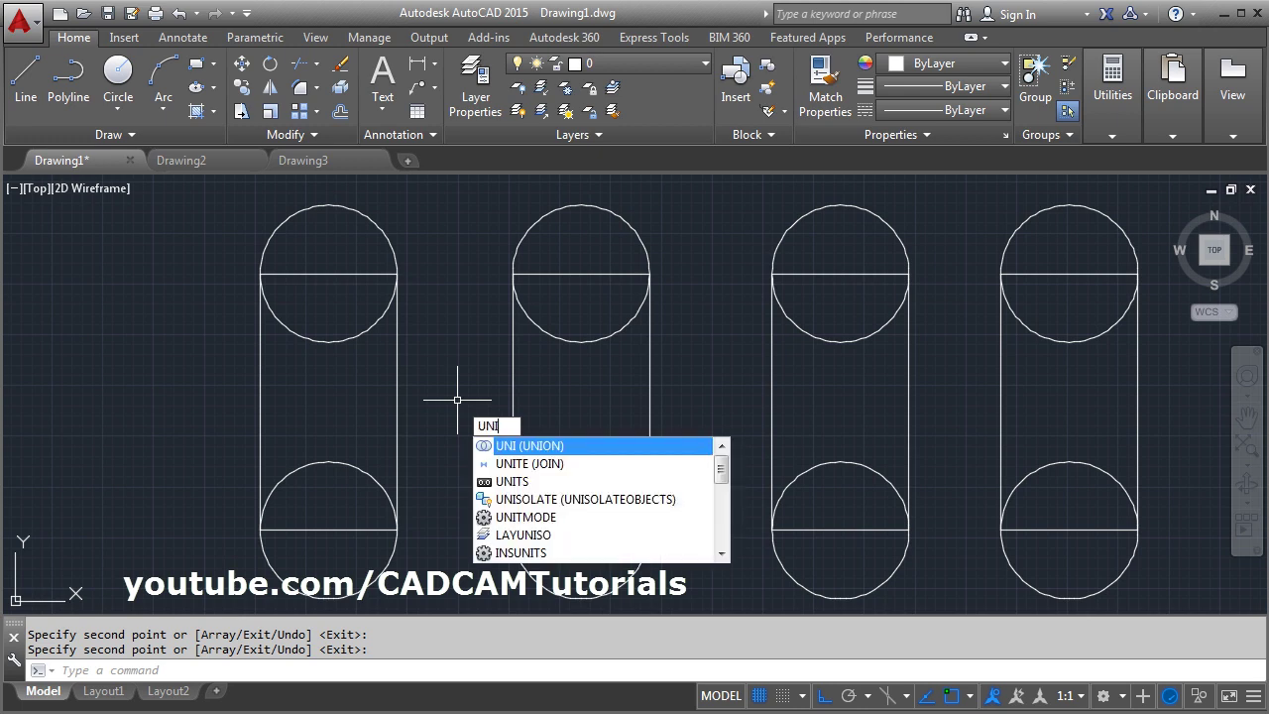
key("Return")
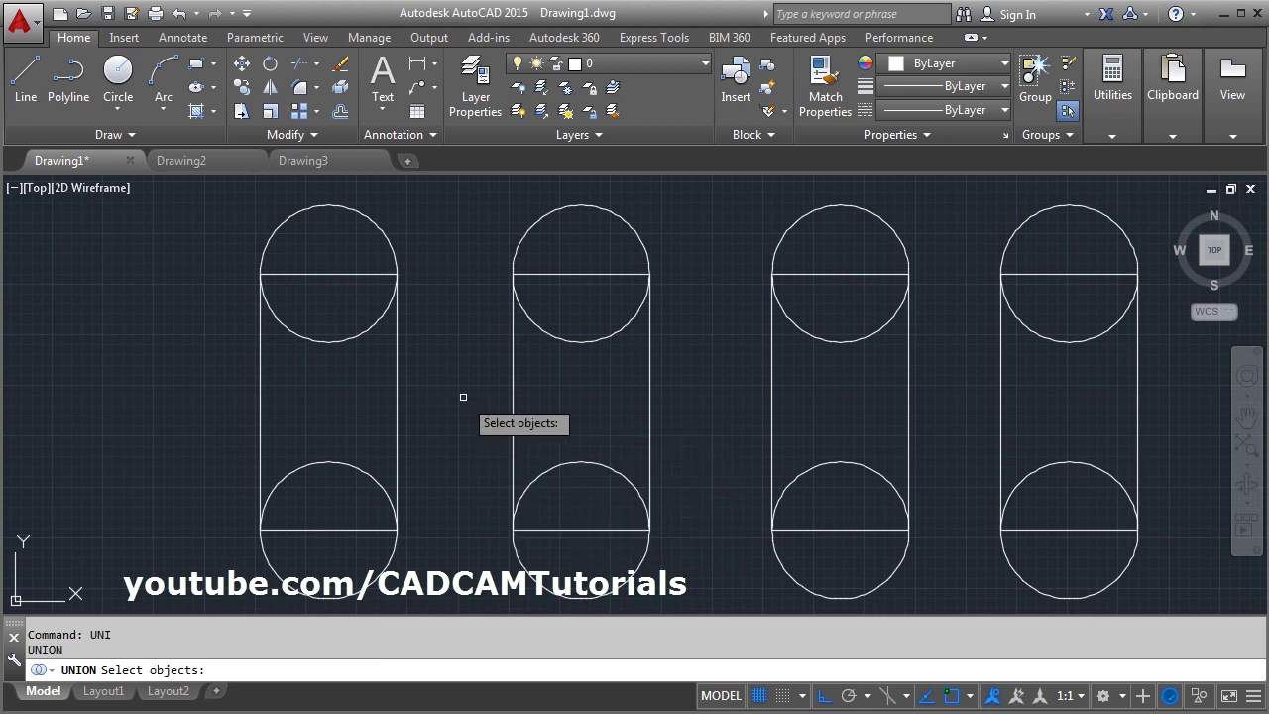
left_click(608, 254)
left_click(532, 542)
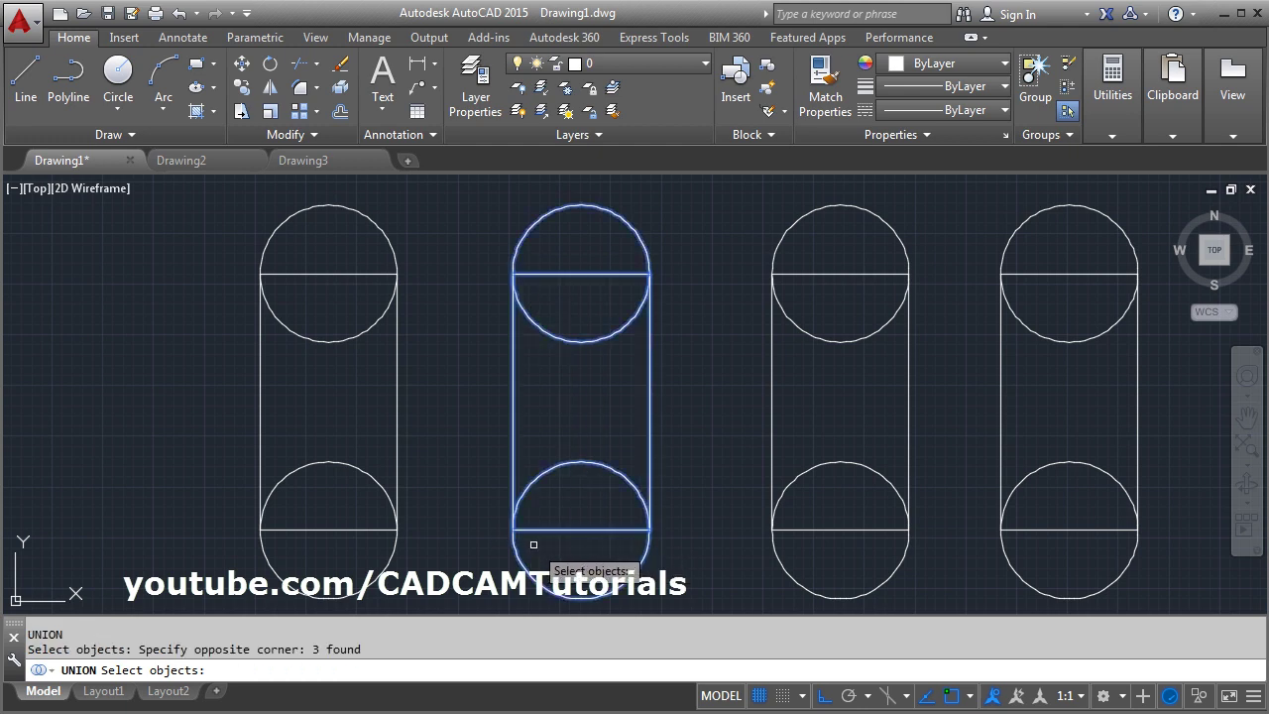
key("Return")
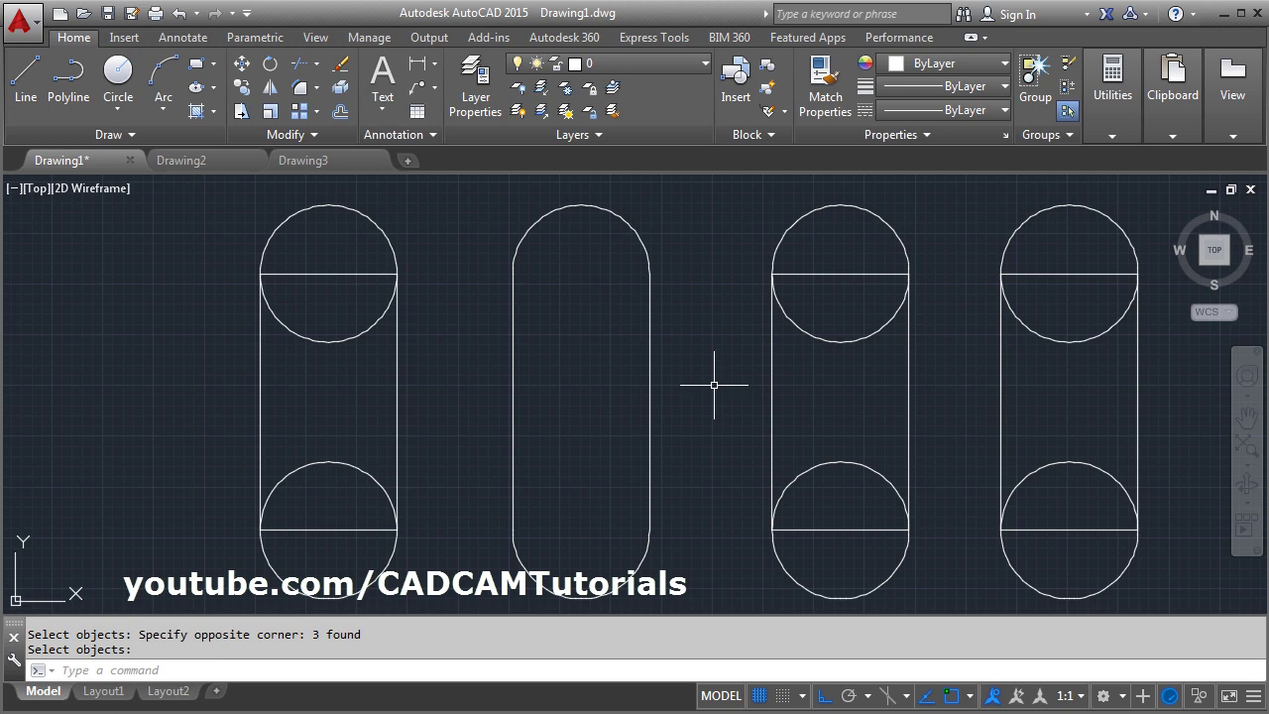
- Subtract both circles from the rectangle of the third figure from the left with Subtract
type("sub")
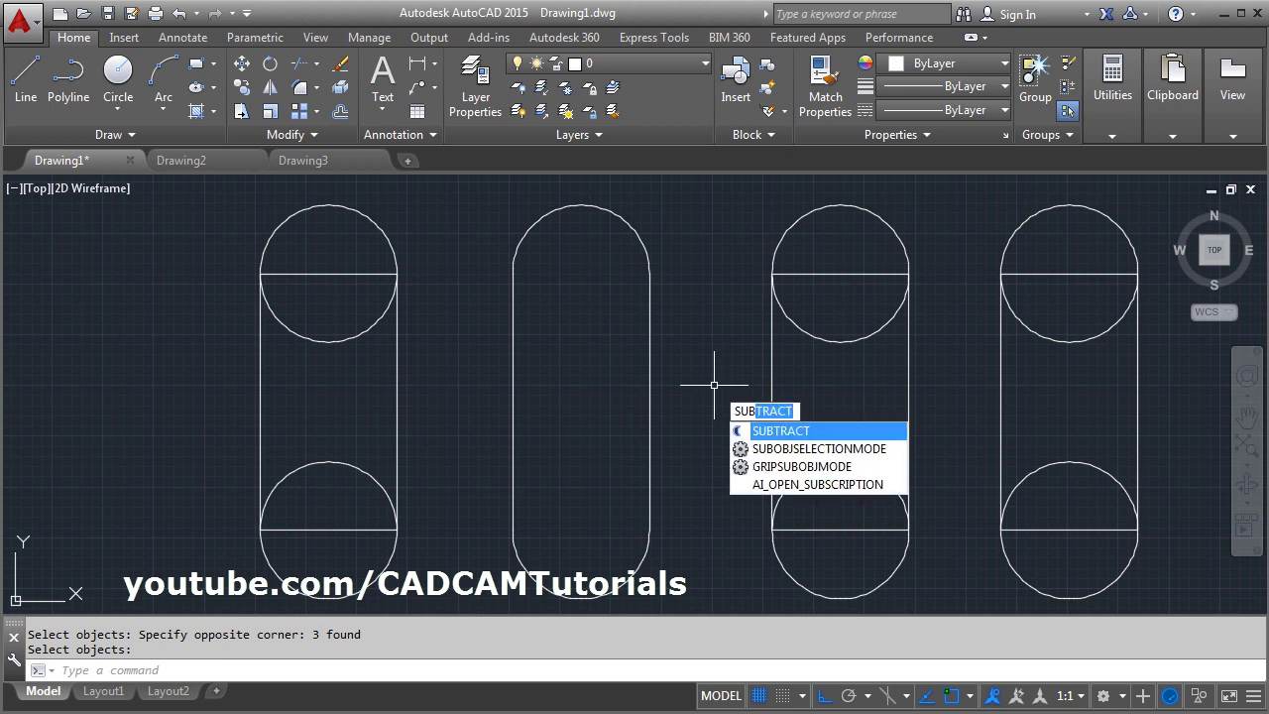
key("Return")
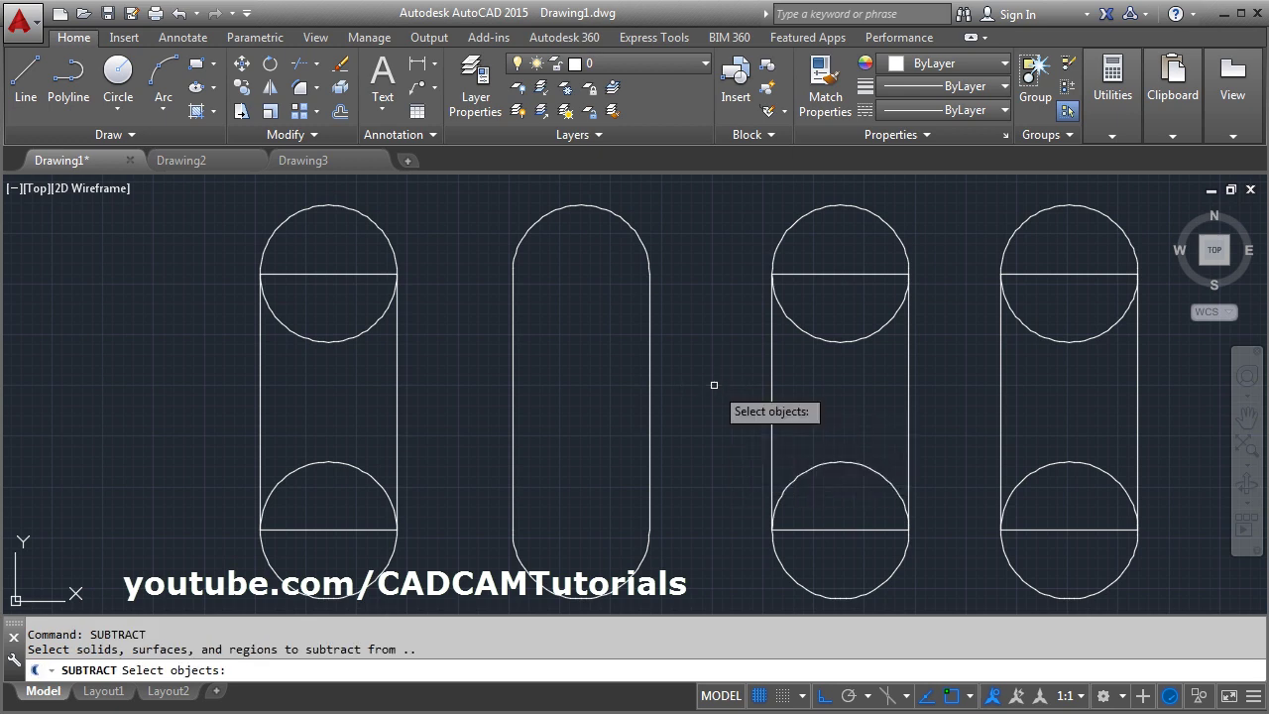
left_click(772, 417)
key("Return")
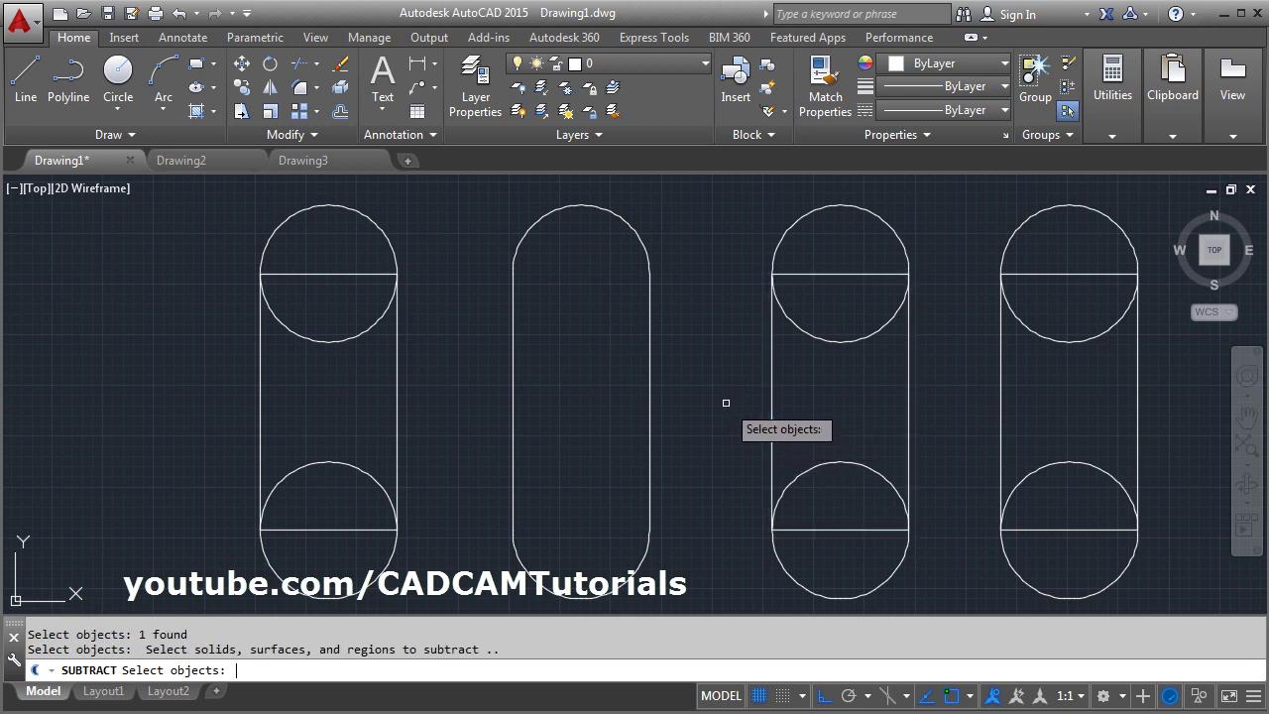
left_click(822, 343)
left_click(841, 463)
key("Return")
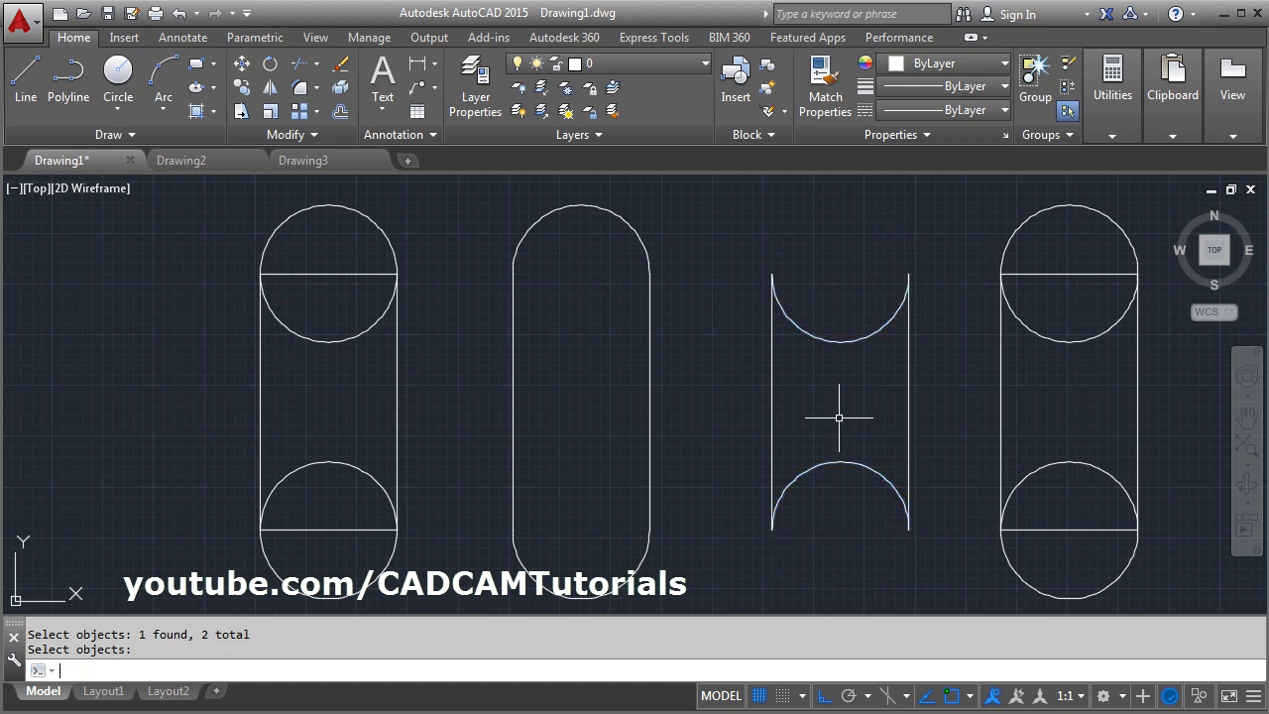
- Intersect the rectangle and lower circle of the rightmost figure with Intersect, leaving its upper circle out of the selection
middle_click_drag(824, 439, 696, 433)
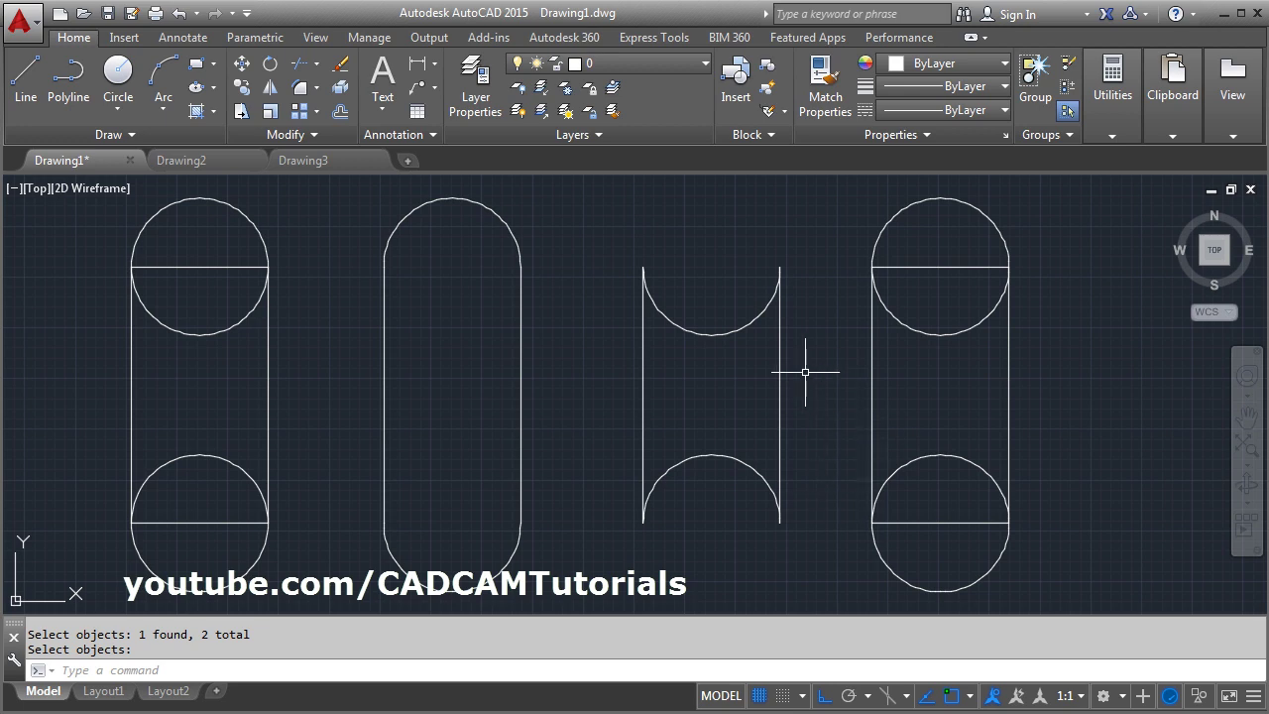
type("i")
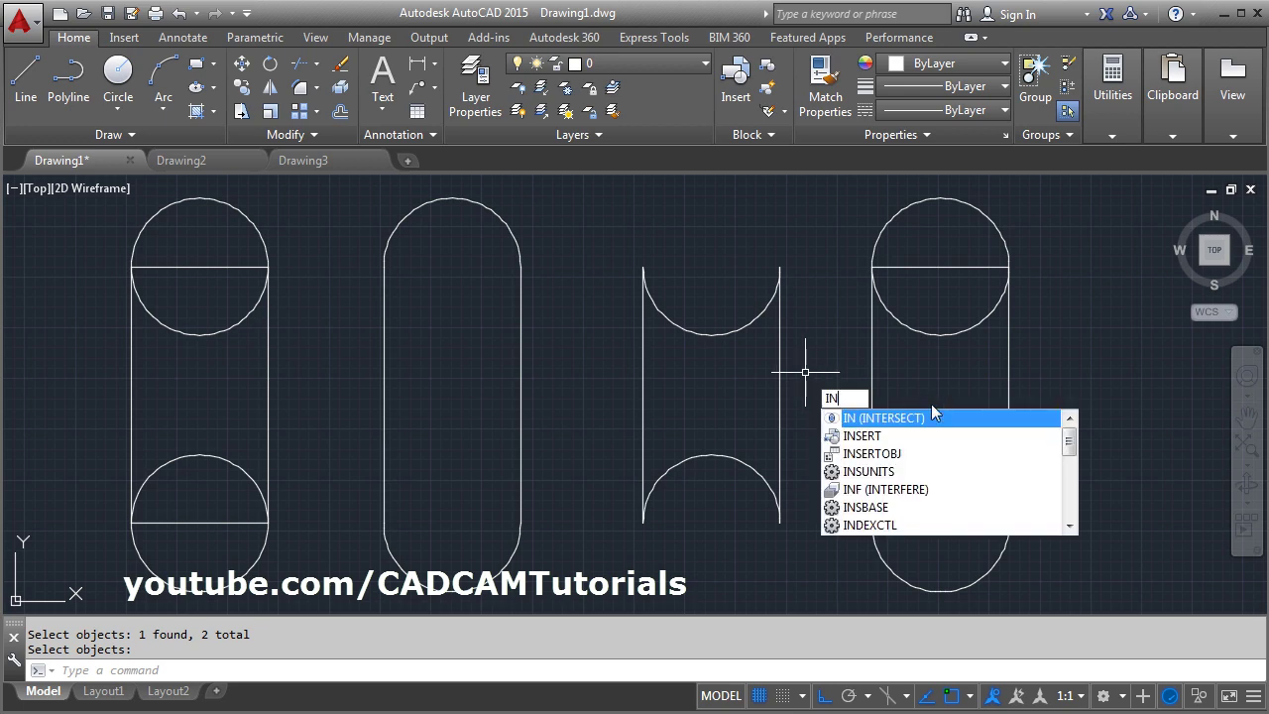
left_click(889, 421)
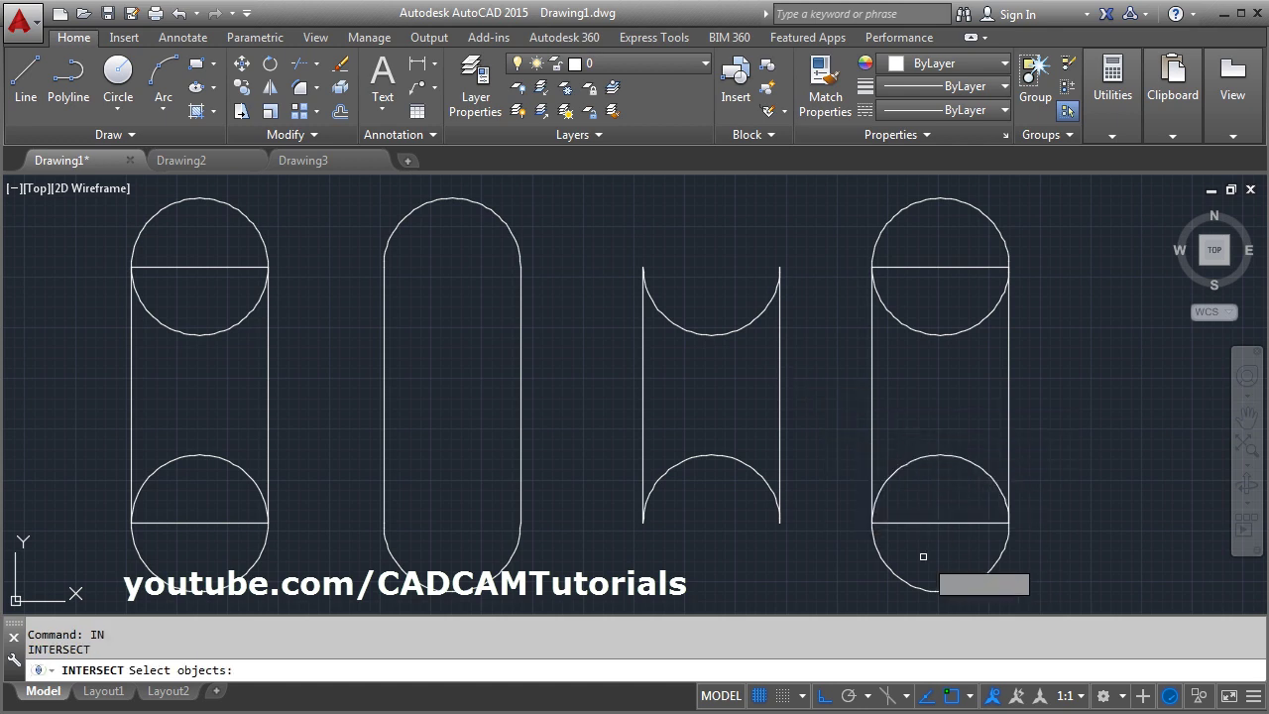
left_click(912, 522)
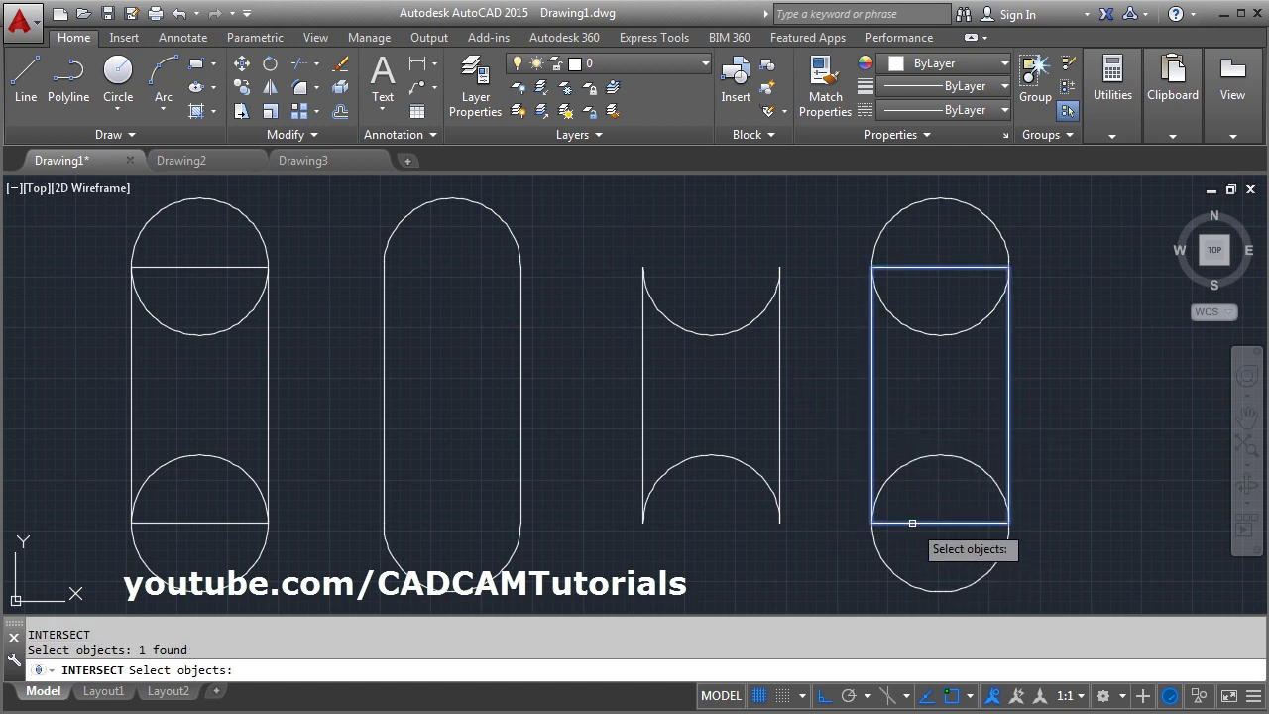
left_click(917, 459)
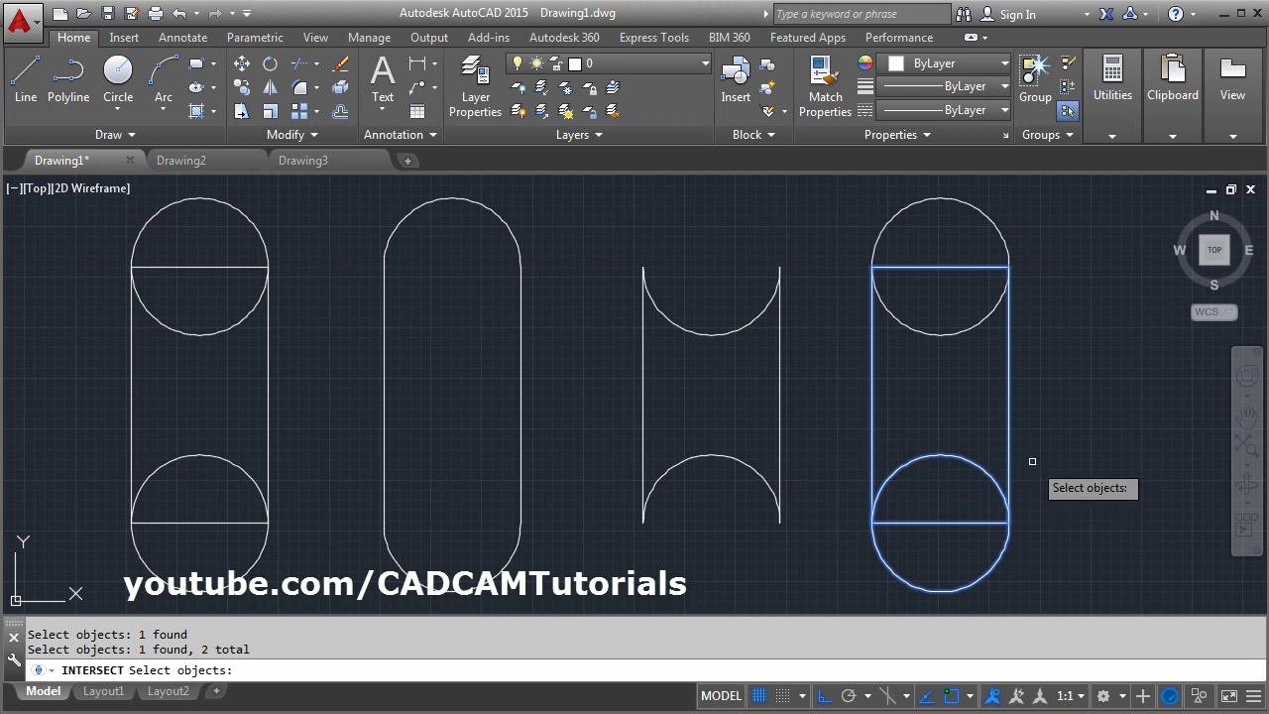
key("Return")
- Erase the leftover upper circle of the rightmost figure
type("e")
key("Return")
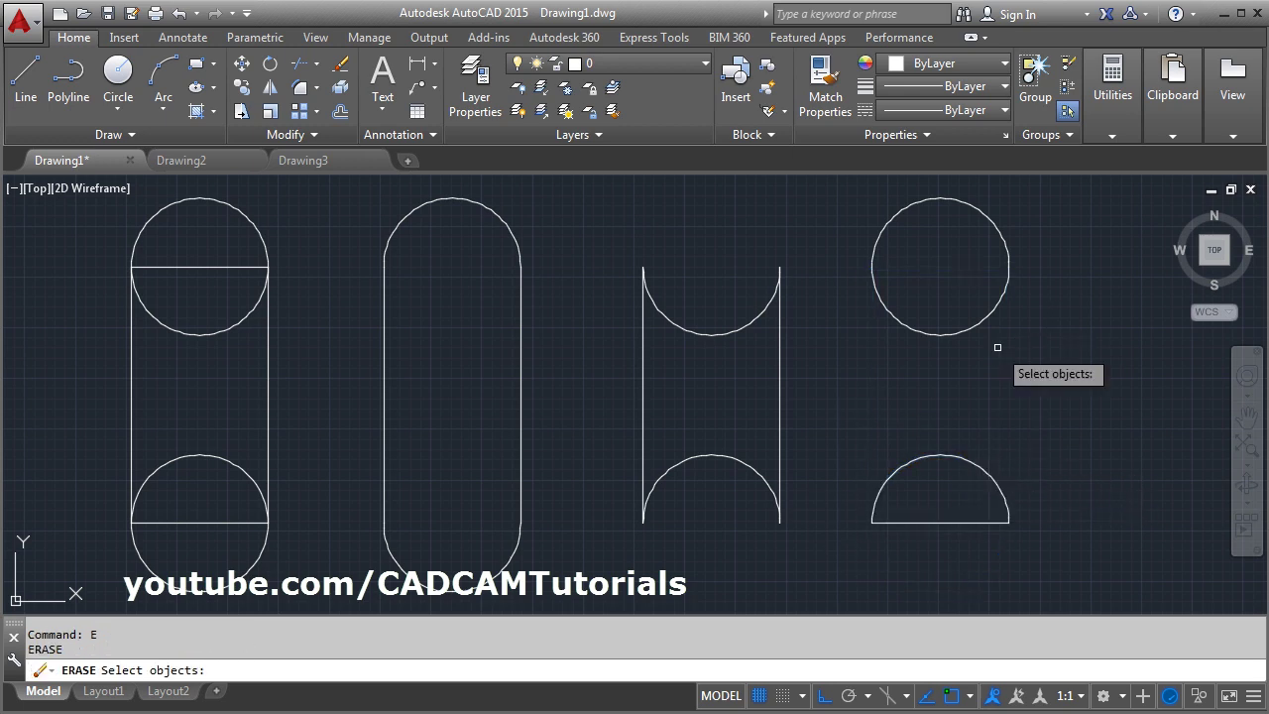
left_click(995, 345)
left_click(963, 331)
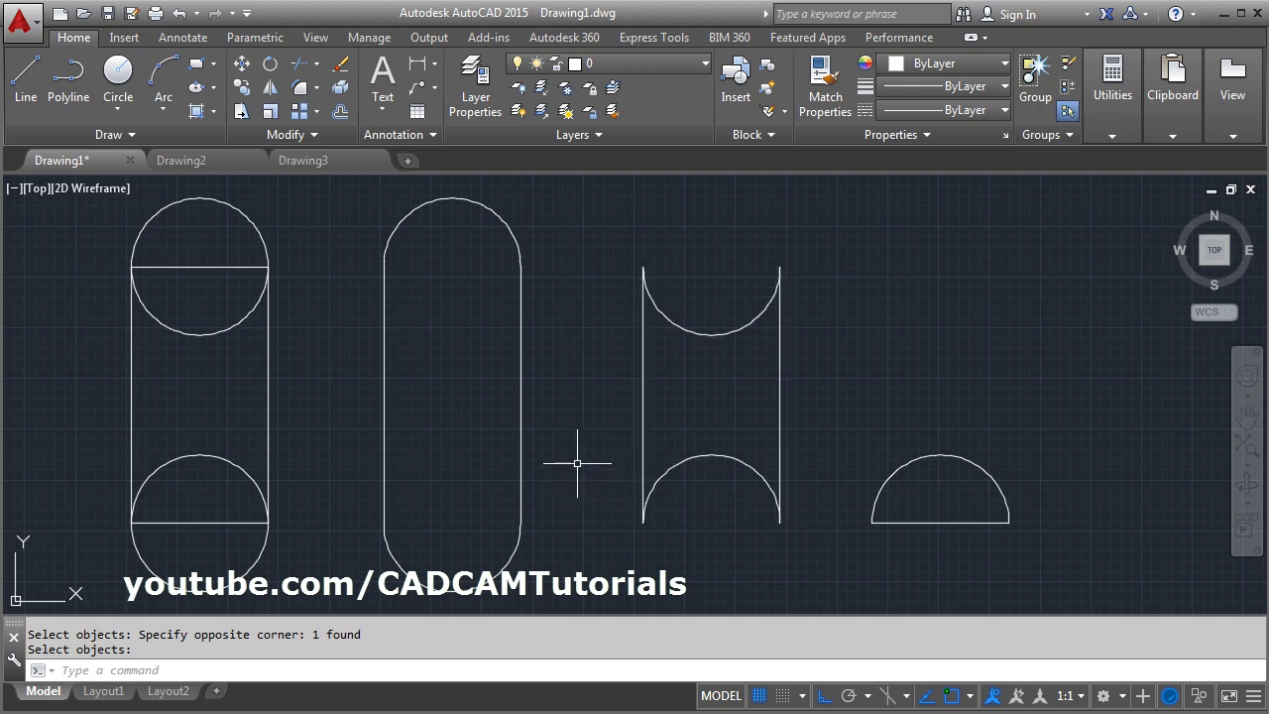
- Copy all four figures from Drawing1 and paste them into Drawing2, just right of the origin
scroll(644, 400, "down", 2)
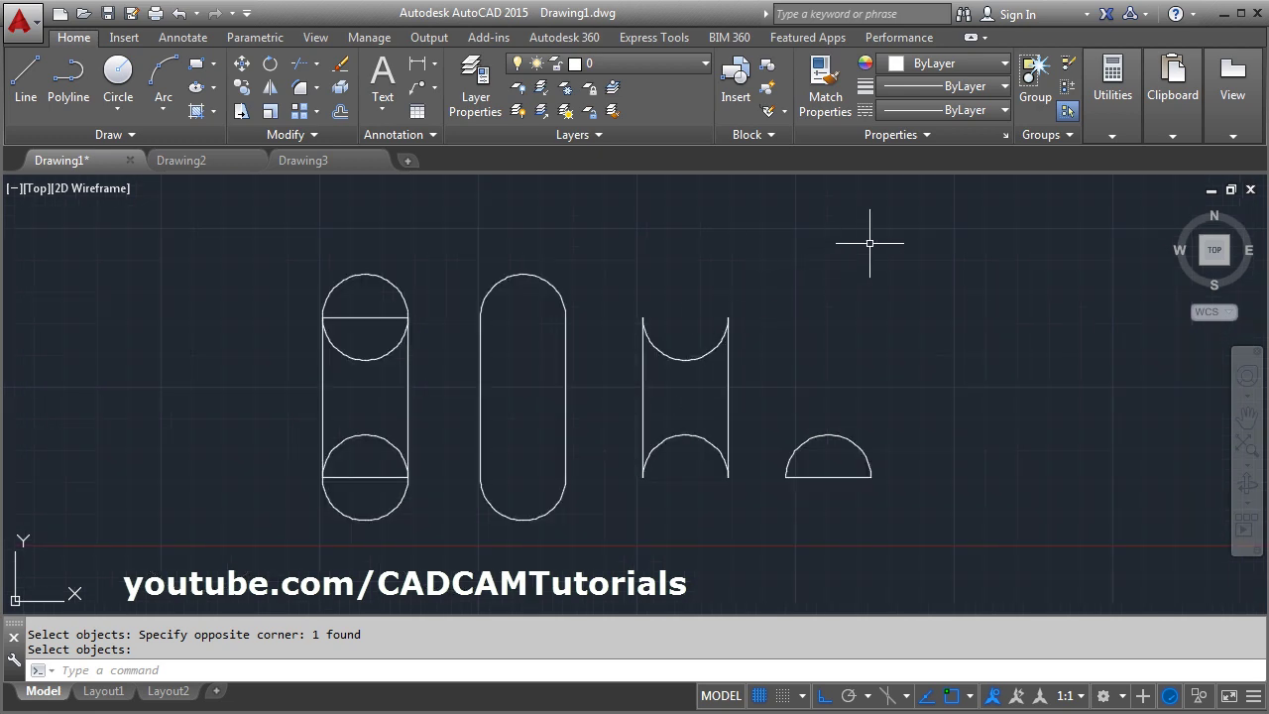
left_click(916, 230)
left_click(270, 543)
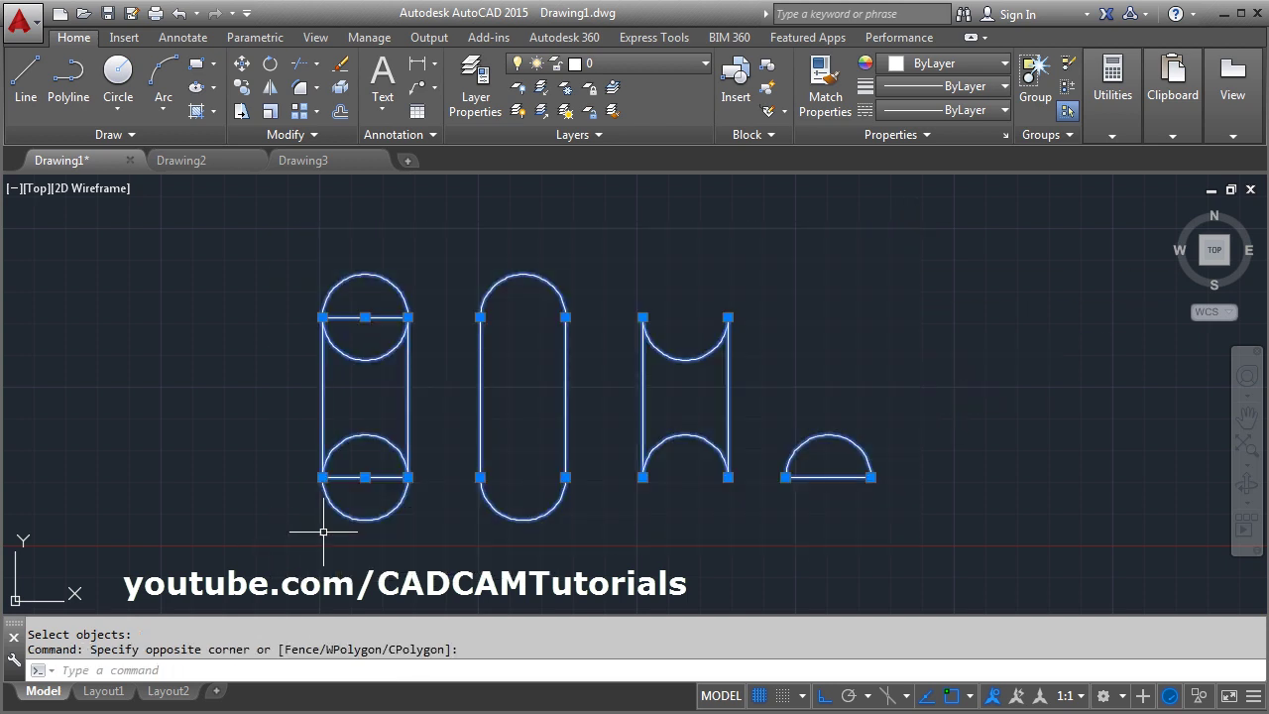
key("ctrl+c")
left_click(204, 160)
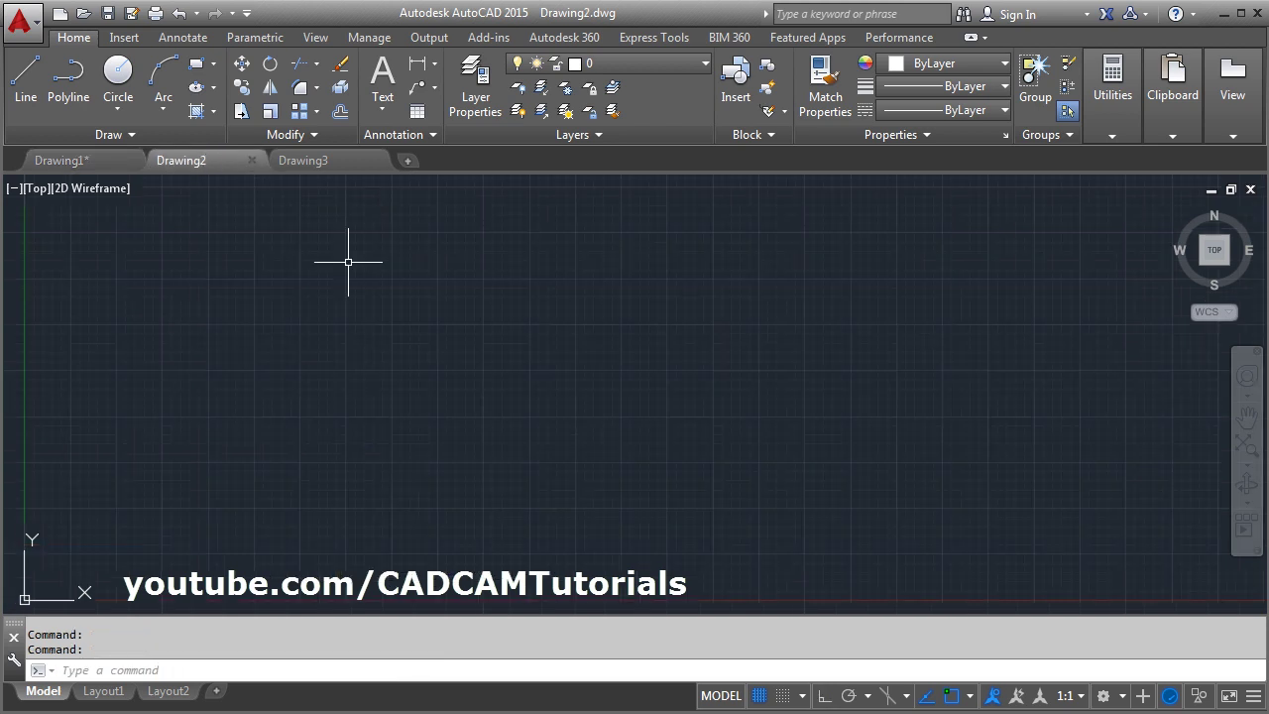
key("ctrl+v")
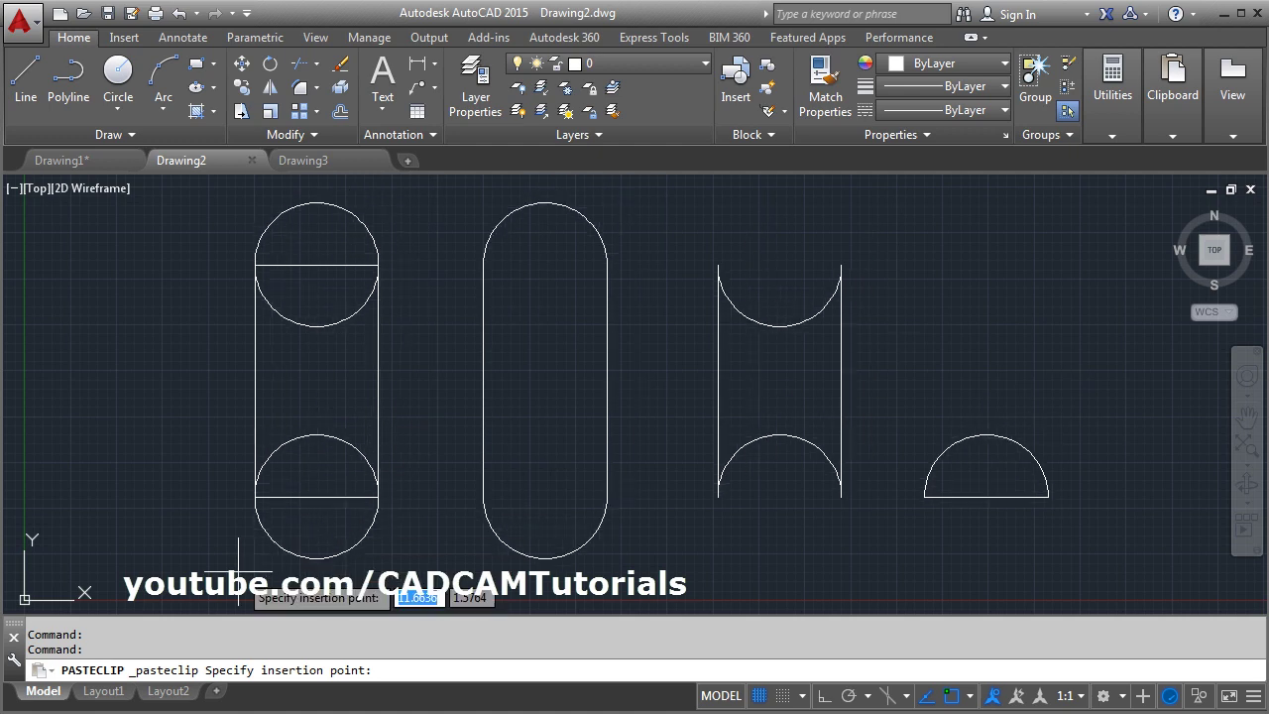
left_click(224, 611)
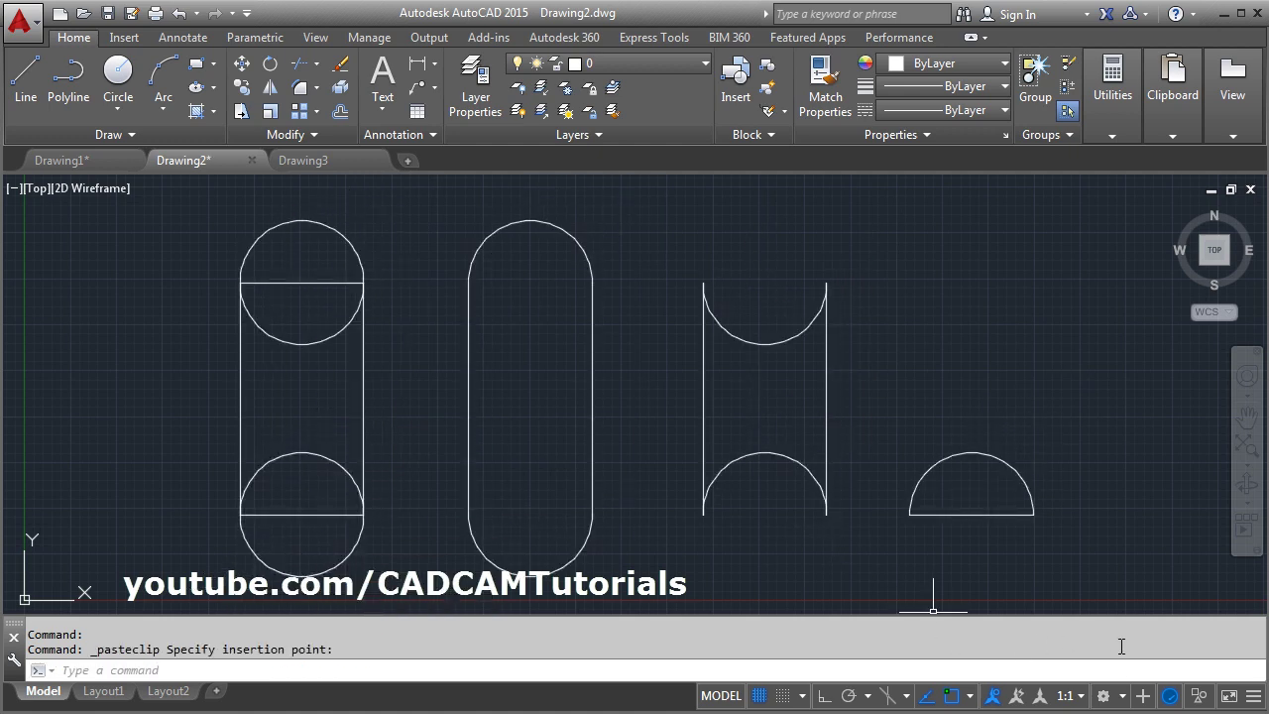
- Switch to the 3D Modeling workspace and apply the Shaded visual style to the viewport
left_click(1122, 695)
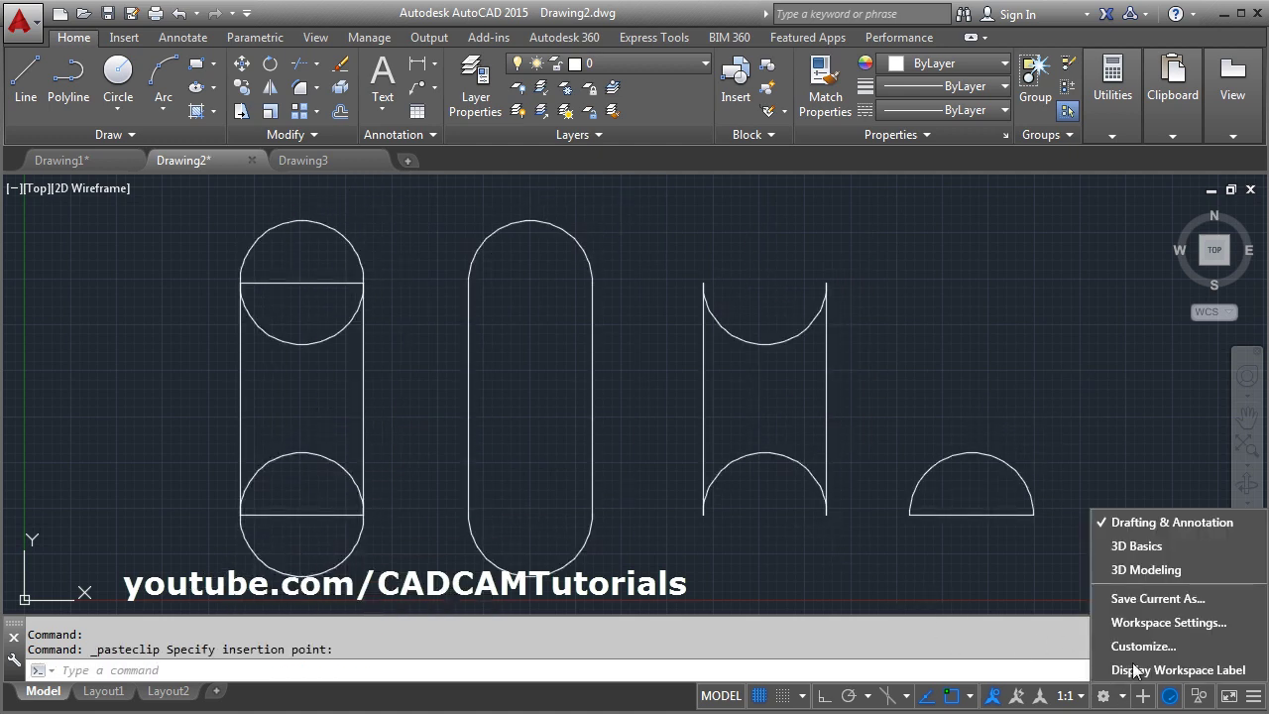
left_click(1149, 572)
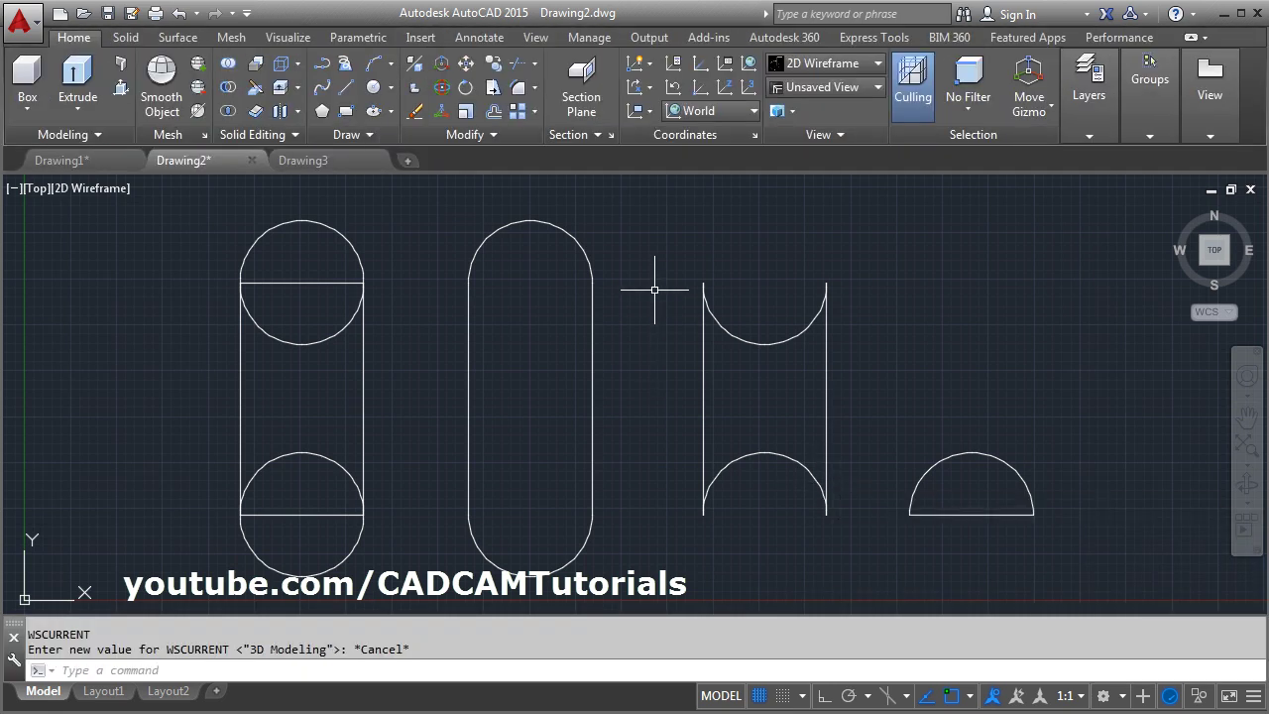
left_click(827, 61)
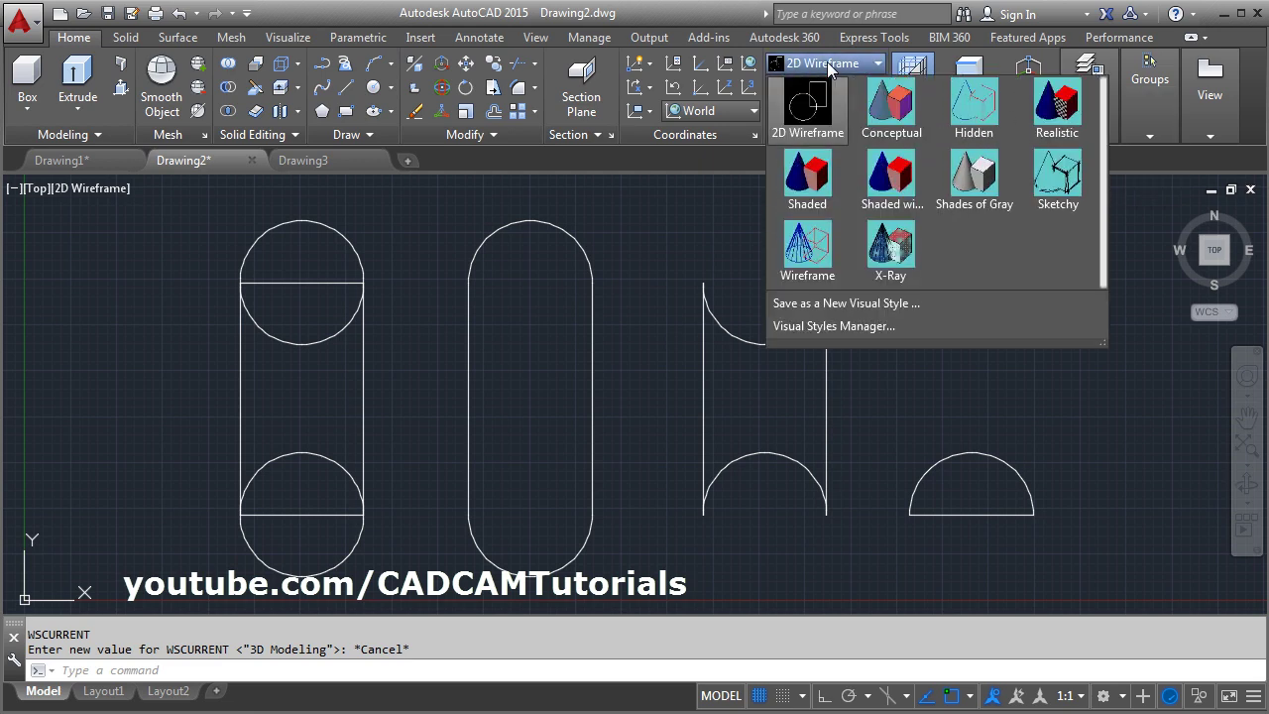
left_click(809, 176)
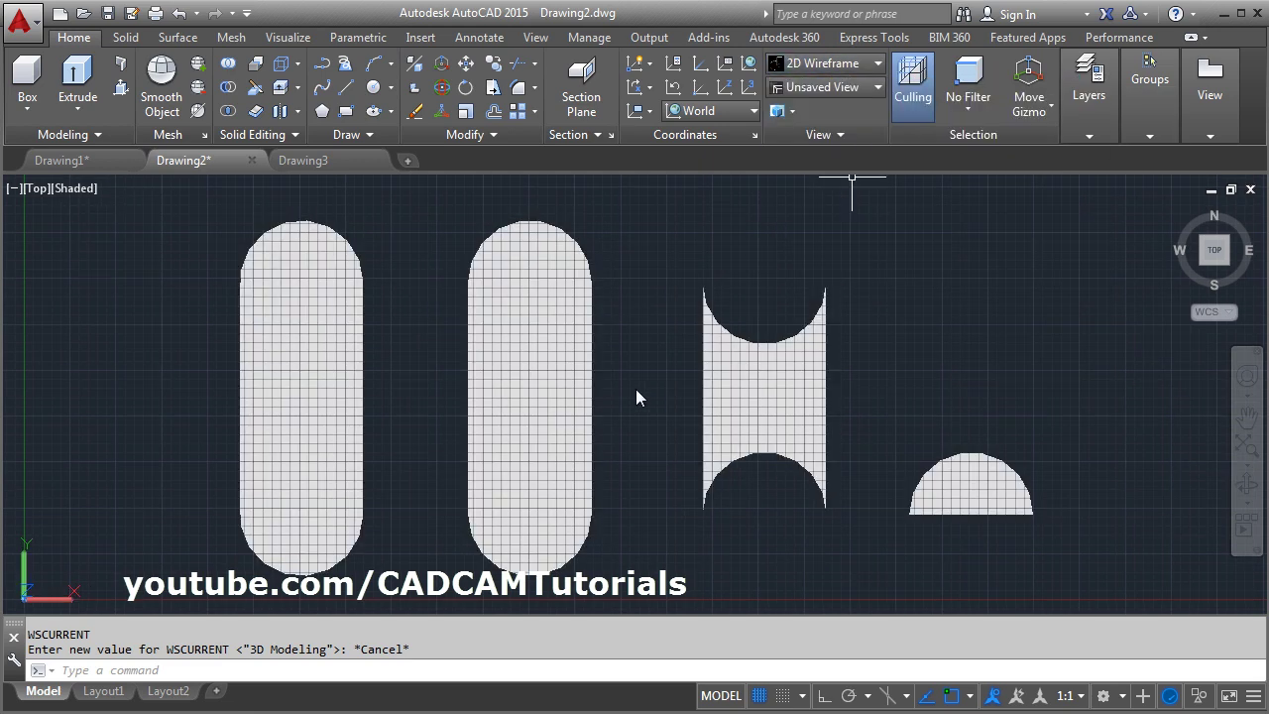
- Turn off the grid and set the view of the regions to SE Isometric
left_click(759, 696)
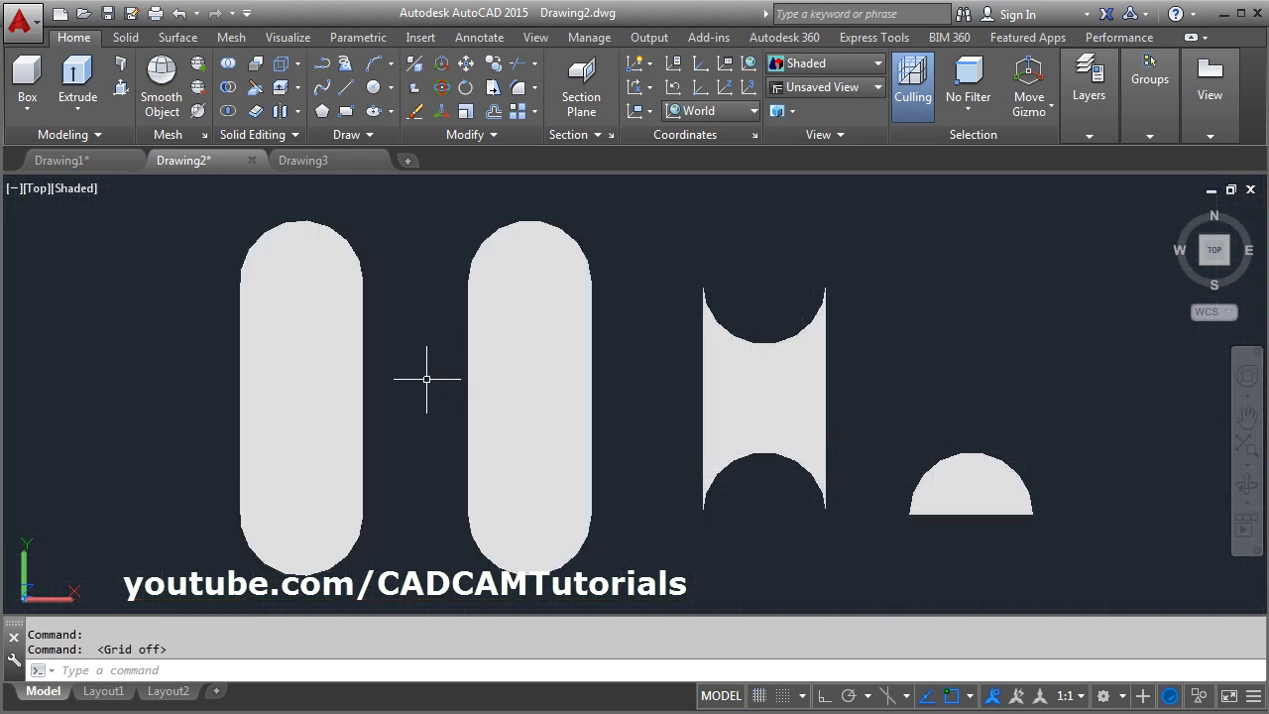
scroll(426, 378, "down", 2)
left_click(831, 91)
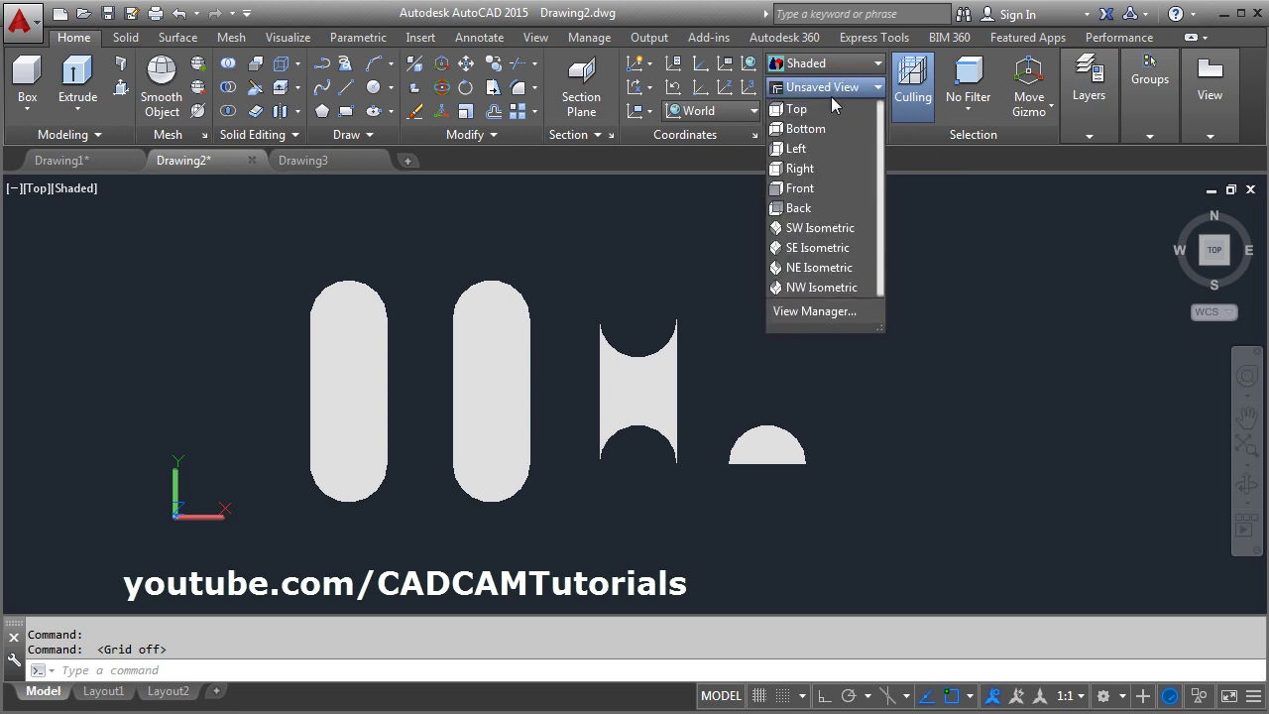
left_click(814, 248)
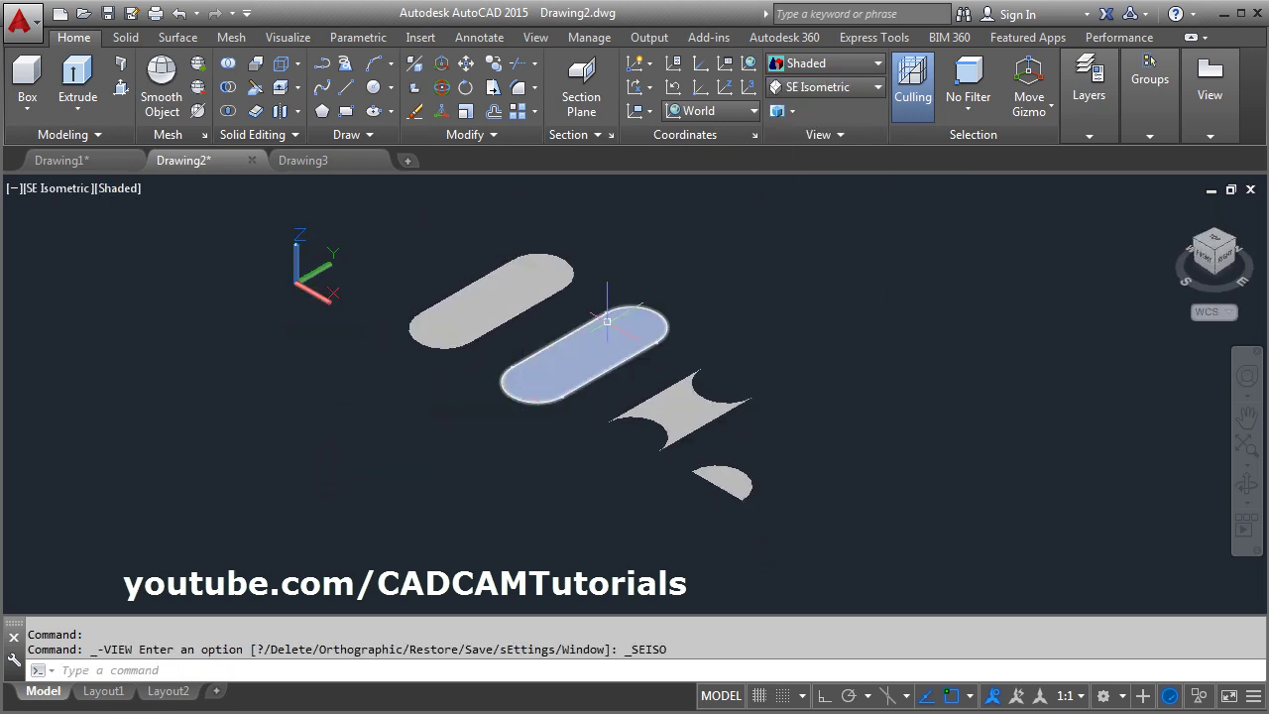
middle_click_drag(694, 266, 615, 287)
scroll(610, 305, "up", 2)
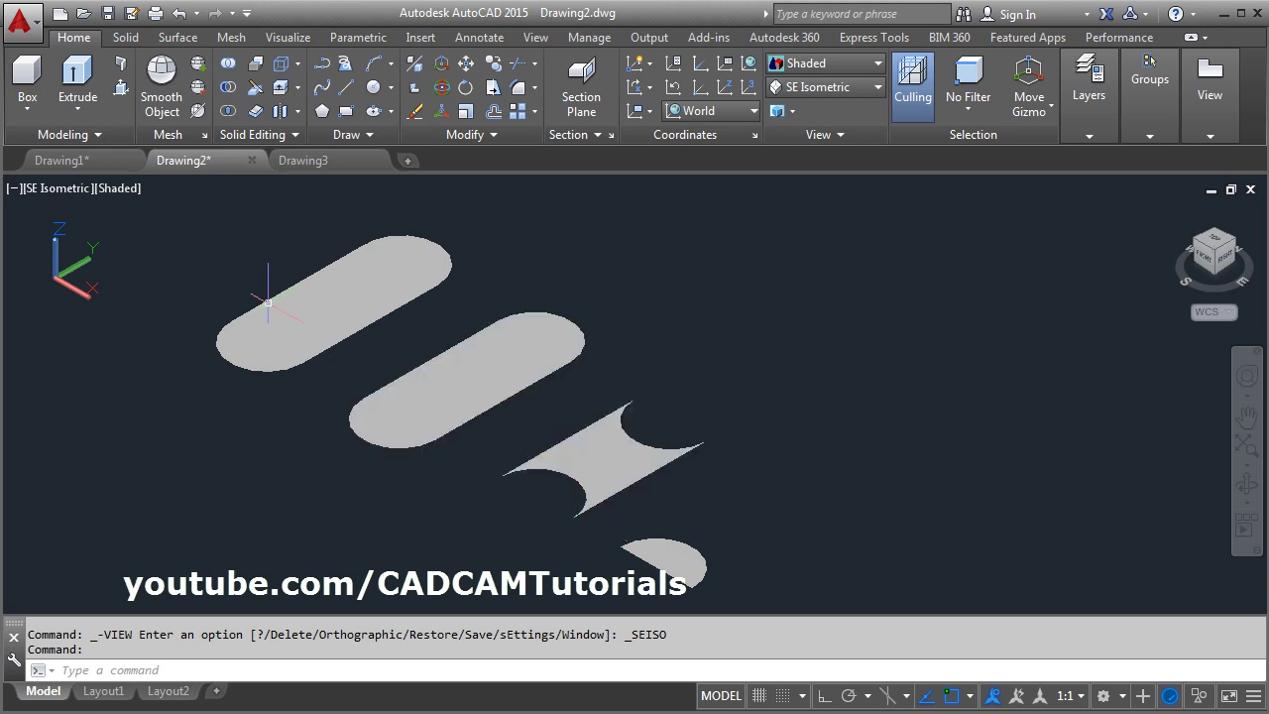
- Extrude the united, subtracted and intersected regions upward together by about 4 units, leaving the first figure flat
left_click(78, 77)
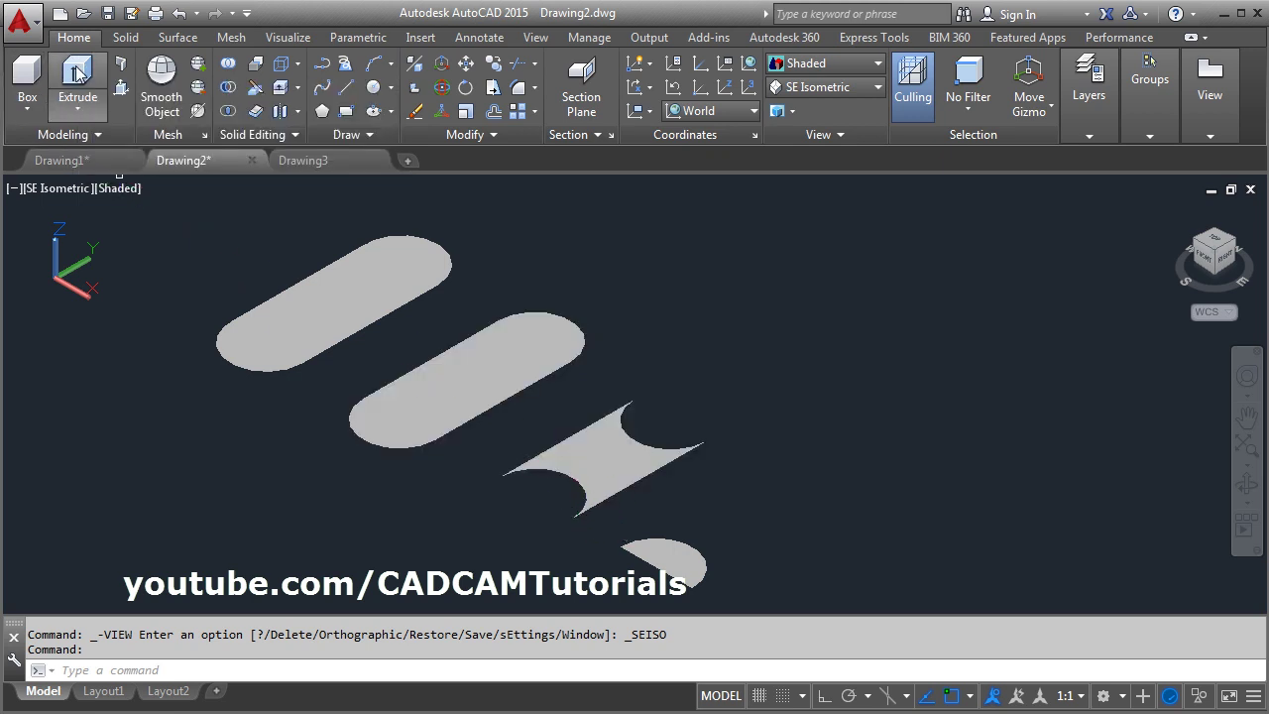
left_click(459, 363)
left_click(628, 469)
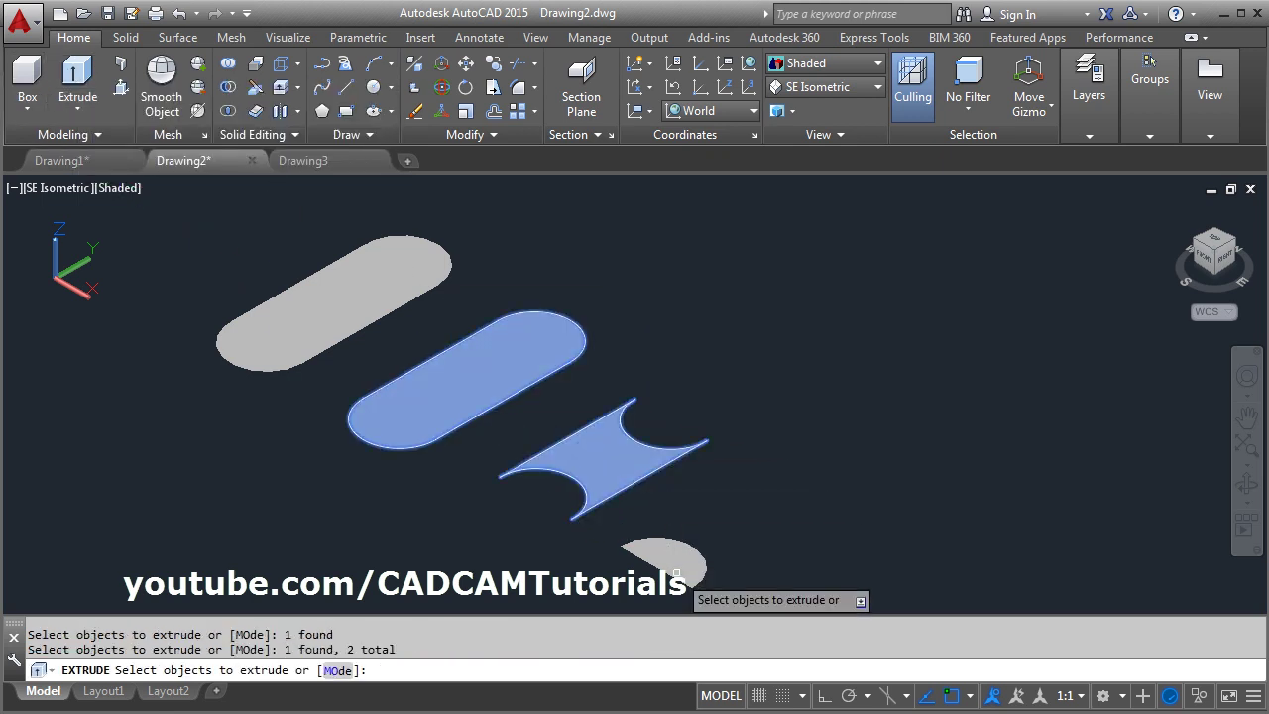
left_click(676, 561)
key("Return")
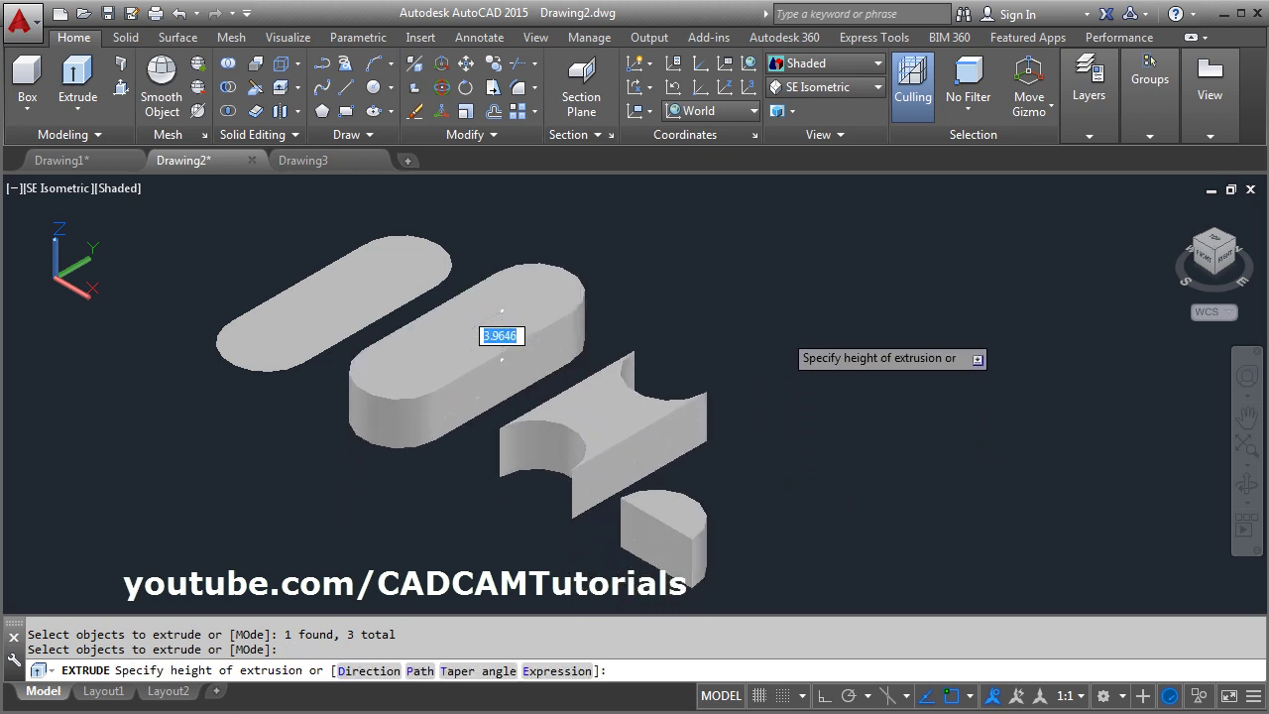
left_click(801, 363)
middle_click(737, 354)
middle_click(737, 354)
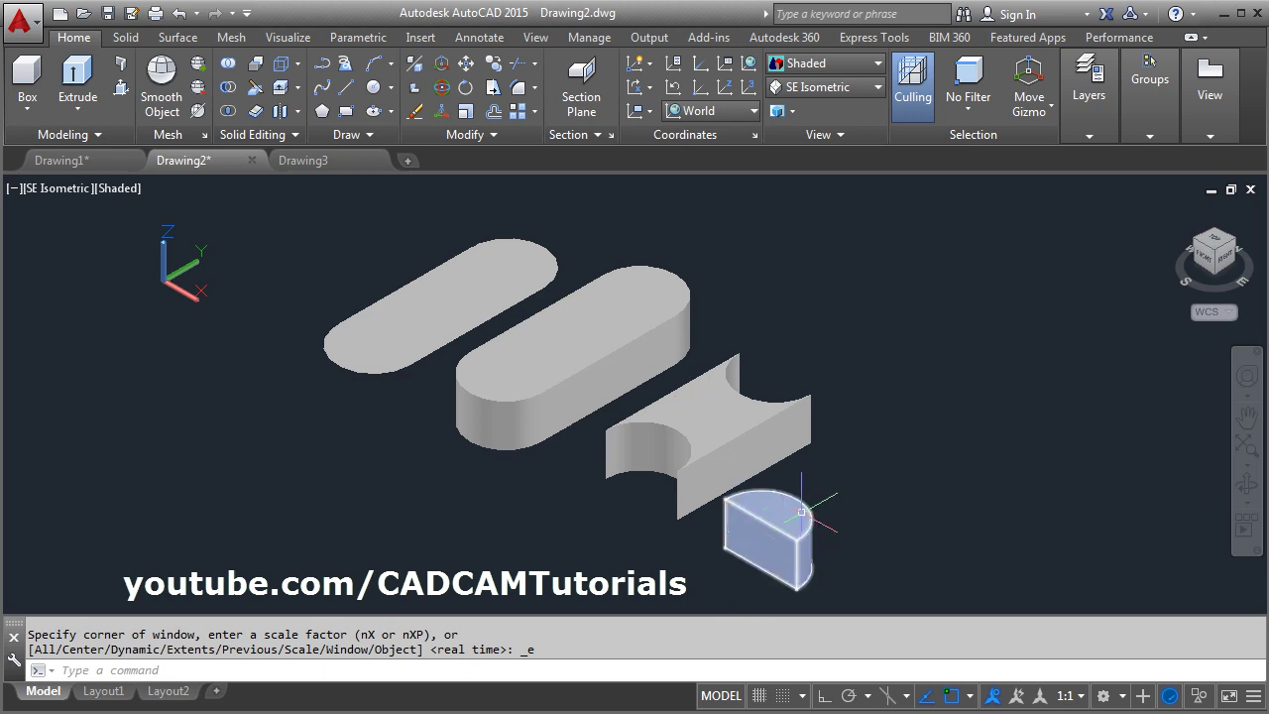
- Switch to Drawing3 and set the workspace back to Drafting & Annotation
left_click(327, 160)
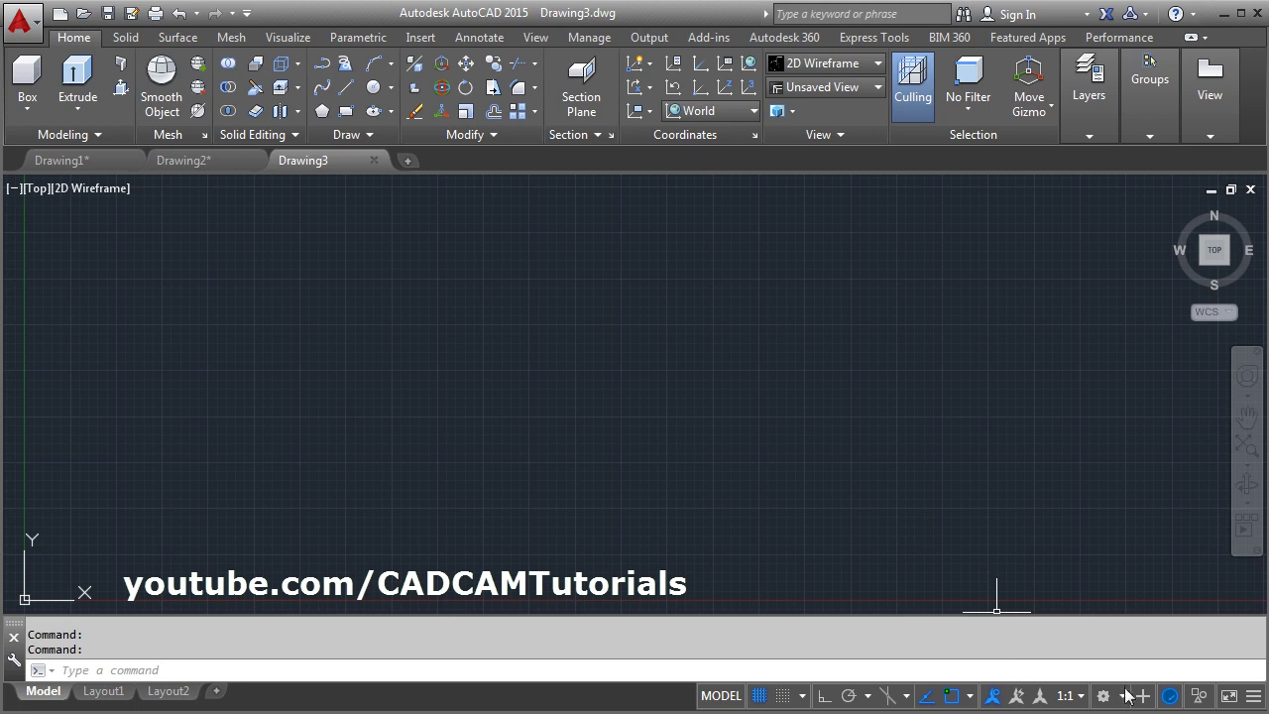
left_click(1125, 696)
left_click(1140, 545)
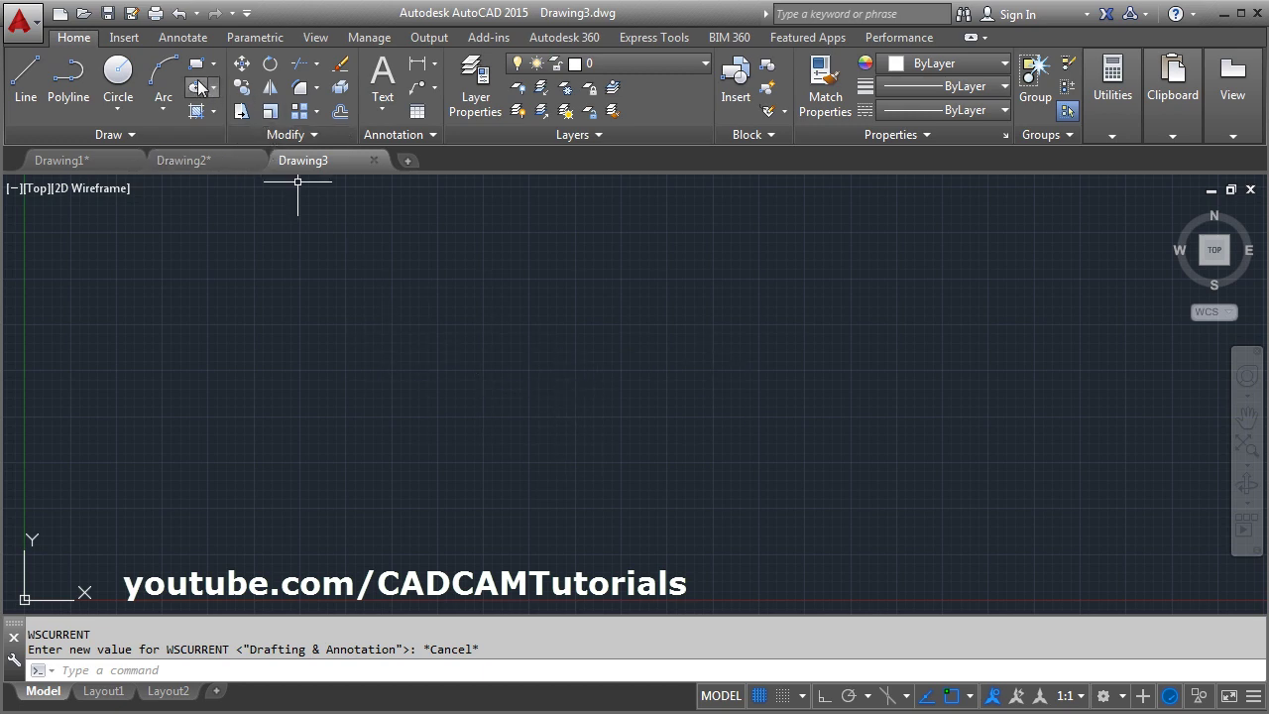
- Draw a long horizontal rectangle and a circle centred just outside its left edge that overlaps the rectangle's left end
left_click(197, 87)
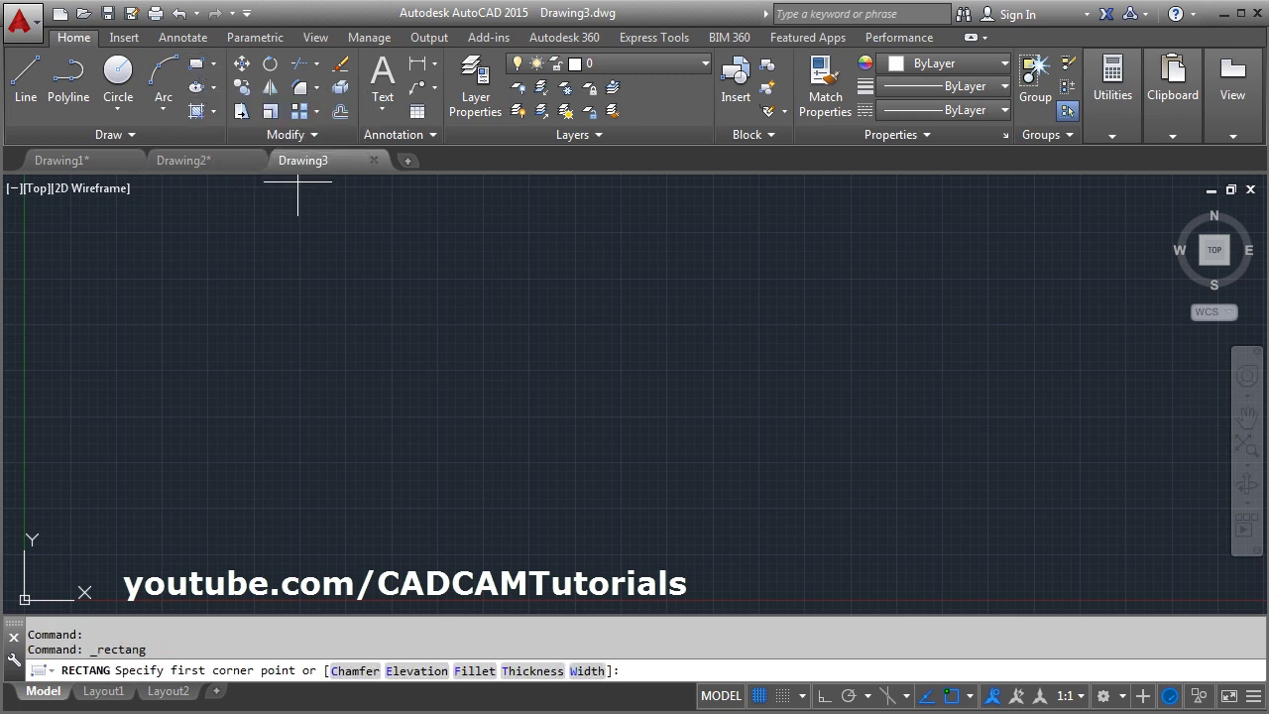
left_click(443, 318)
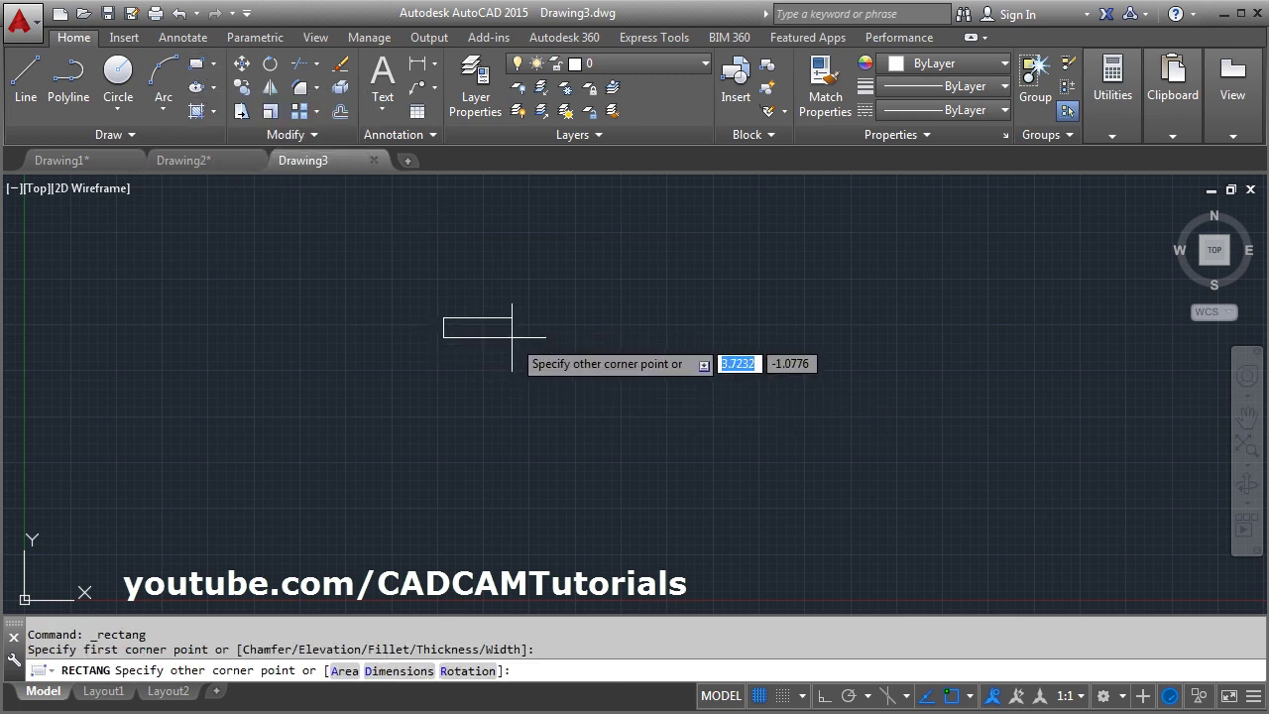
left_click(893, 397)
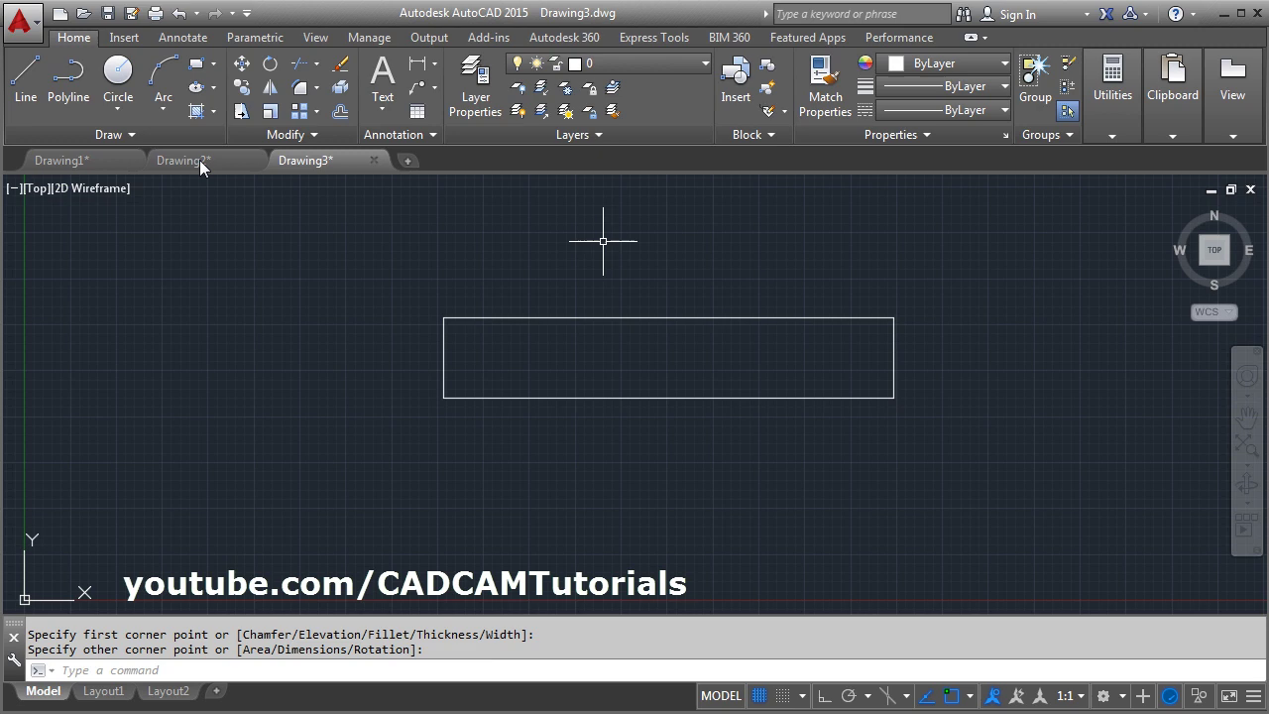
left_click(118, 71)
left_click(401, 359)
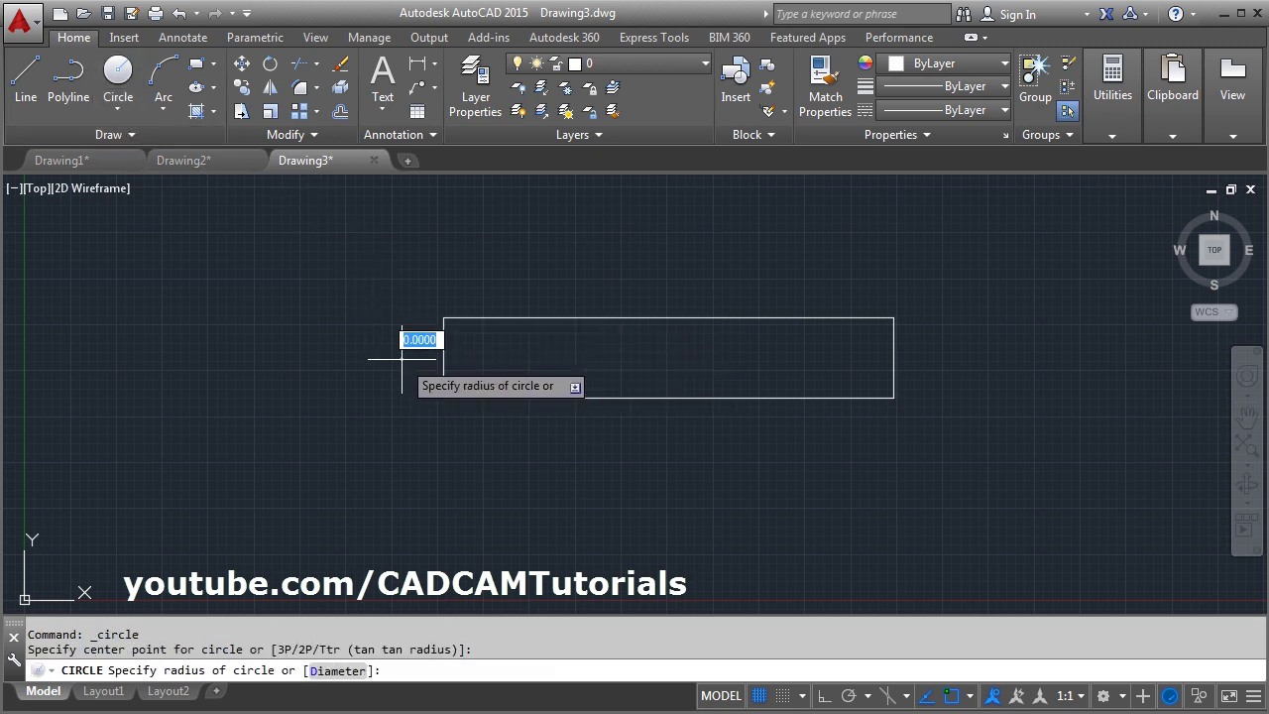
left_click(470, 369)
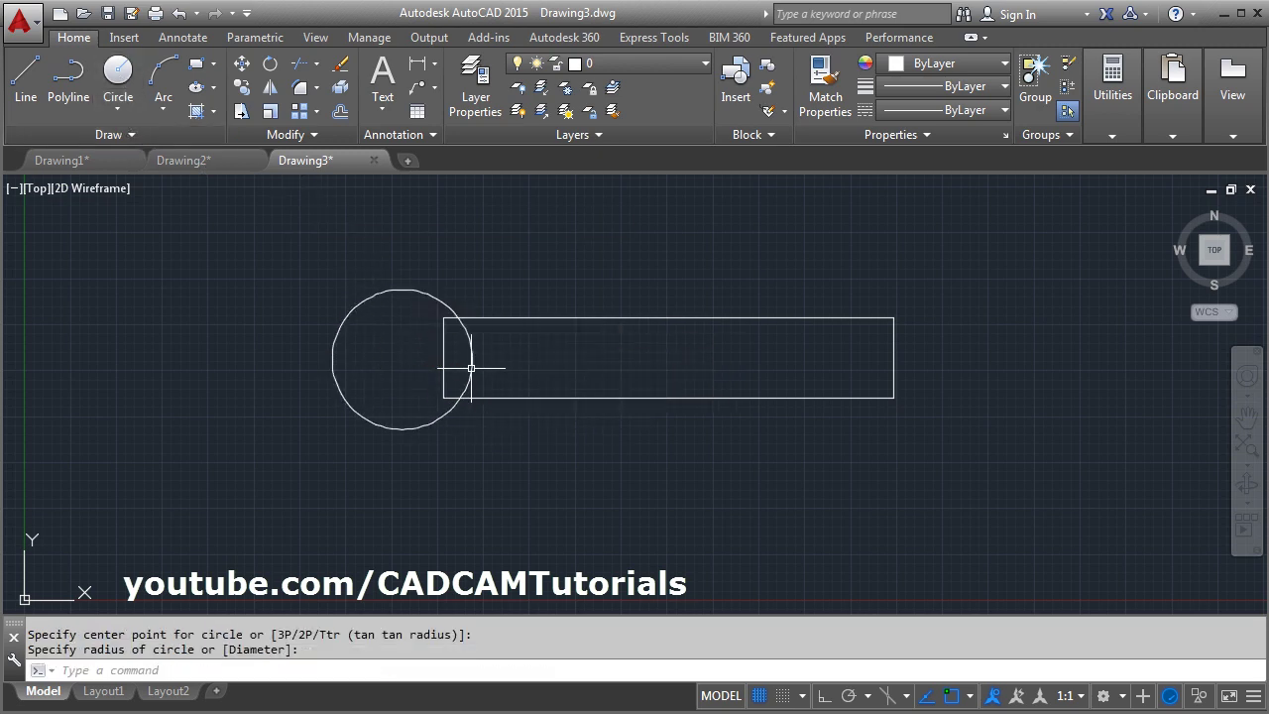
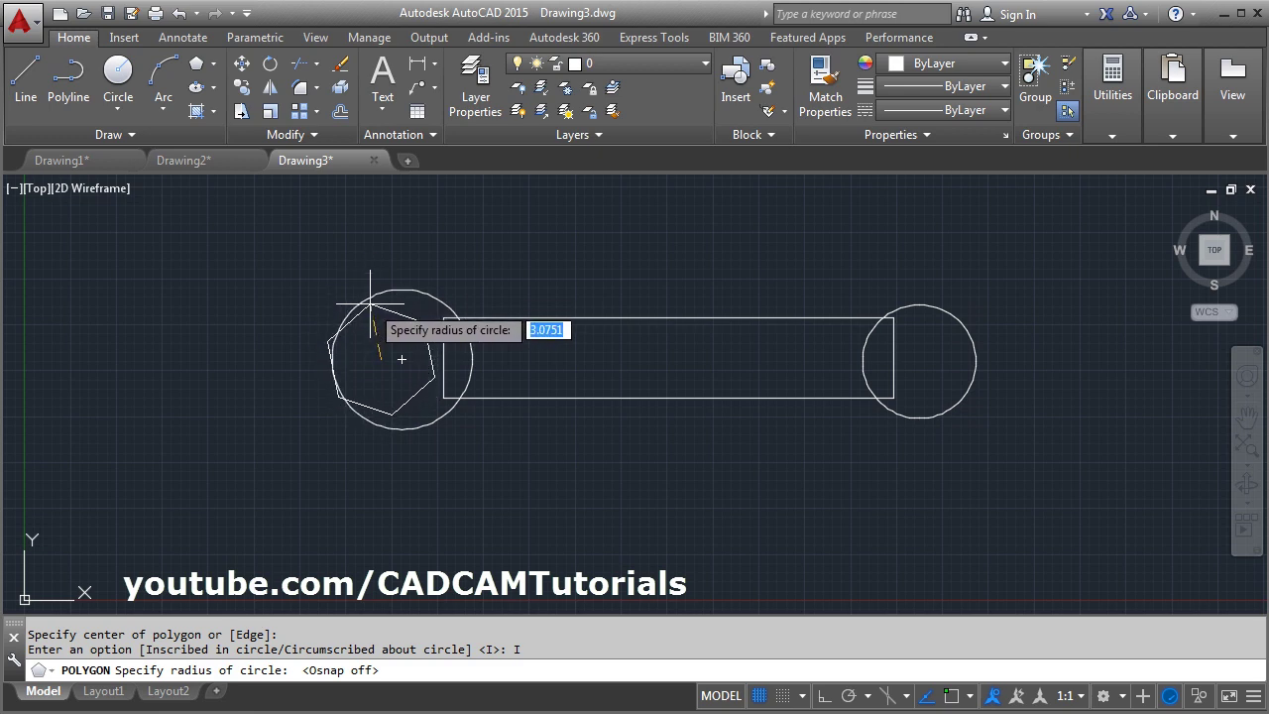
- Finish the inscribed hexagon over the left circle with a radius of about 3.1 and move it about 1.1 units up and left
left_click(371, 304)
type("m")
key("Return")
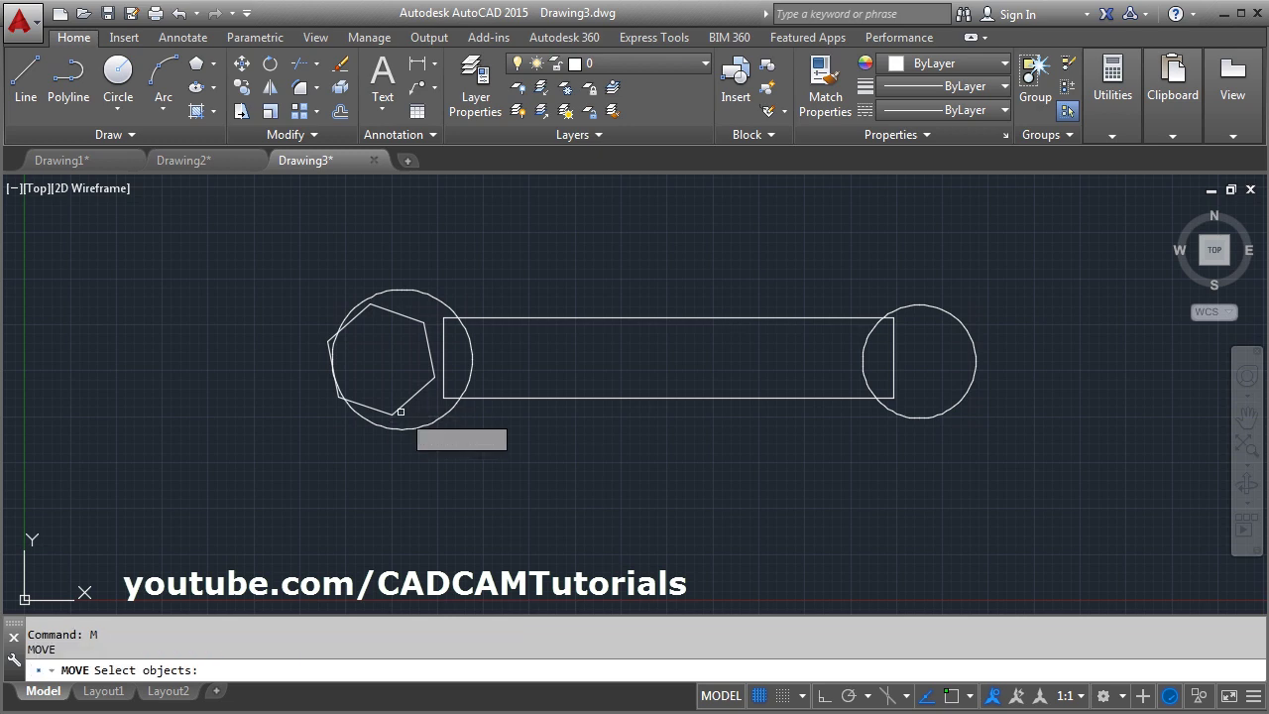
left_click(420, 406)
key("Return")
left_click(485, 498)
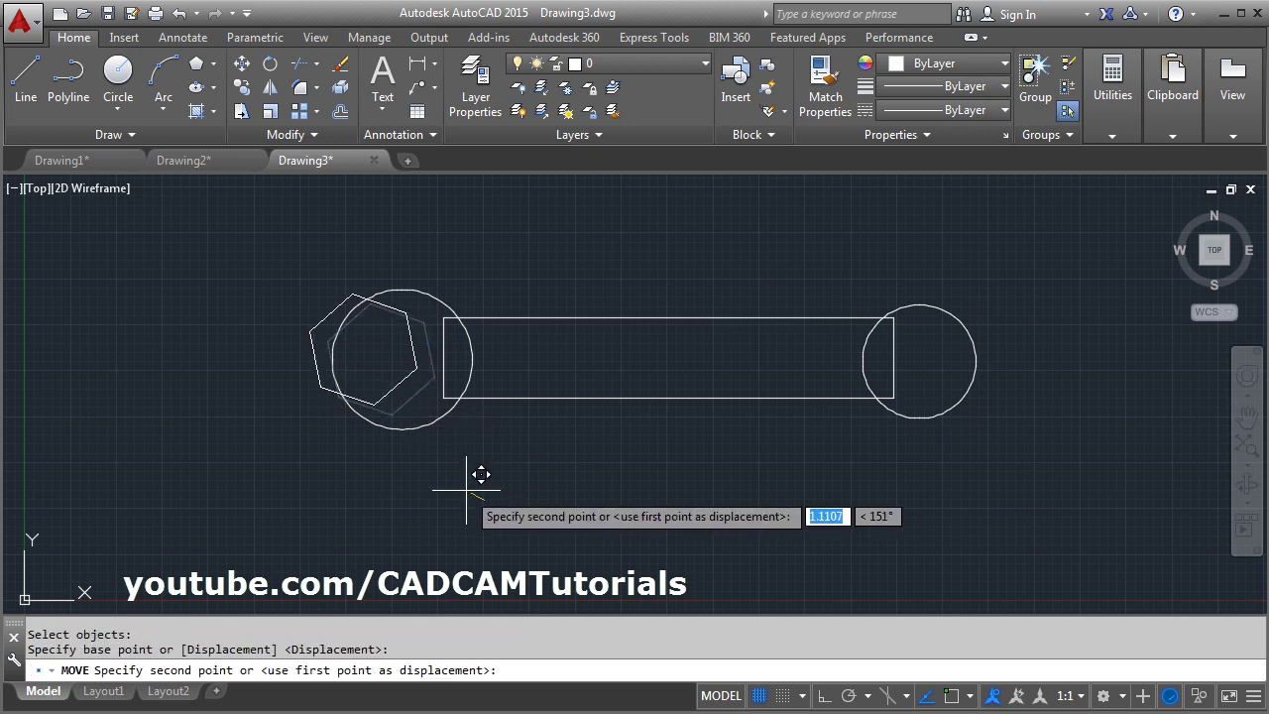
left_click(466, 489)
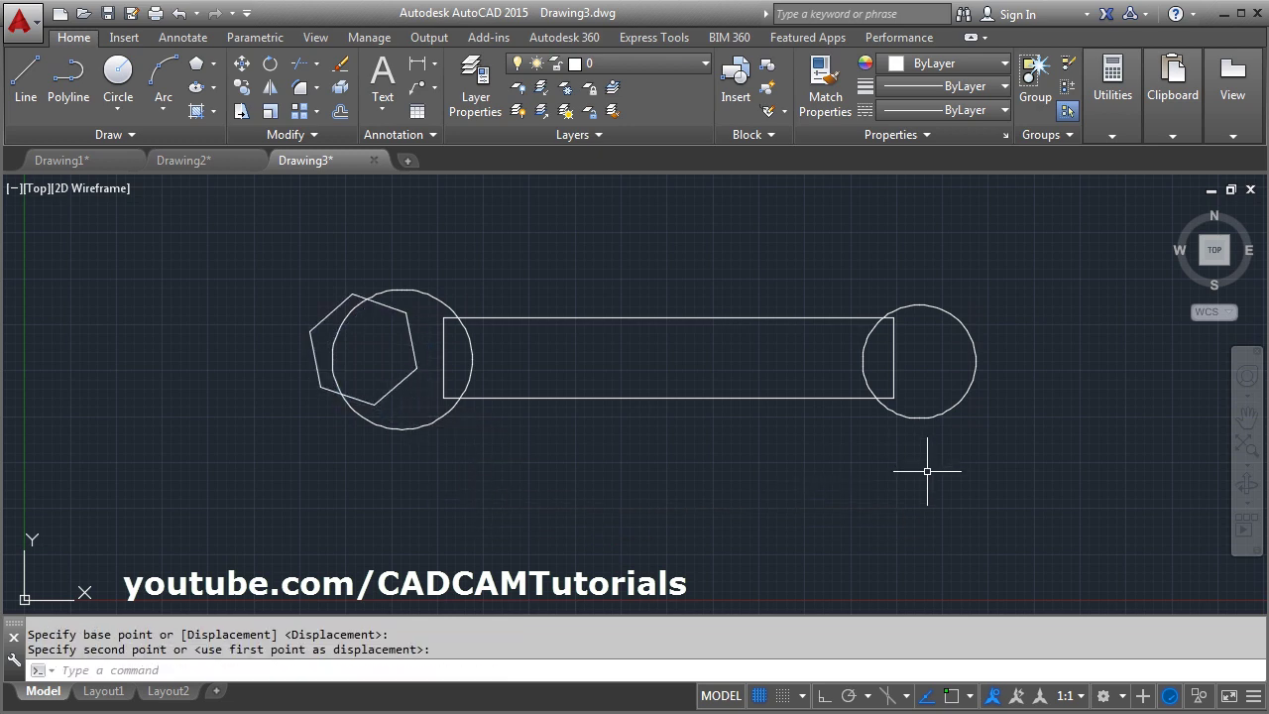
- Copy the hexagon from the left circle to the right circle so that it overhangs that circle's outer edge
type("co")
key("Return")
left_click(397, 370)
left_click(382, 382)
key("Return")
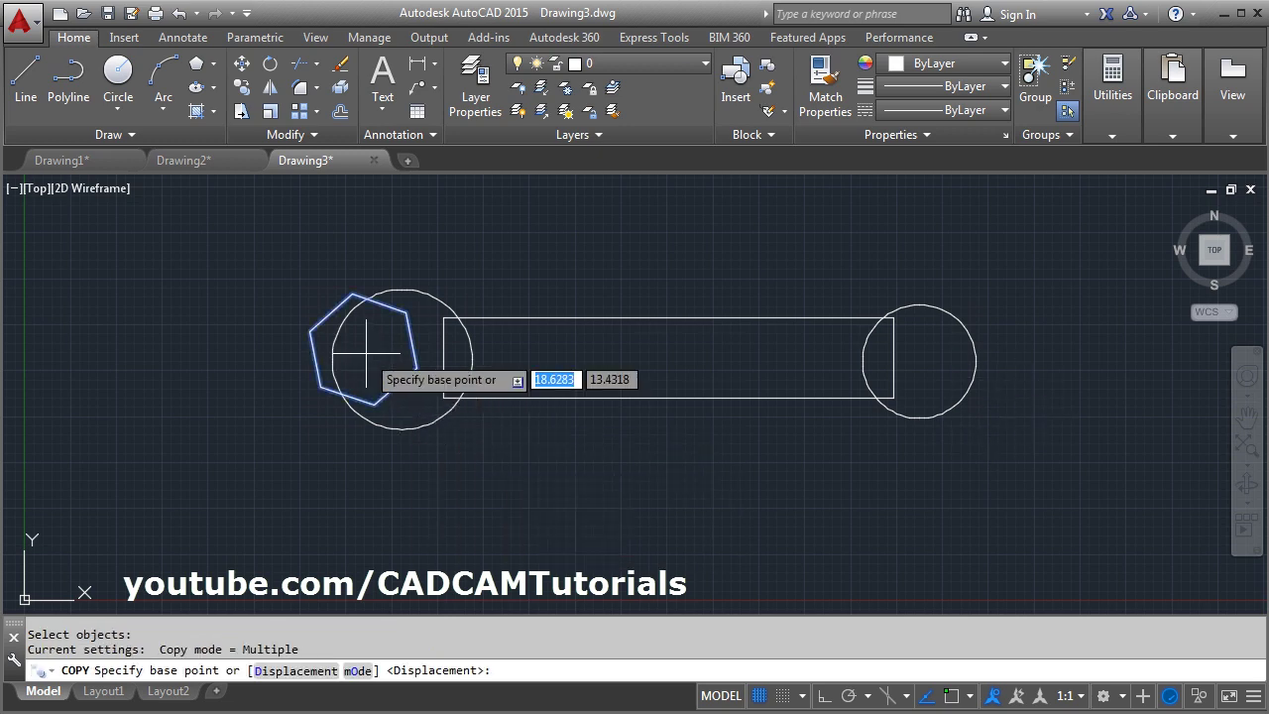
left_click(367, 354)
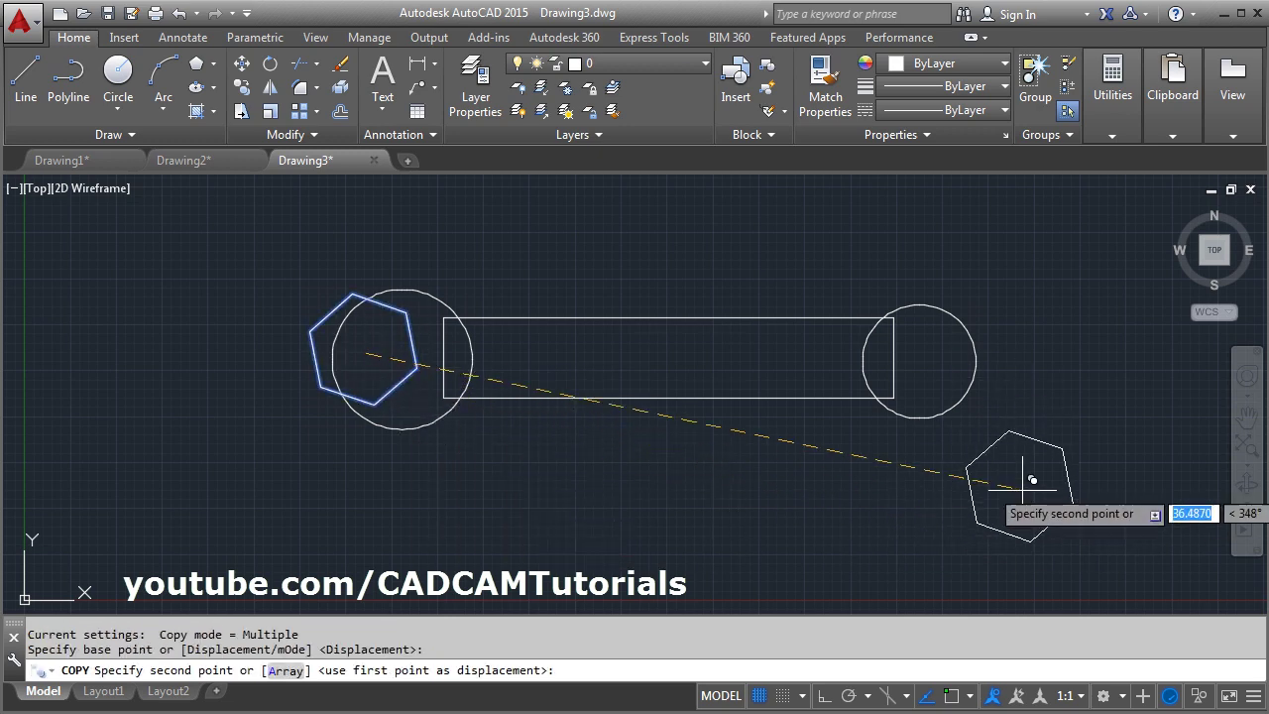
left_click(960, 378)
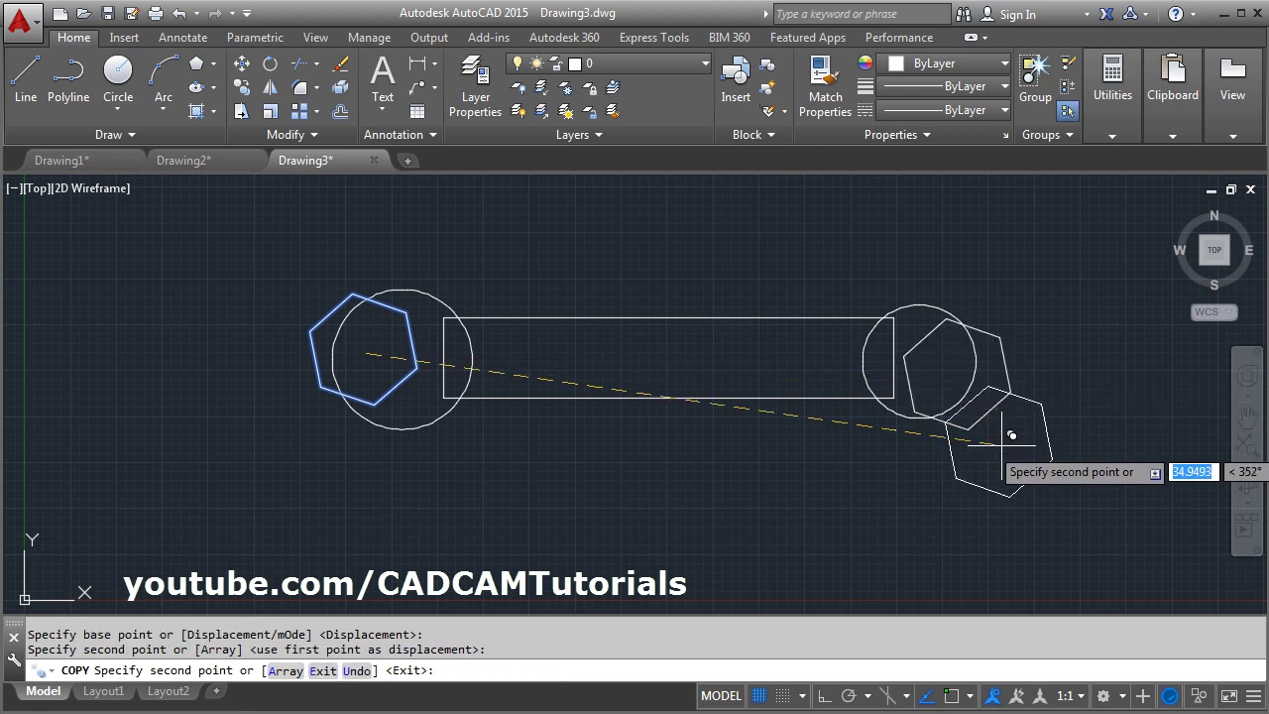
key("Return")
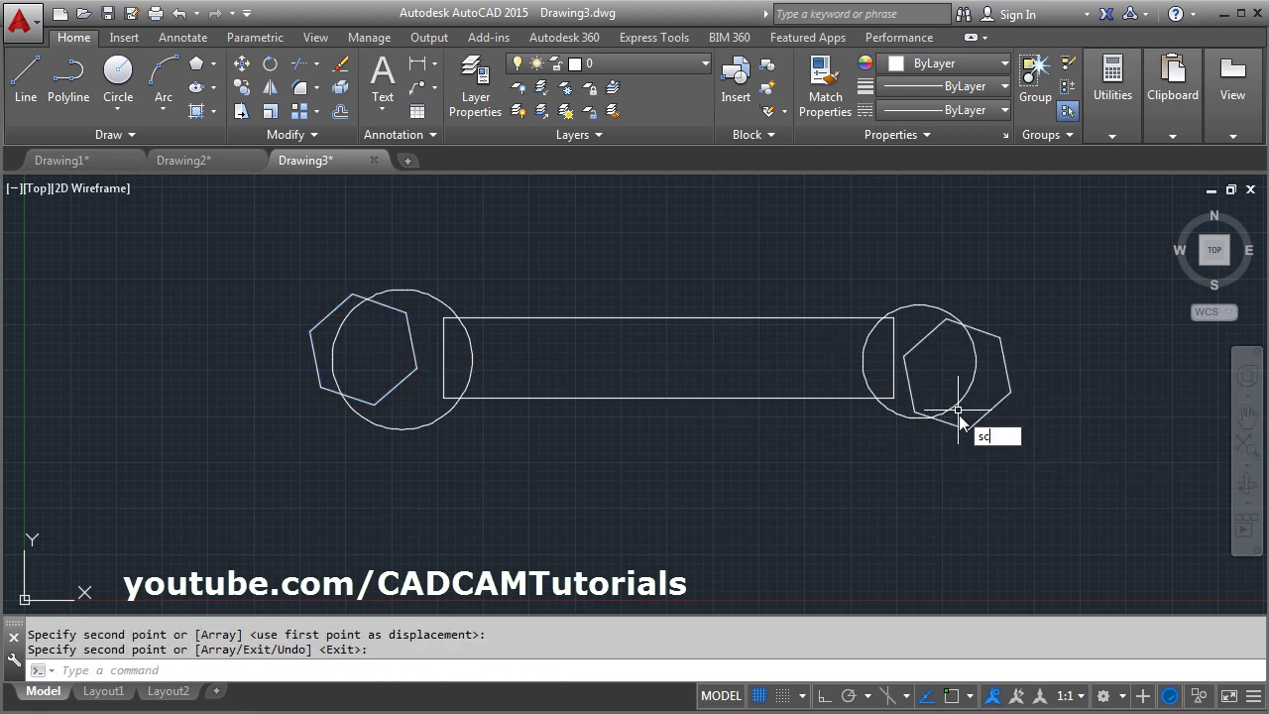
- Scale the copied hexagon by a factor of .8 about its leftmost vertex, with object snap turned on
key("Return")
left_click(957, 424)
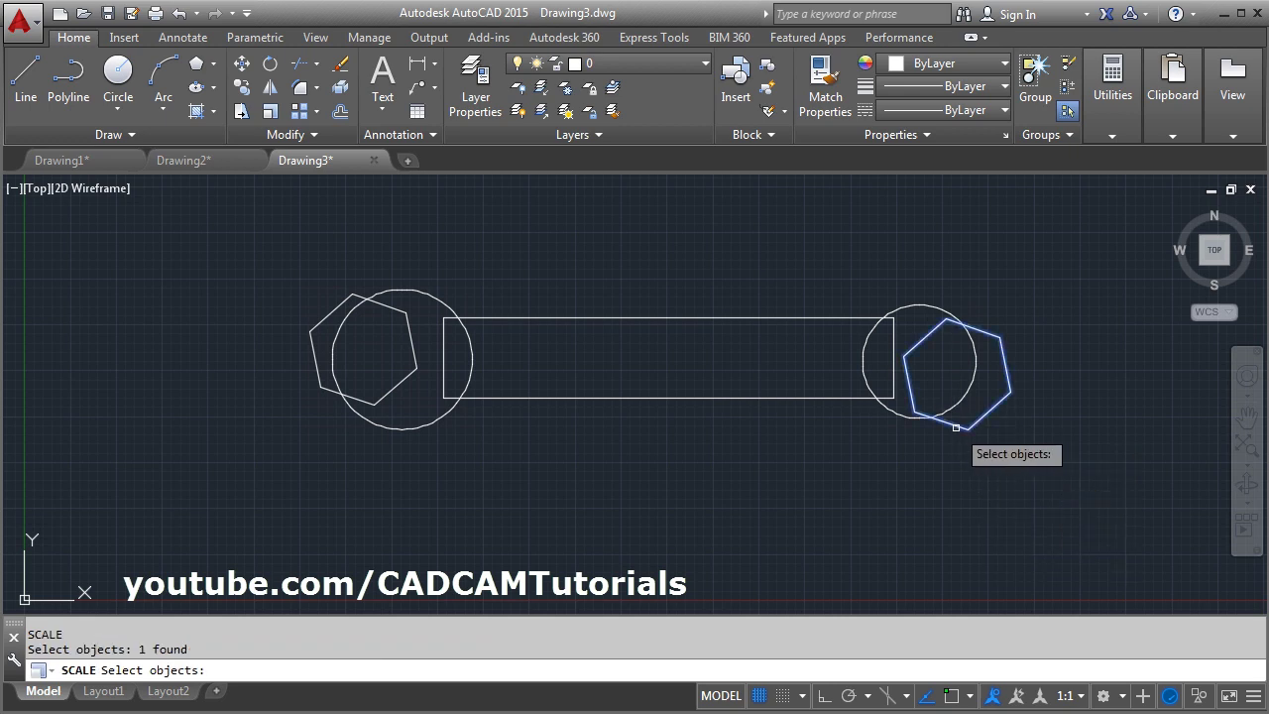
key("Return")
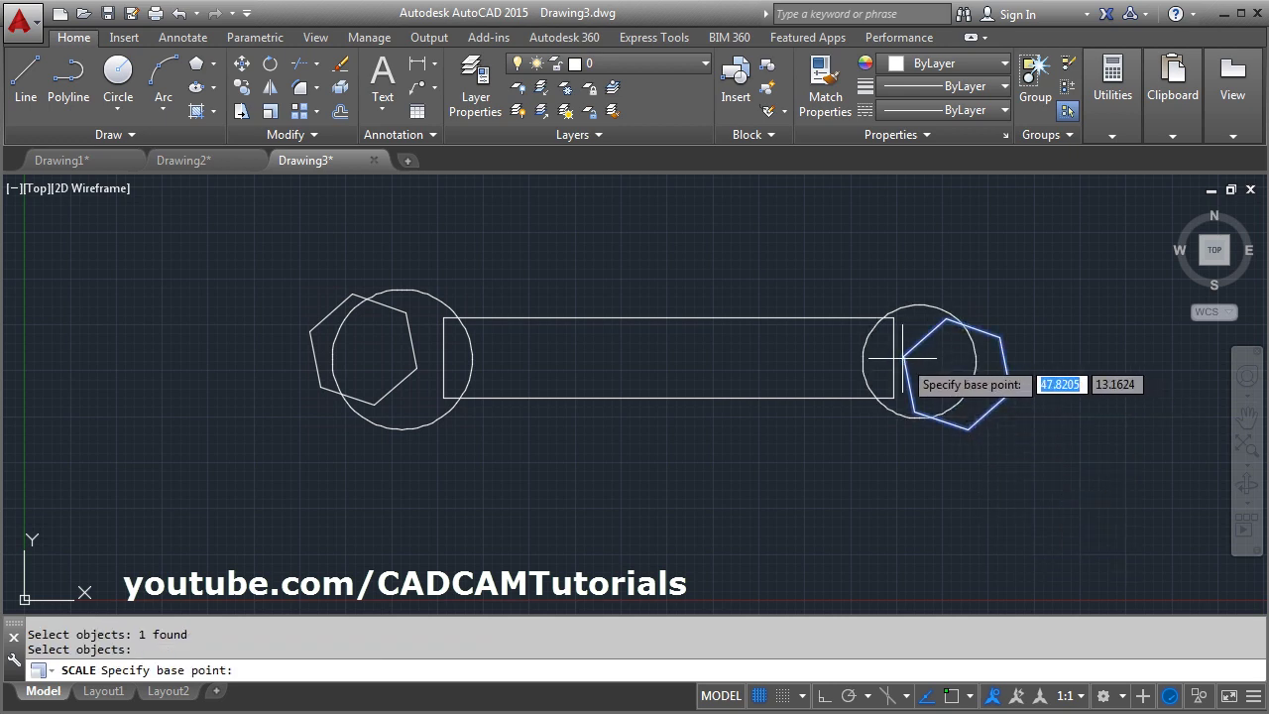
key("F3")
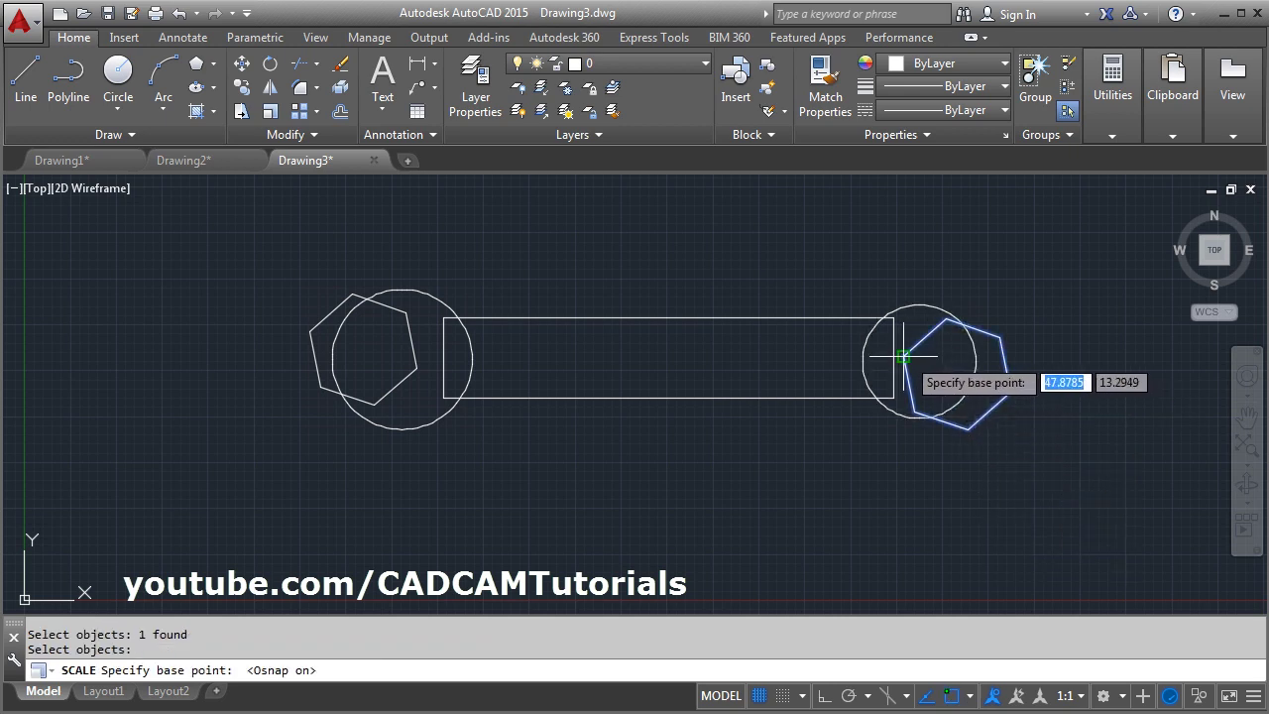
left_click(903, 357)
type(".8")
key("Return")
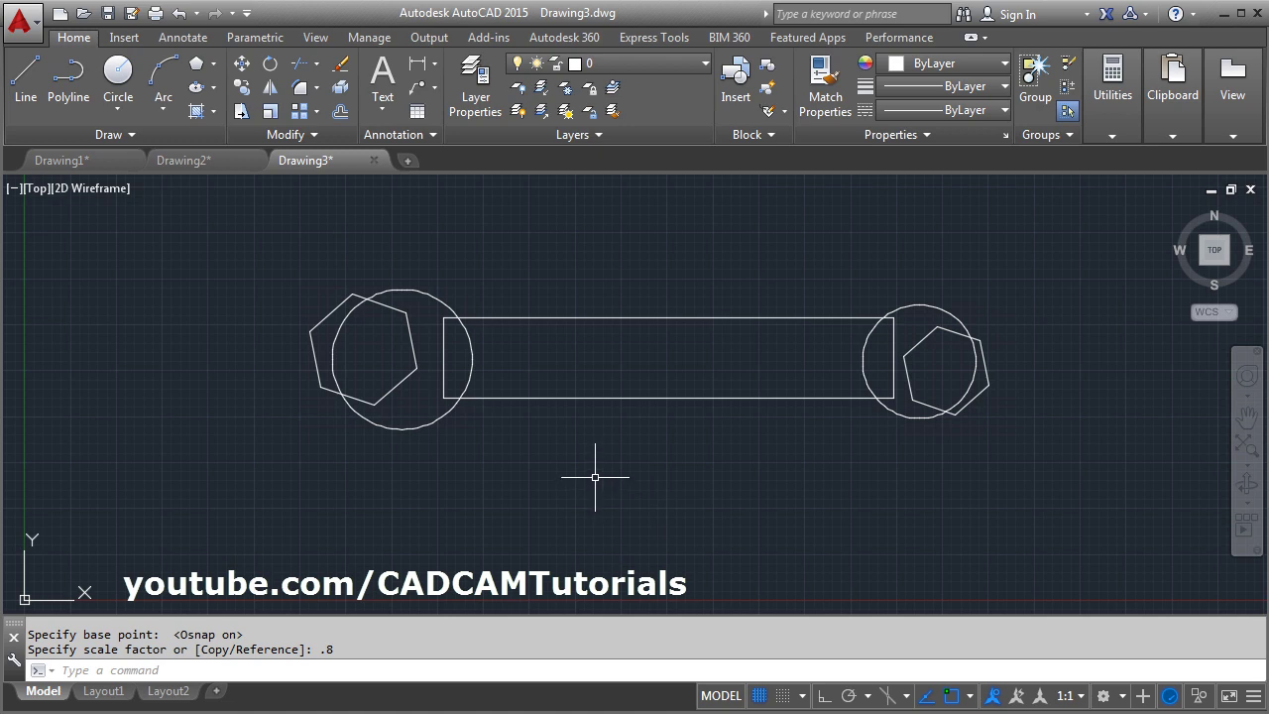
- Convert the rectangle, both circles and both hexagons into regions
left_click(99, 134)
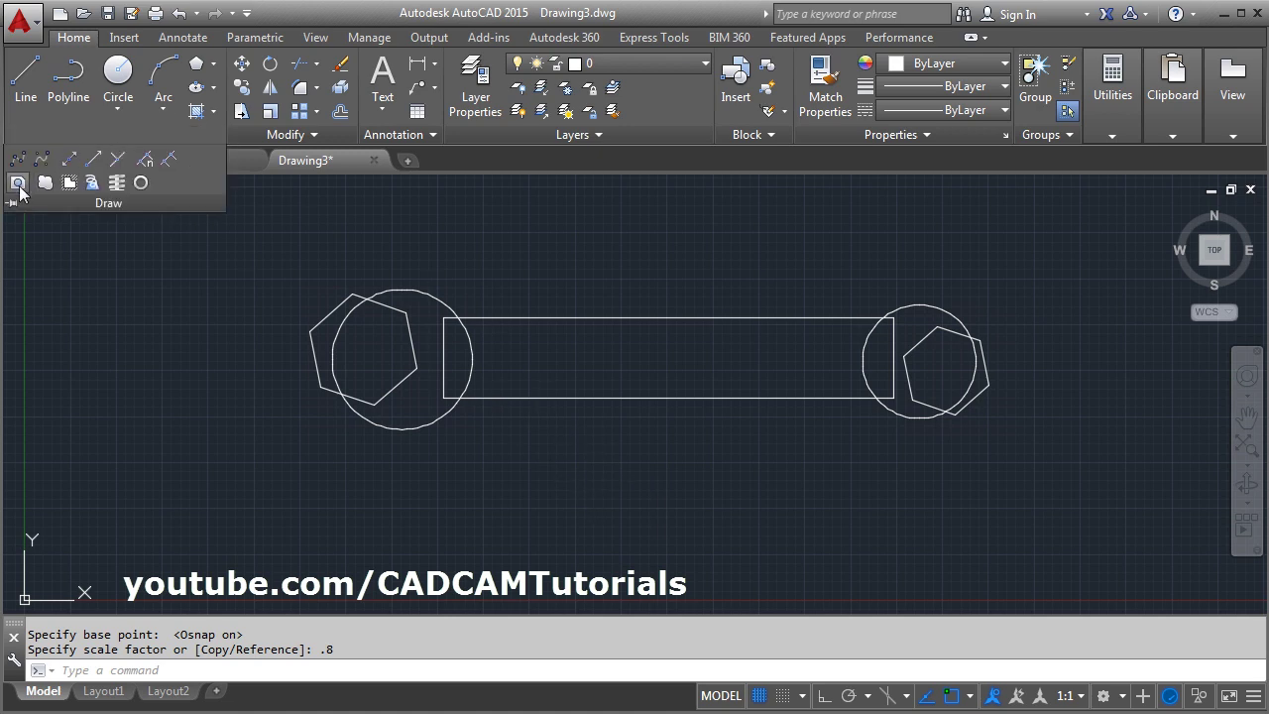
left_click(18, 183)
left_click(1016, 239)
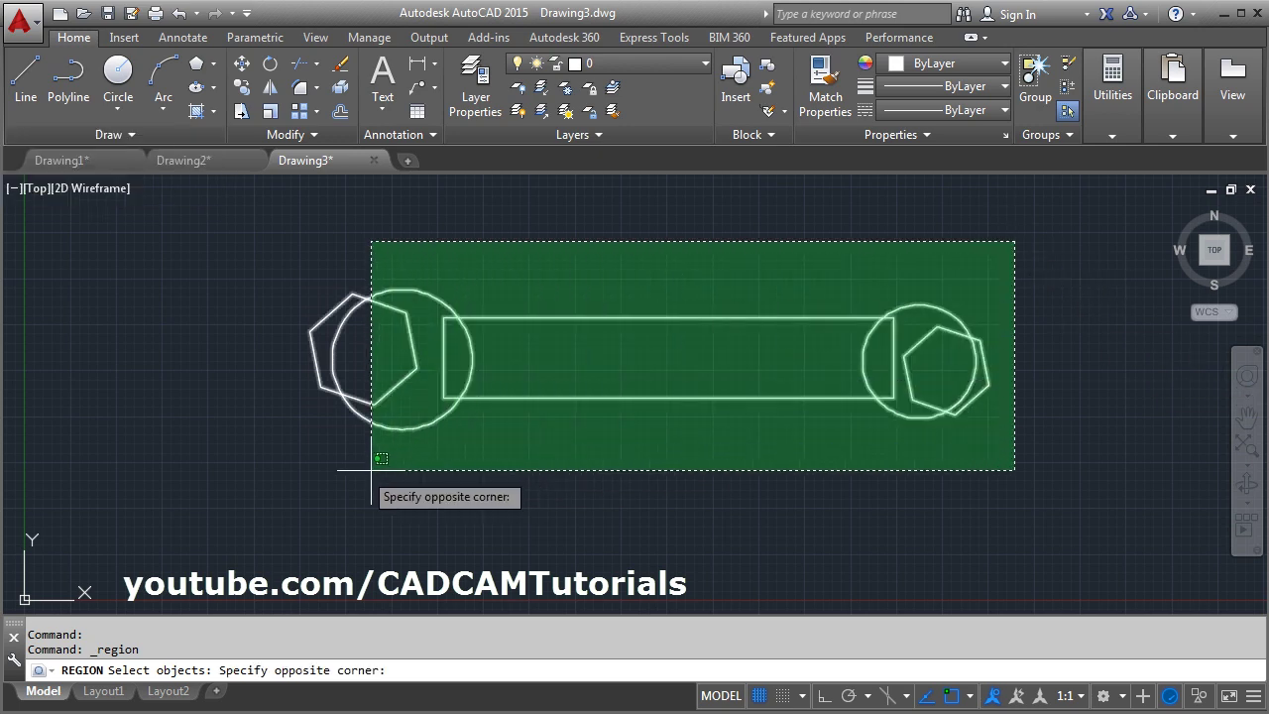
left_click(296, 469)
key("Return")
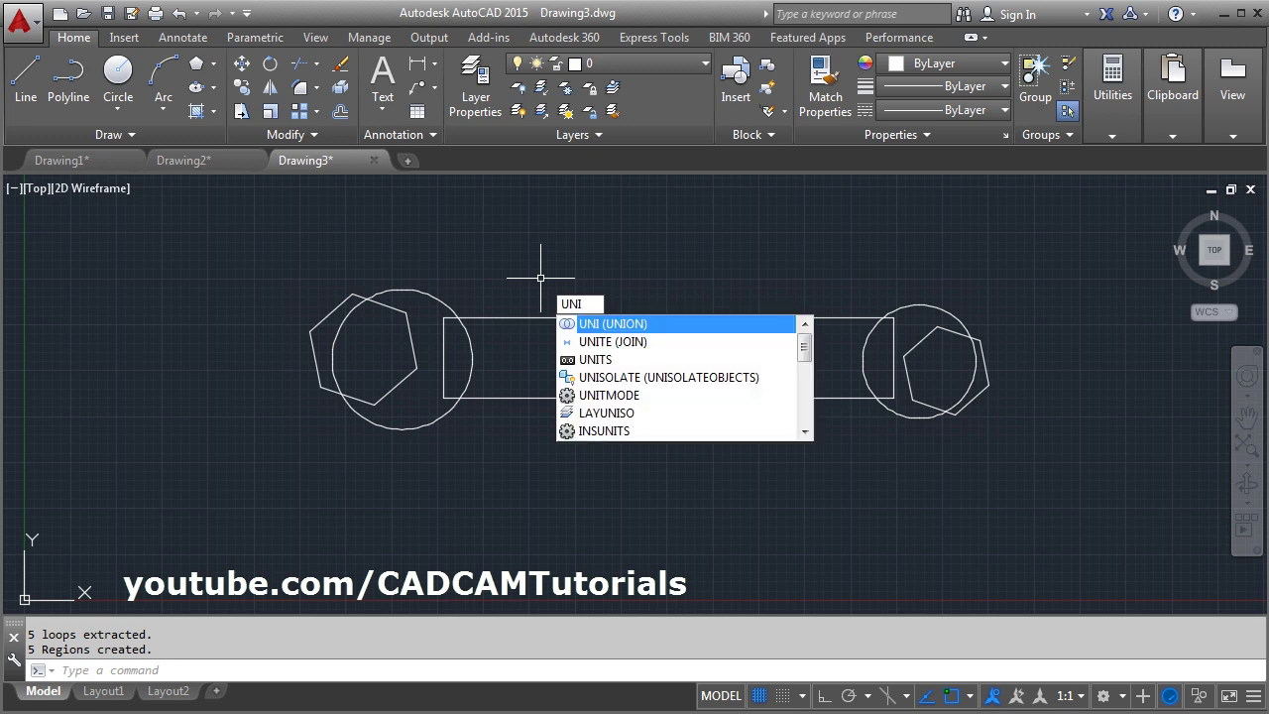
- Unite the rectangle region and the two circle regions into one body with Union
type("uni")
key("Return")
left_click(543, 277)
left_click(435, 442)
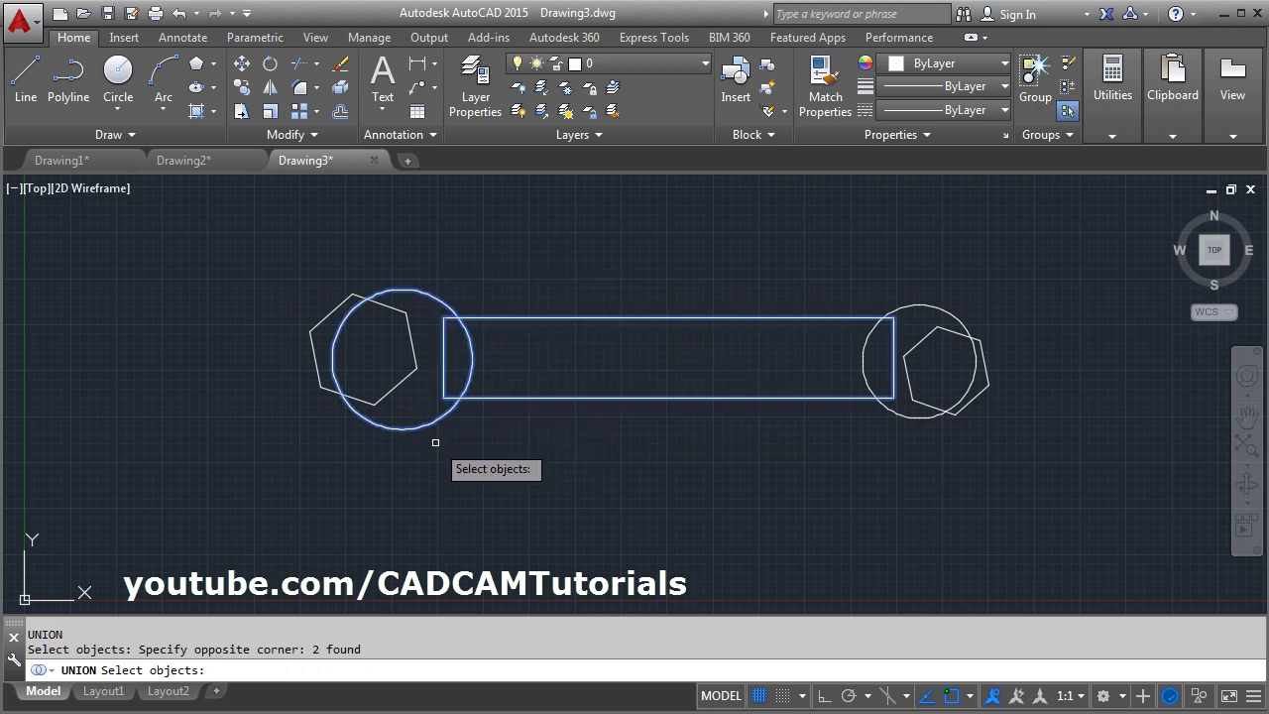
left_click(861, 357)
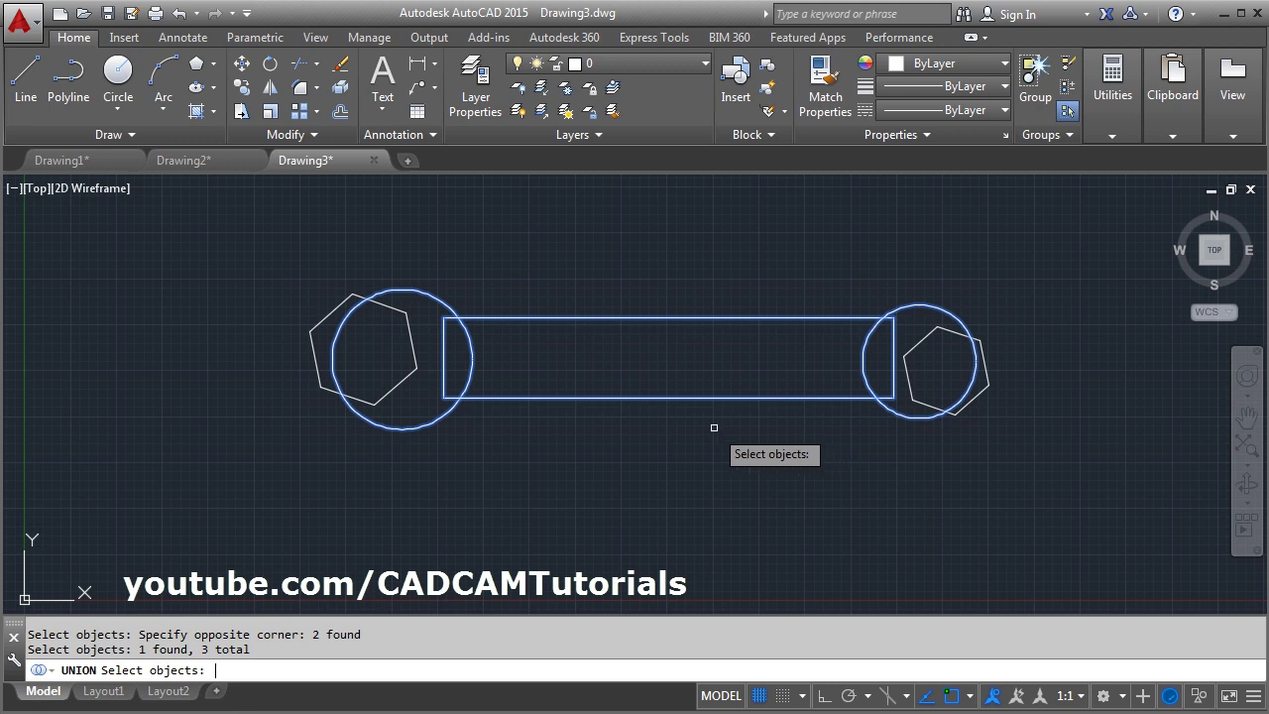
key("Return")
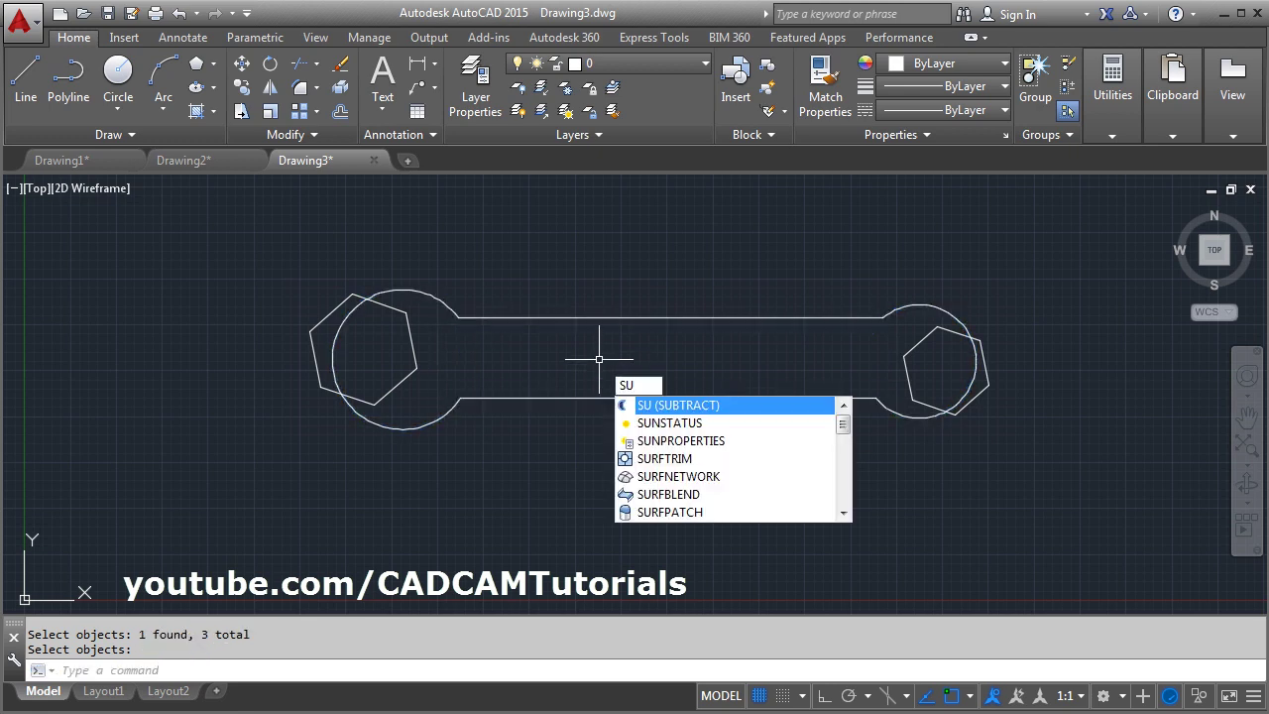
- Subtract both hexagon regions from the united body to form the open jaws of a wrench
key("Return")
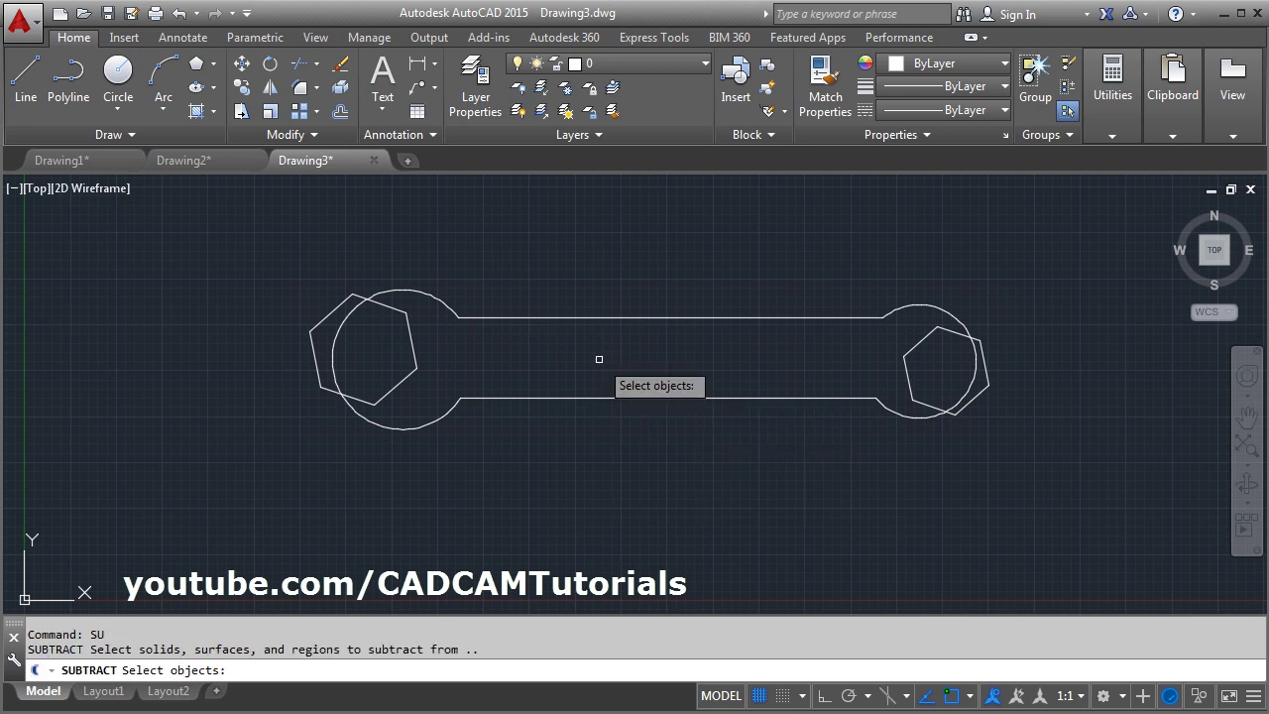
left_click(556, 399)
key("Return")
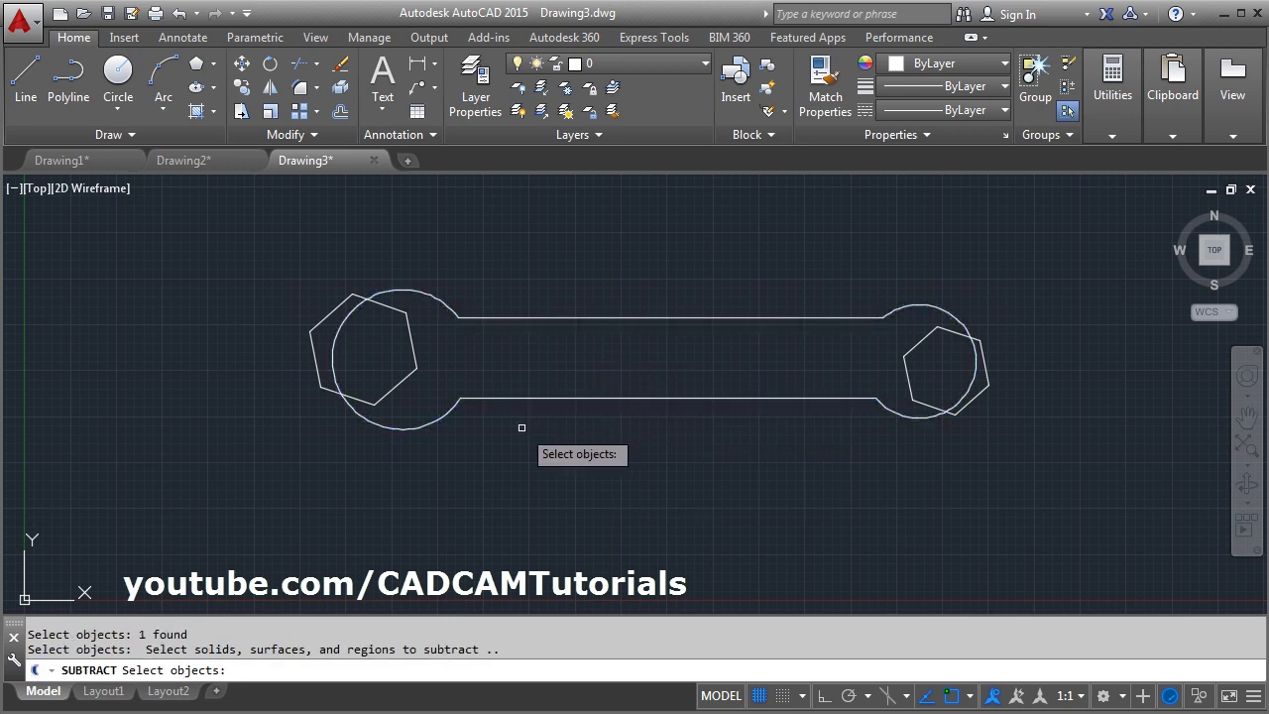
left_click(399, 382)
left_click(932, 405)
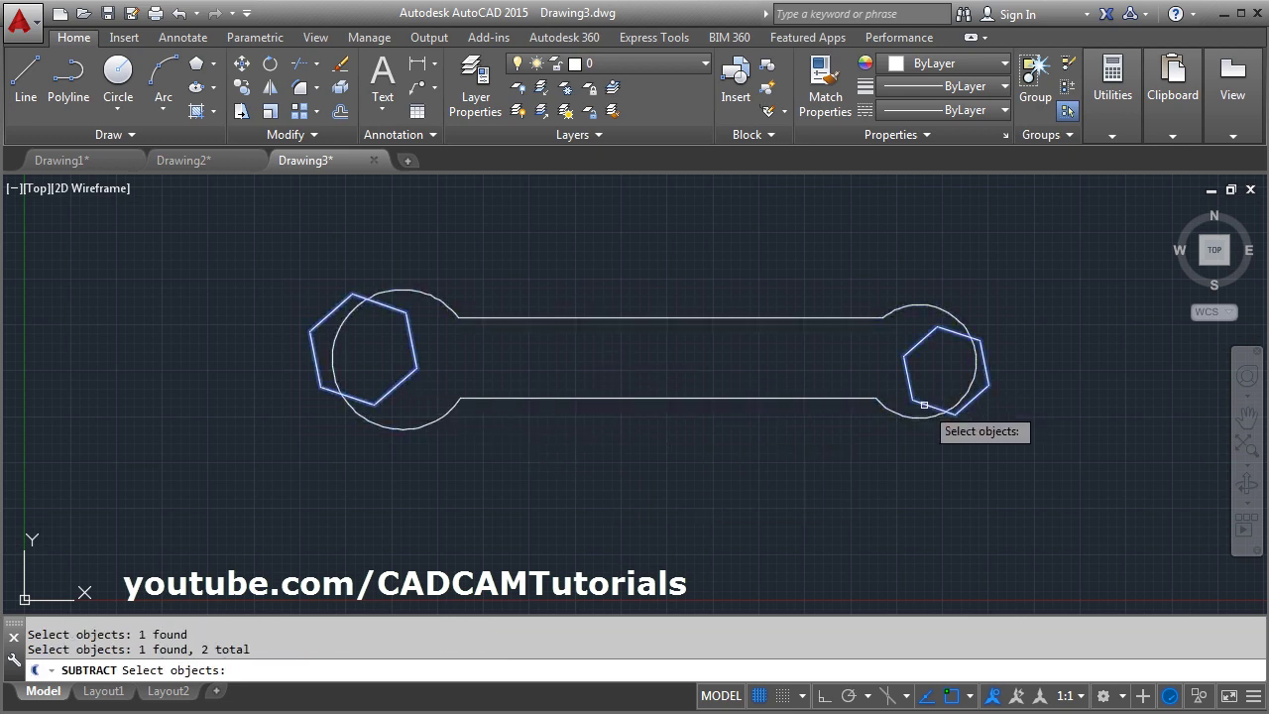
key("Return")
- Set the UCS icon to the Noorigin option so it is not displayed at the drawing origin
scroll(575, 339, "down", 2)
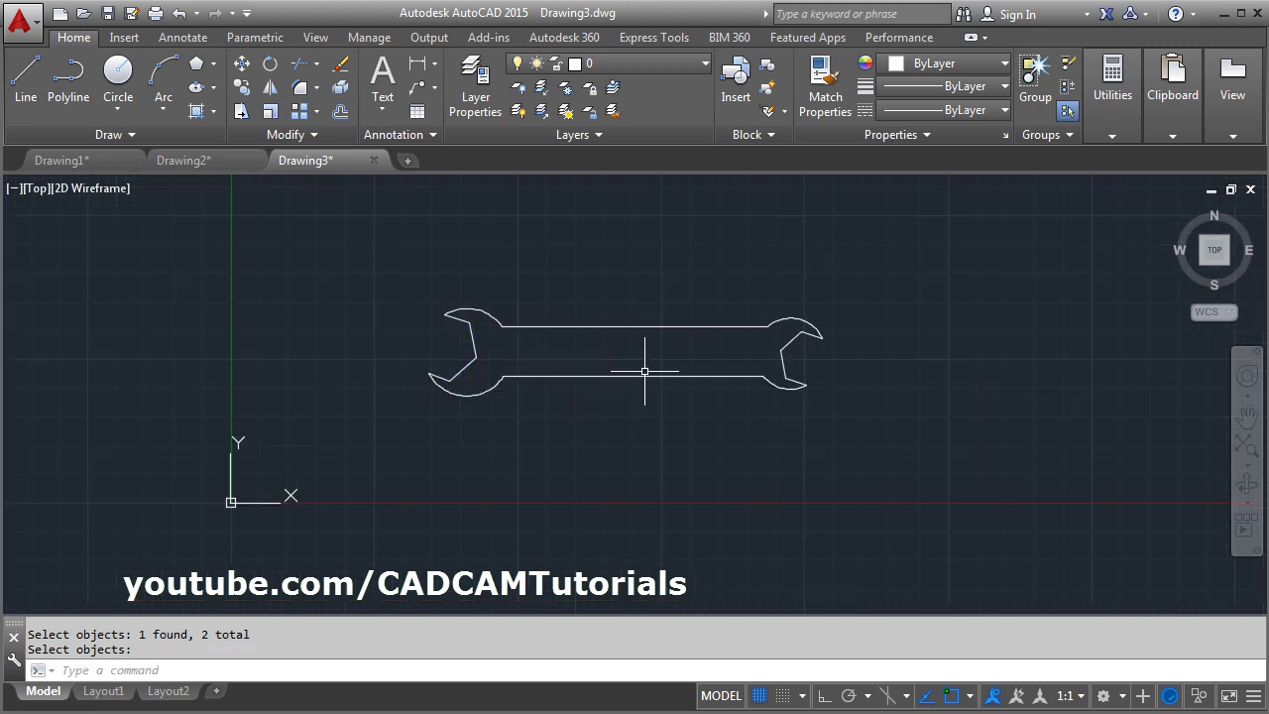
middle_click_drag(646, 368, 516, 334)
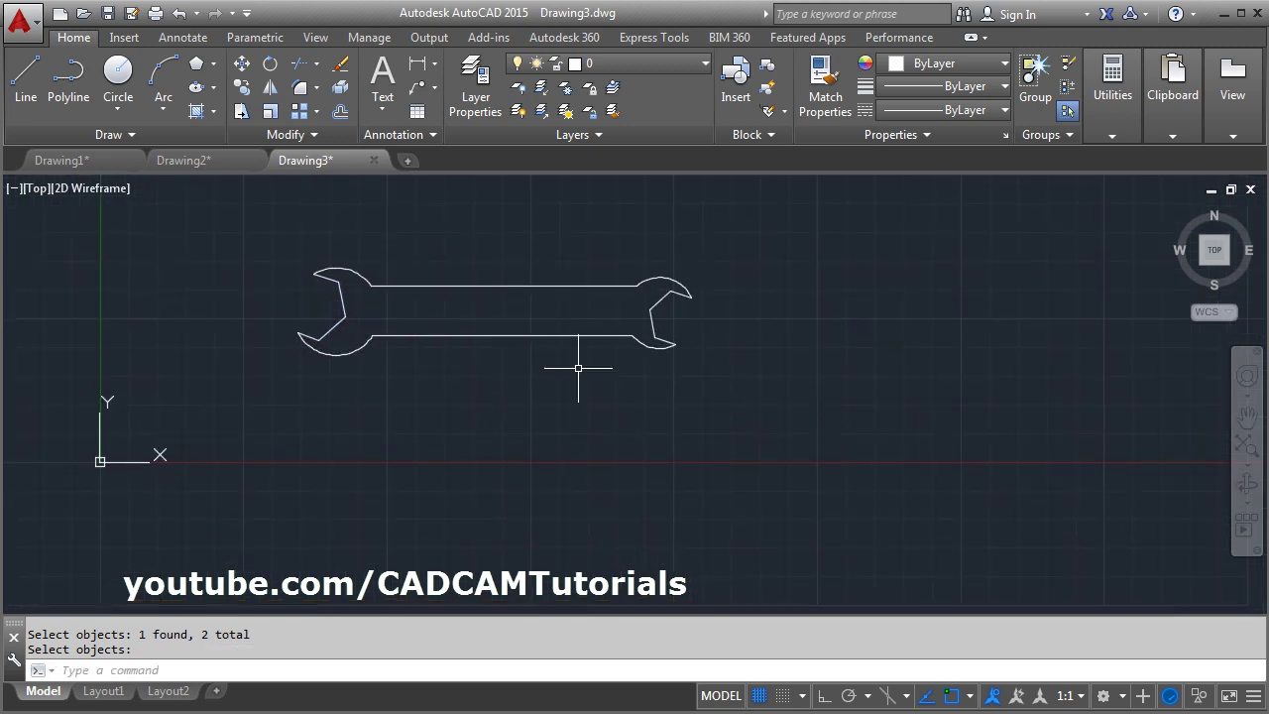
type("icon")
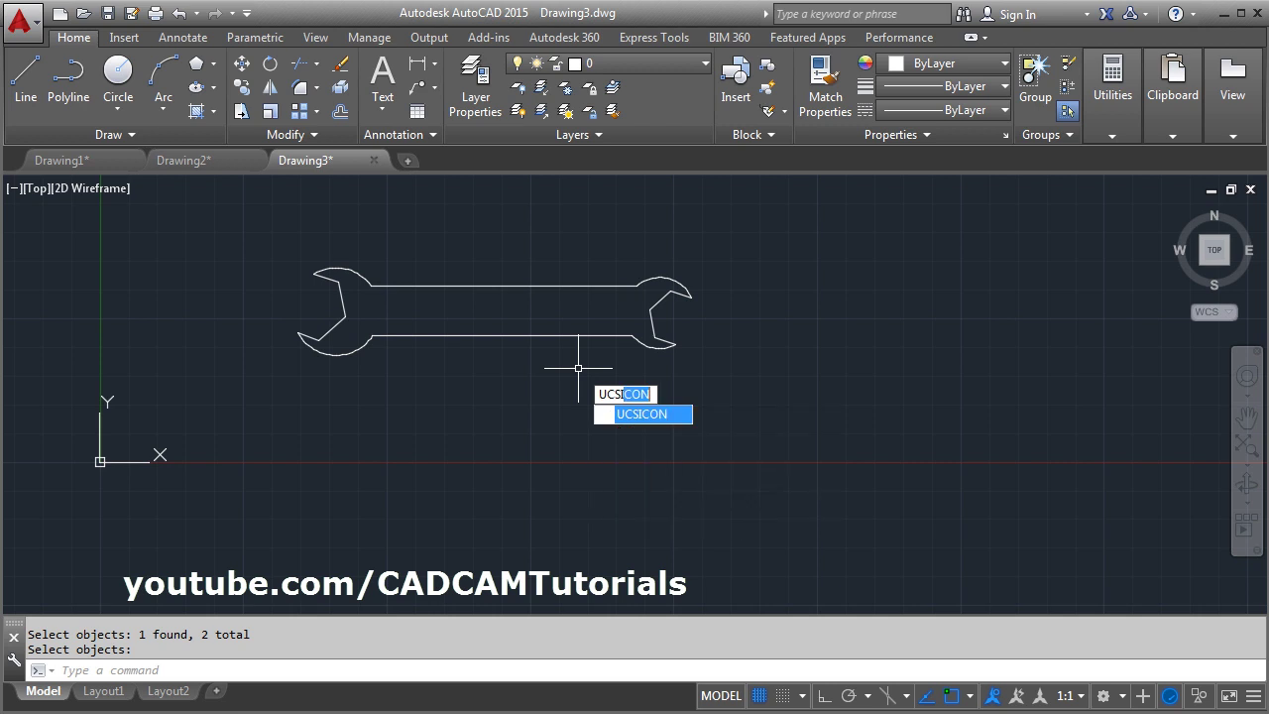
key("Return")
type("n")
key("Return")
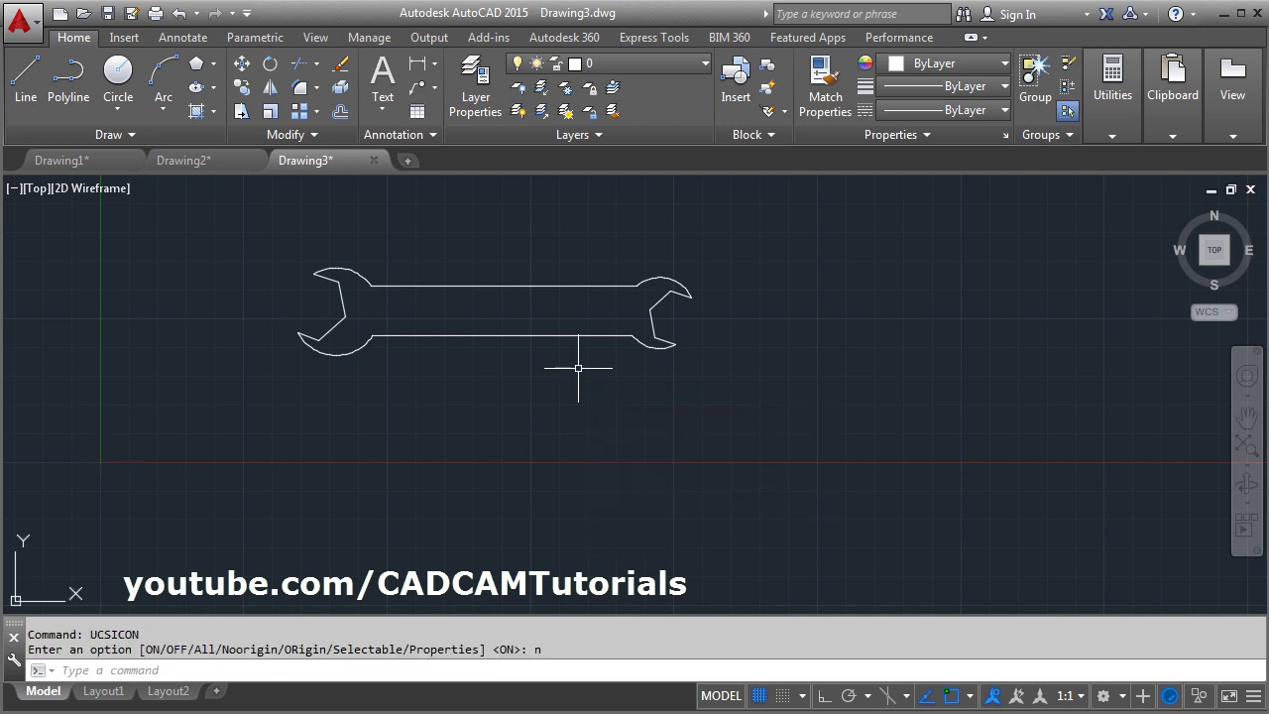
- Draw a circle of radius about 11 to the right of the wrench and a small circle centred on its left quadrant
middle_click_drag(569, 376, 456, 368)
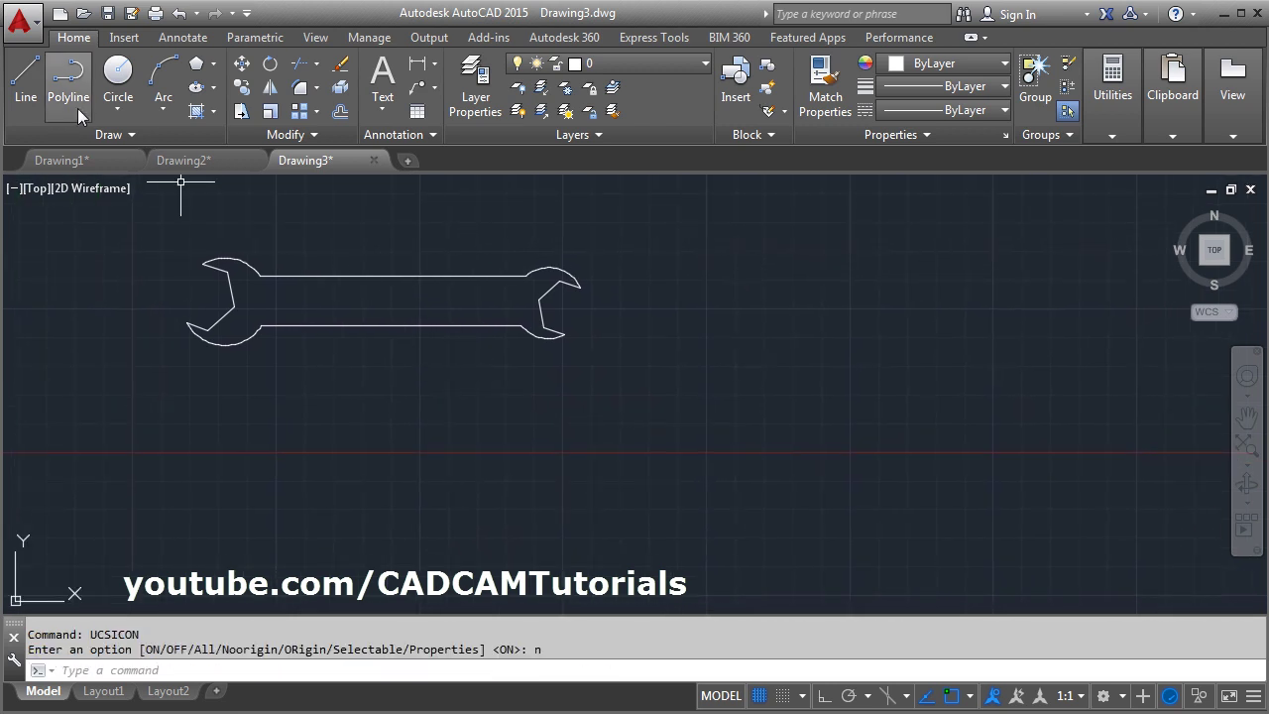
left_click(118, 77)
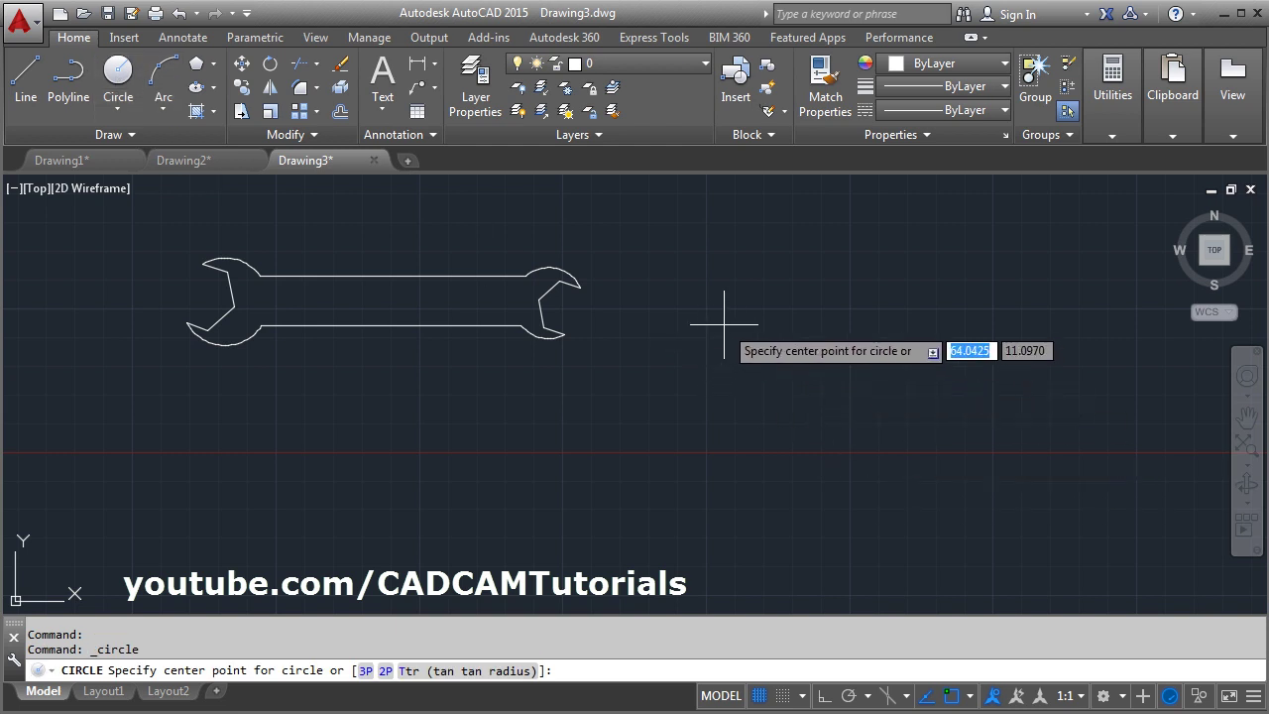
left_click(754, 354)
left_click(835, 451)
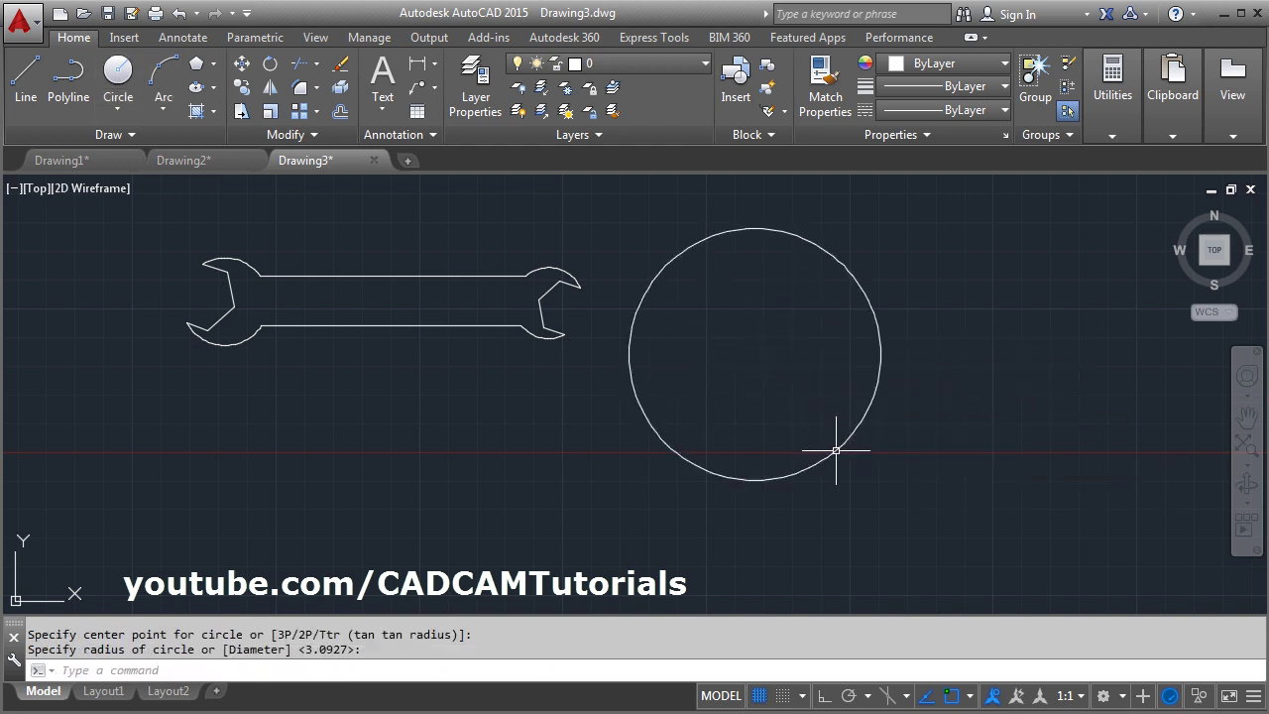
key("Return")
left_click(628, 354)
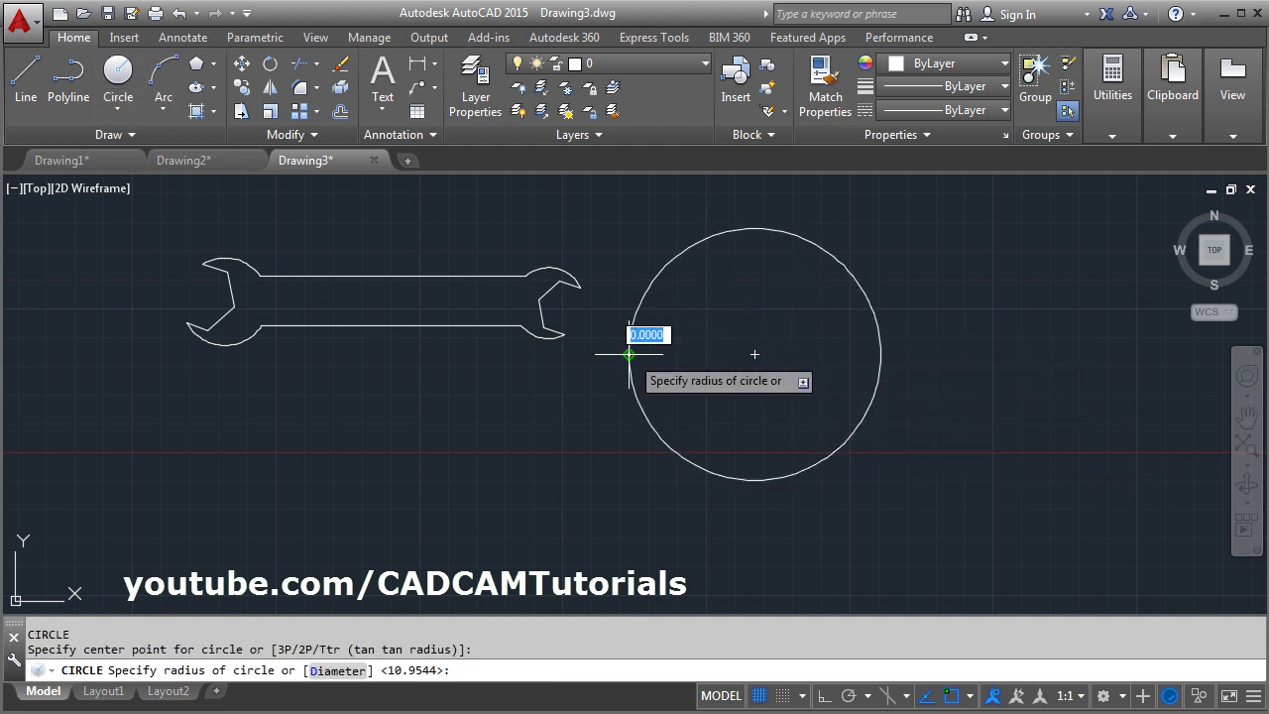
left_click(646, 354)
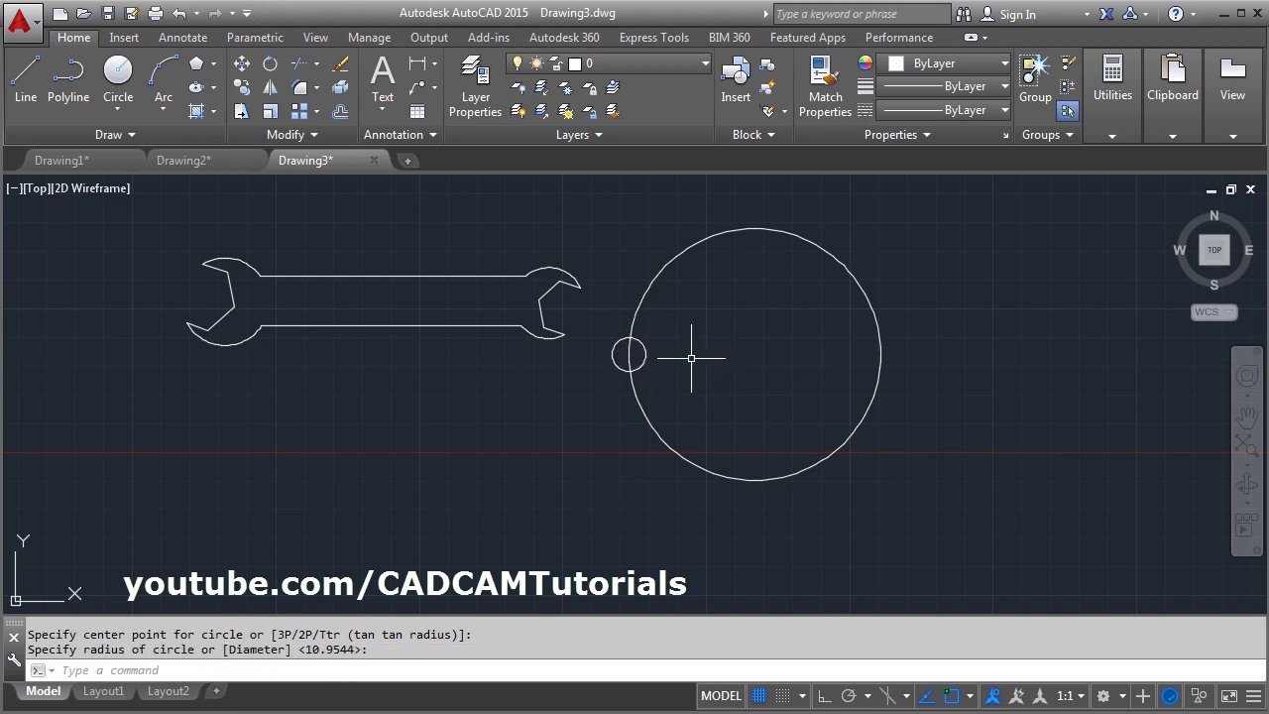
- Create a polar array of the small circle around the large circle's centre with 12 items
key("Return")
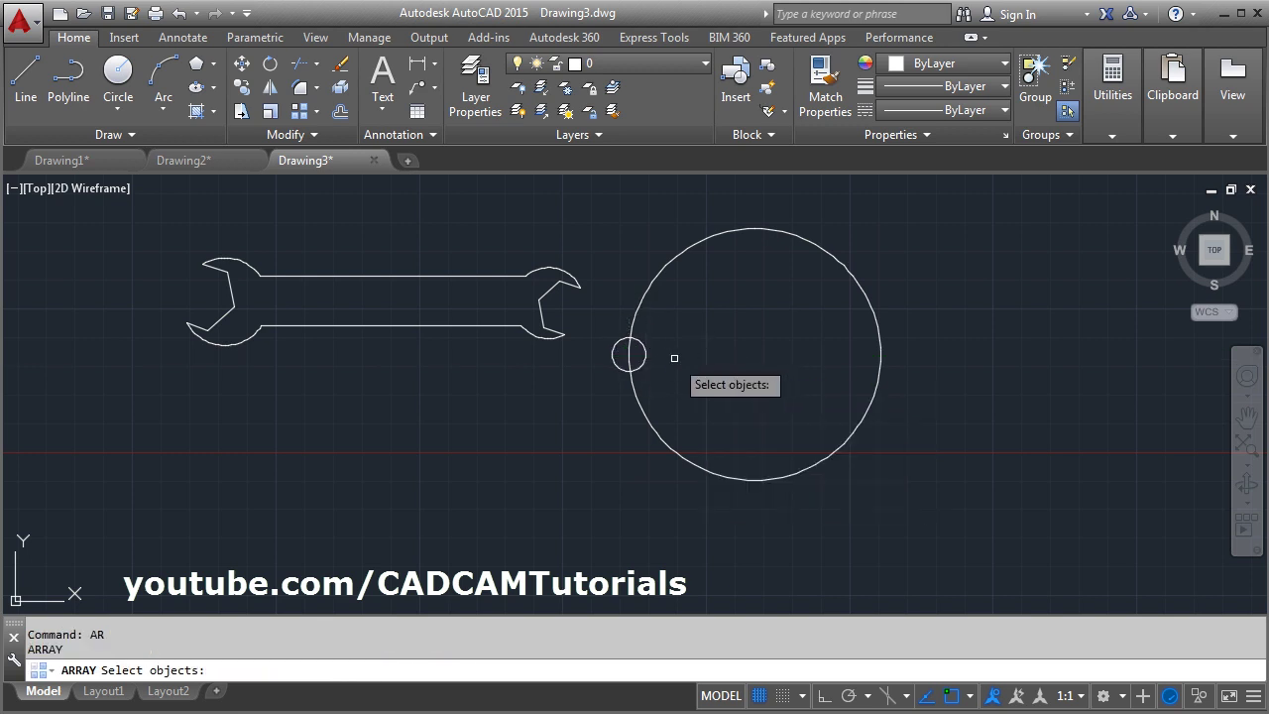
left_click(645, 356)
key("Return")
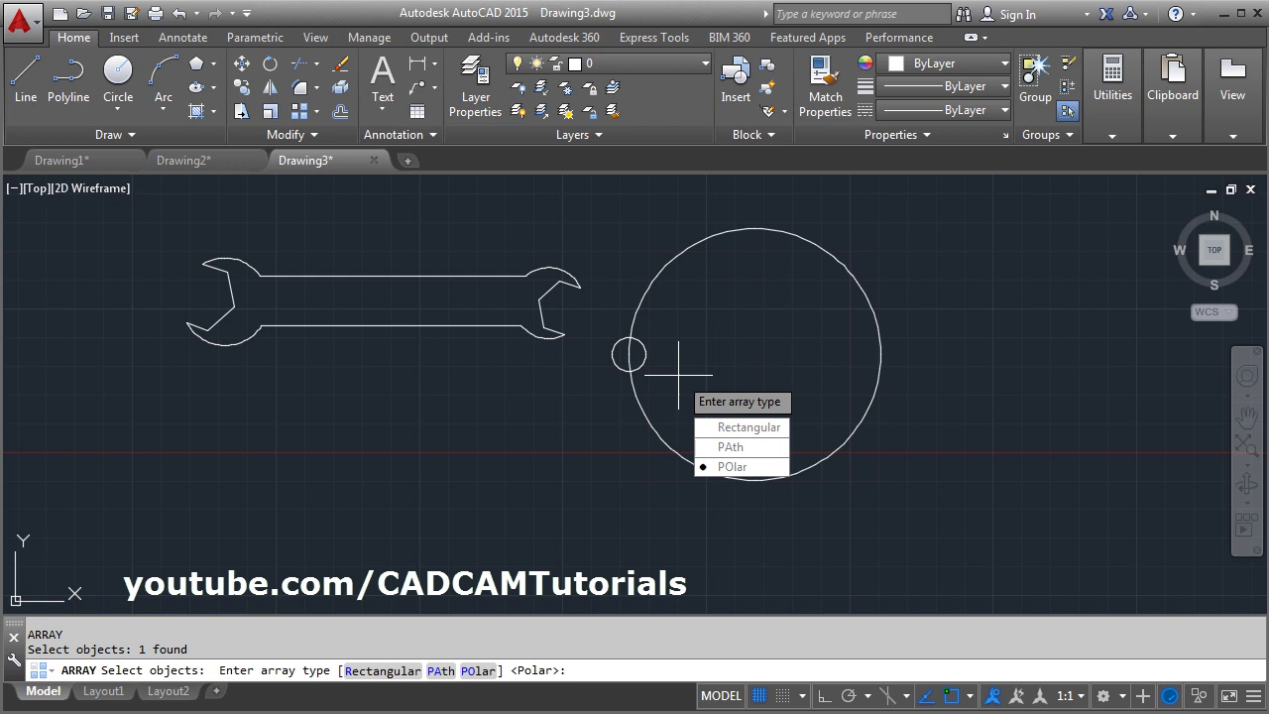
left_click(732, 466)
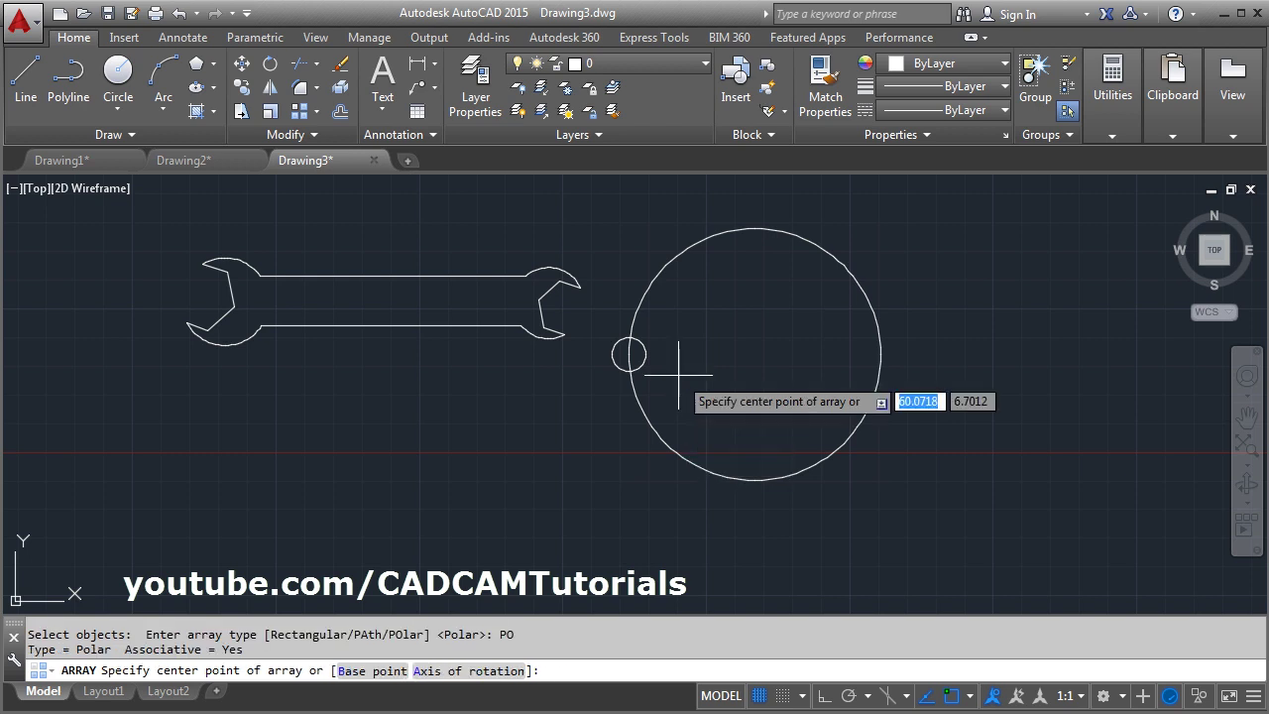
left_click(754, 354)
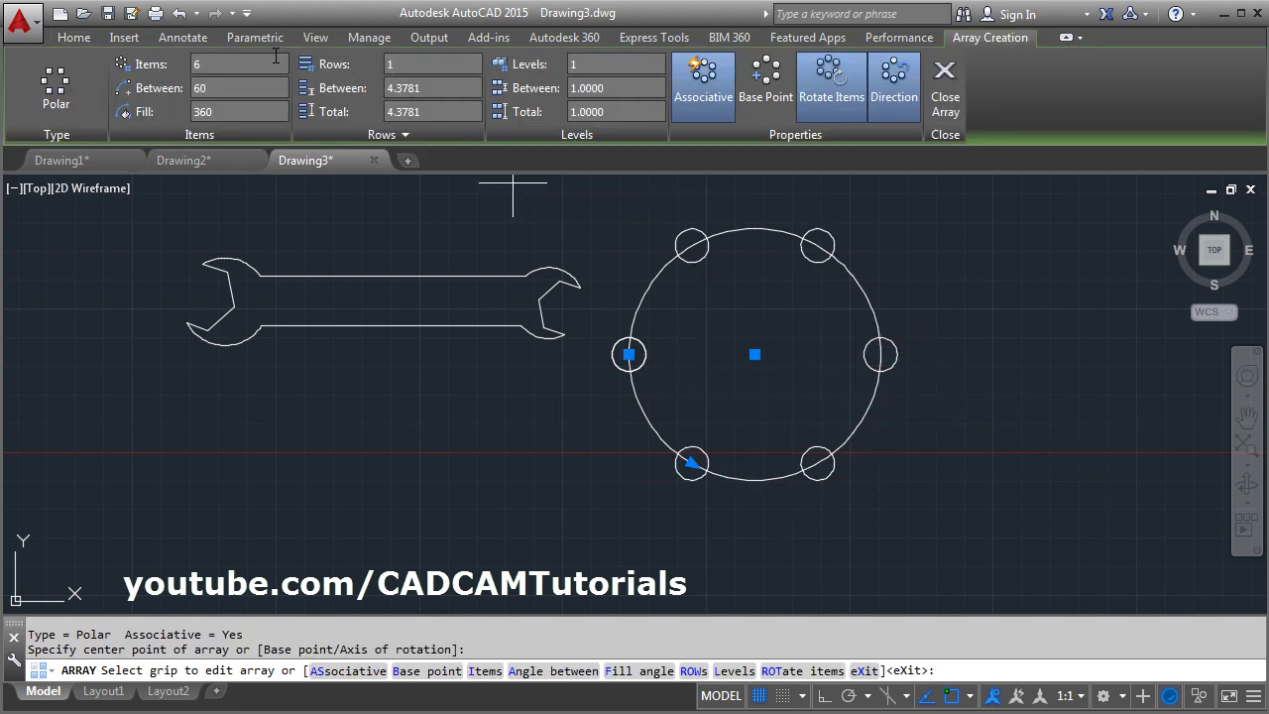
left_click(198, 64)
type("12")
key("Return")
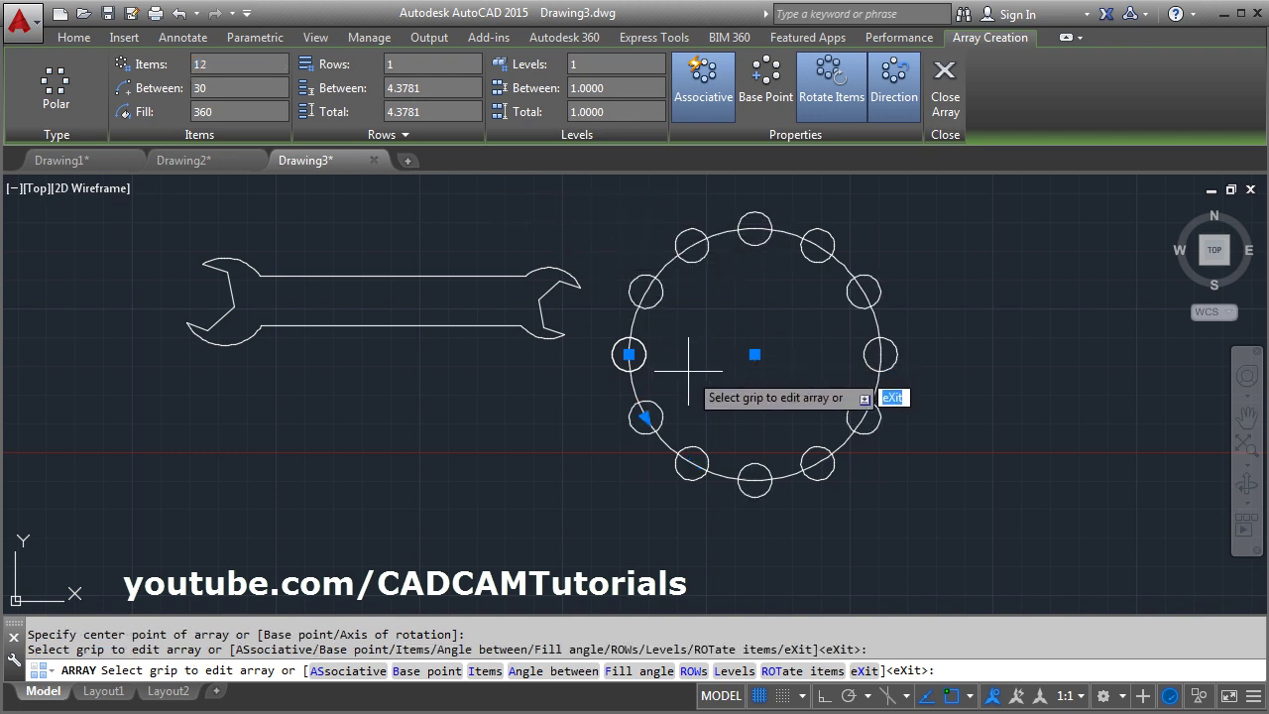
- Change the polar array of small circles around the large circle to 18 items
key("Escape")
middle_click_drag(694, 360, 603, 408)
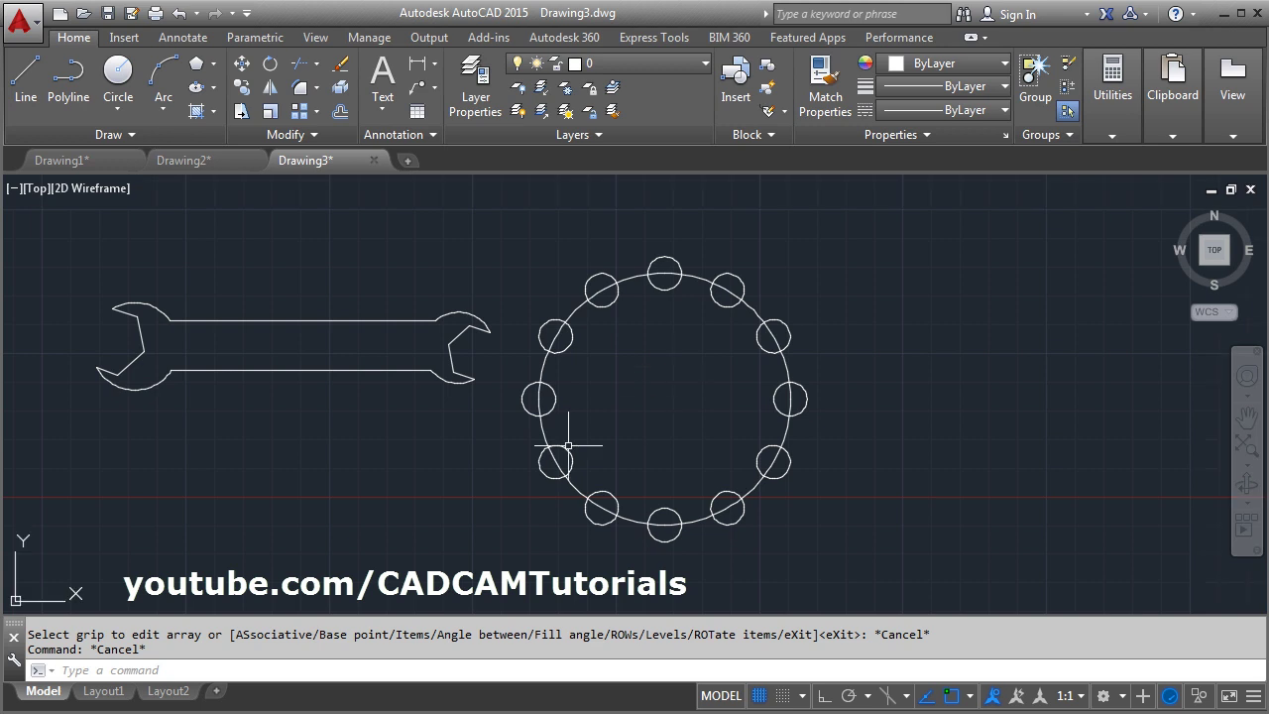
left_click(538, 398)
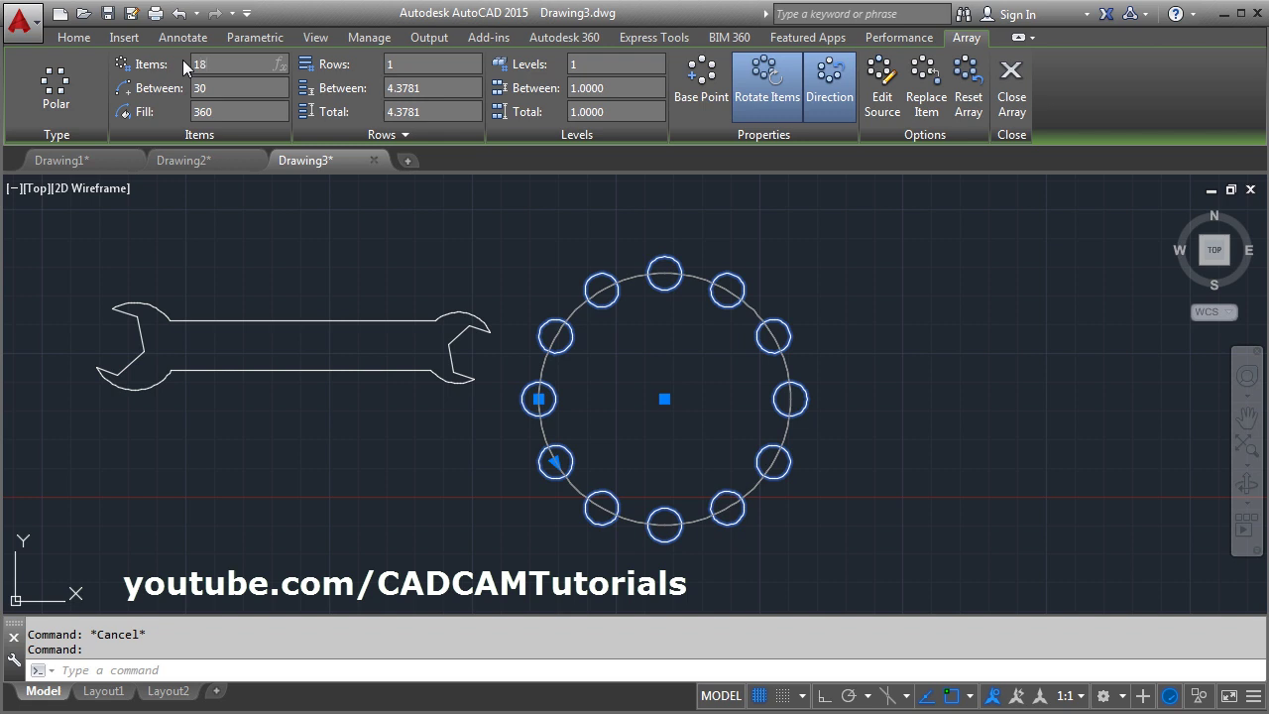
type("18")
key("Return")
key("Escape")
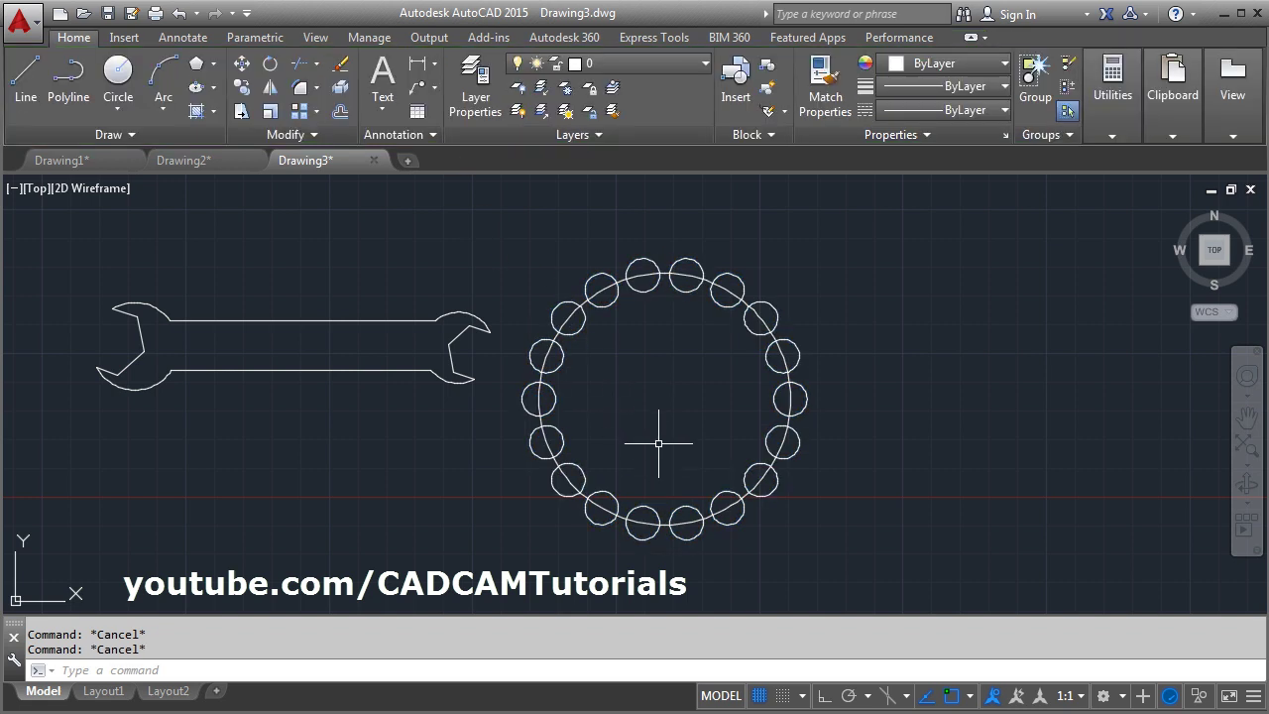
- Convert the large circle into a region with the Region command, selecting it together with the array of small circles
middle_click_drag(658, 443, 643, 437)
left_click(135, 136)
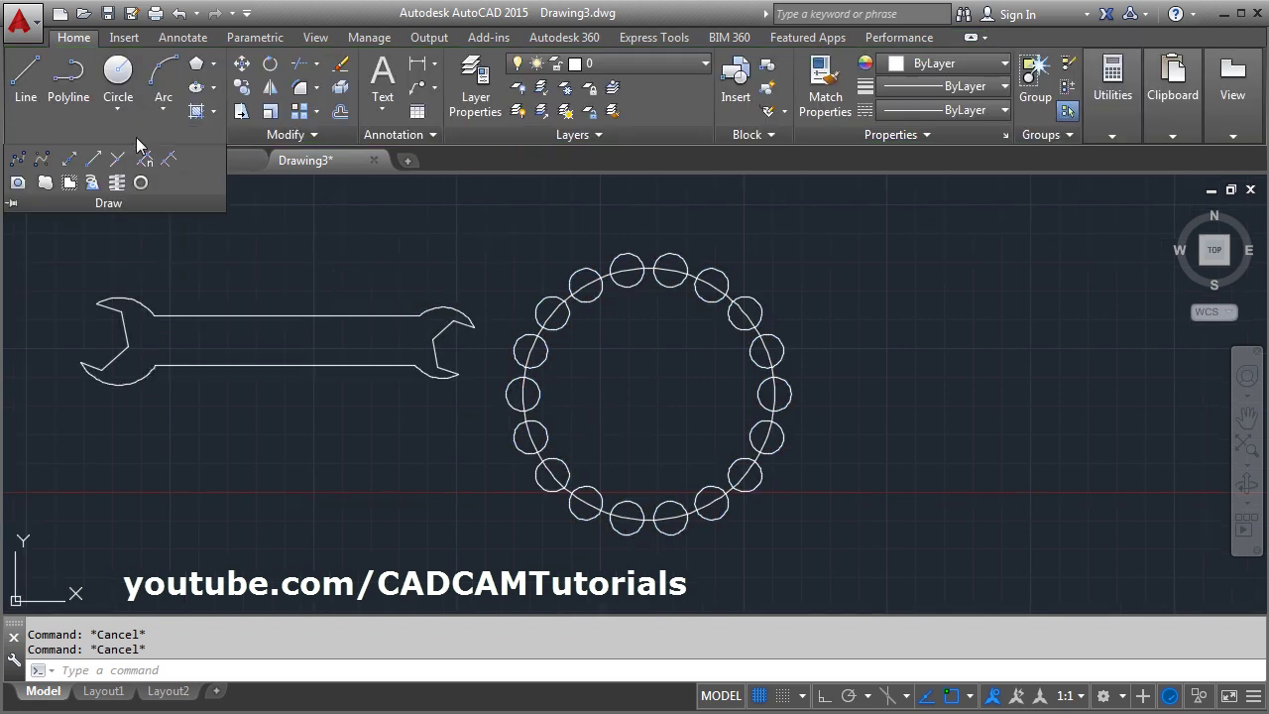
left_click(19, 183)
left_click(862, 217)
left_click(512, 542)
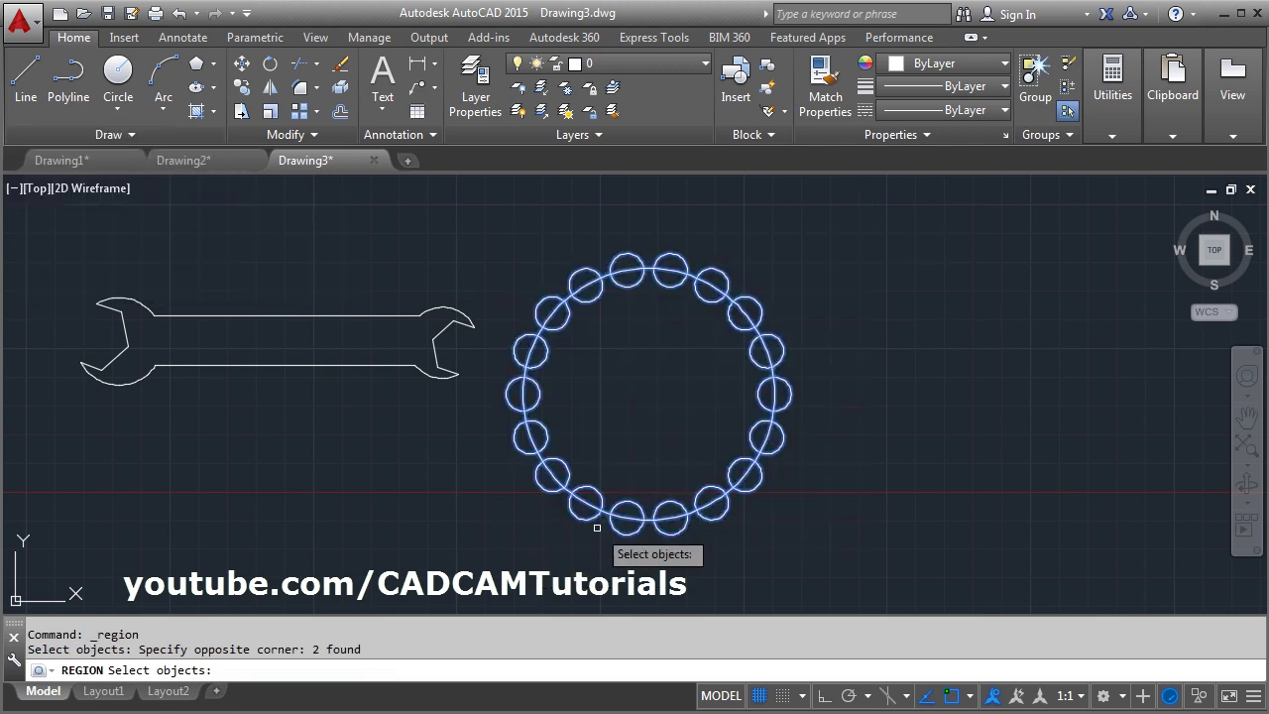
key("Return")
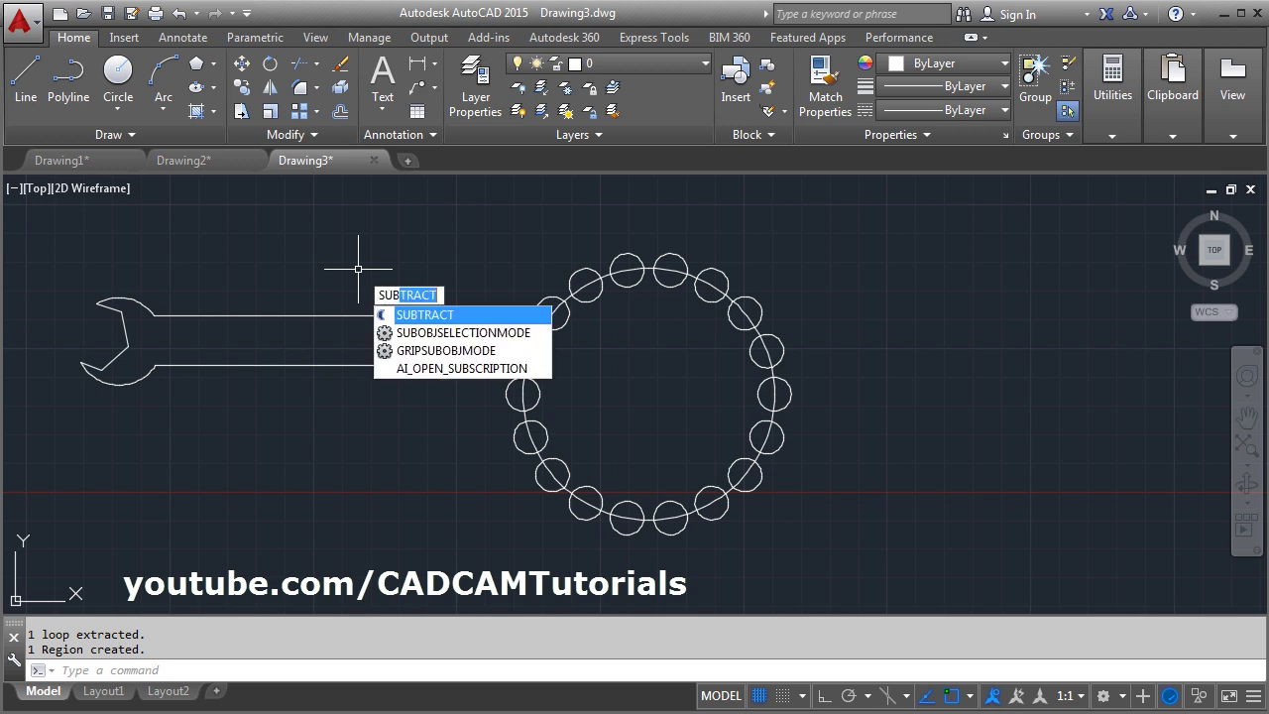
- Try to subtract the array of small circles from the large circle region
key("Return")
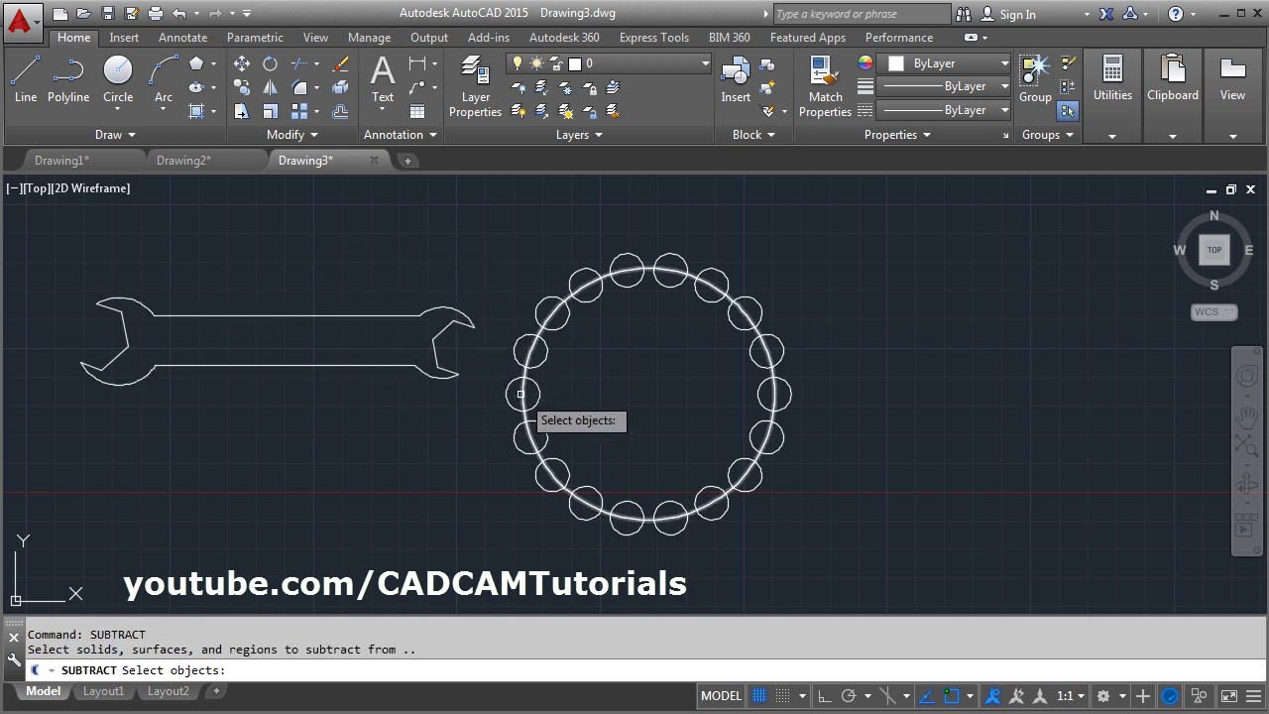
left_click(531, 352)
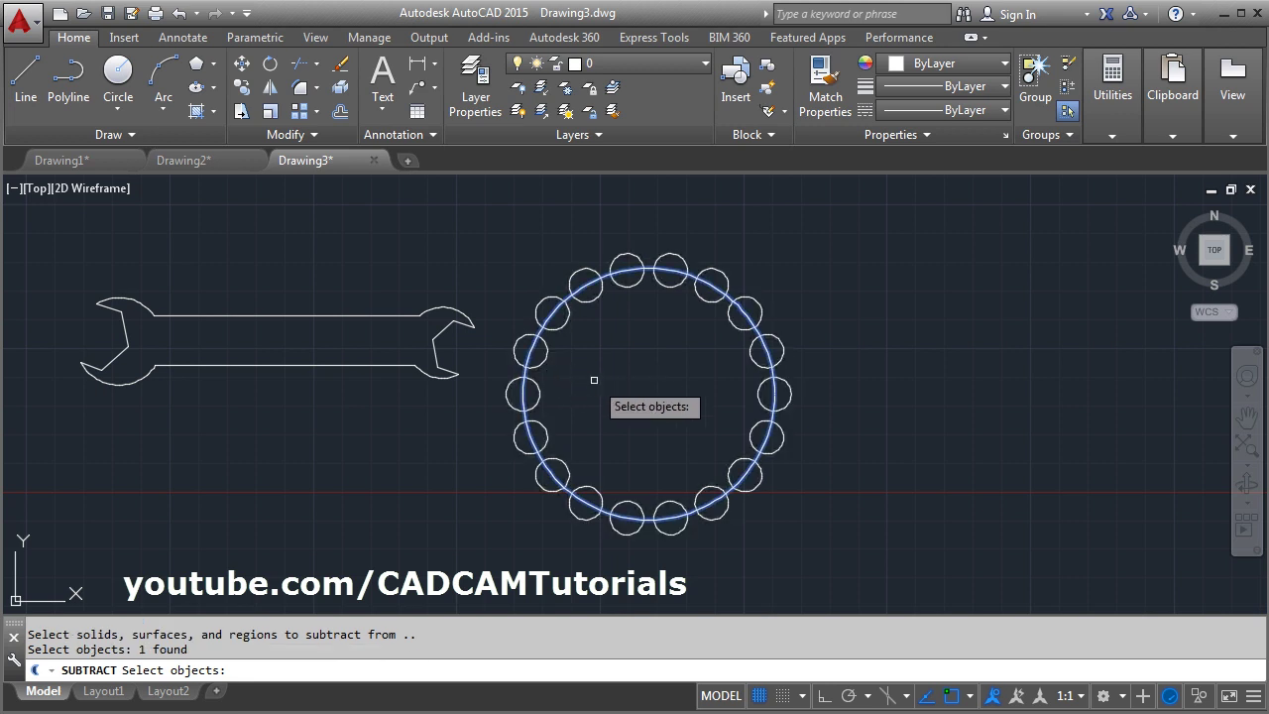
key("Return")
left_click(495, 214)
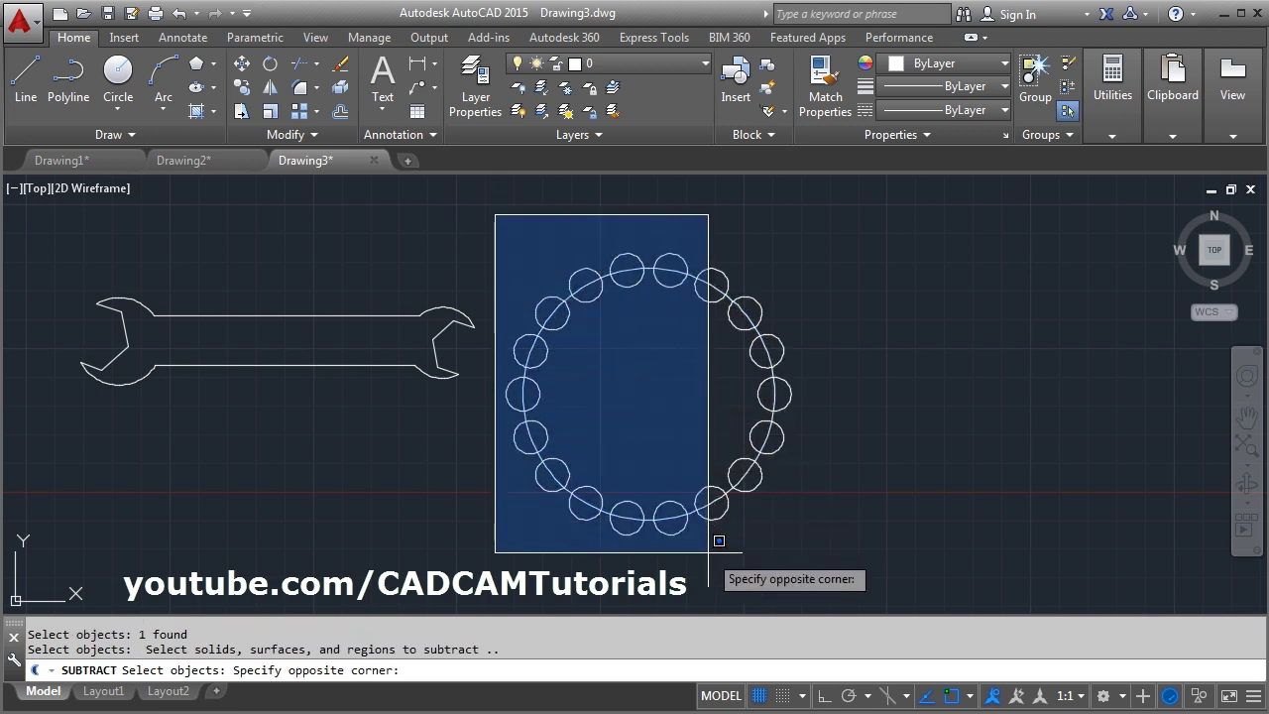
left_click(746, 575)
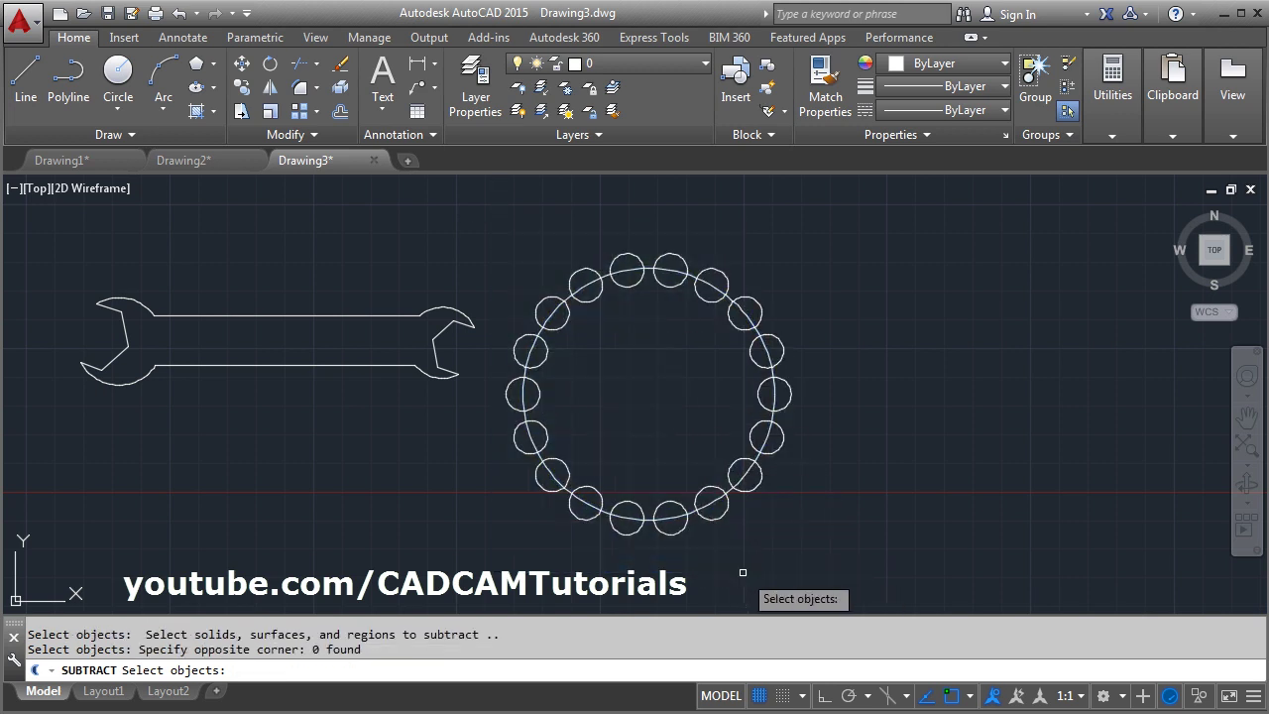
left_click(625, 288)
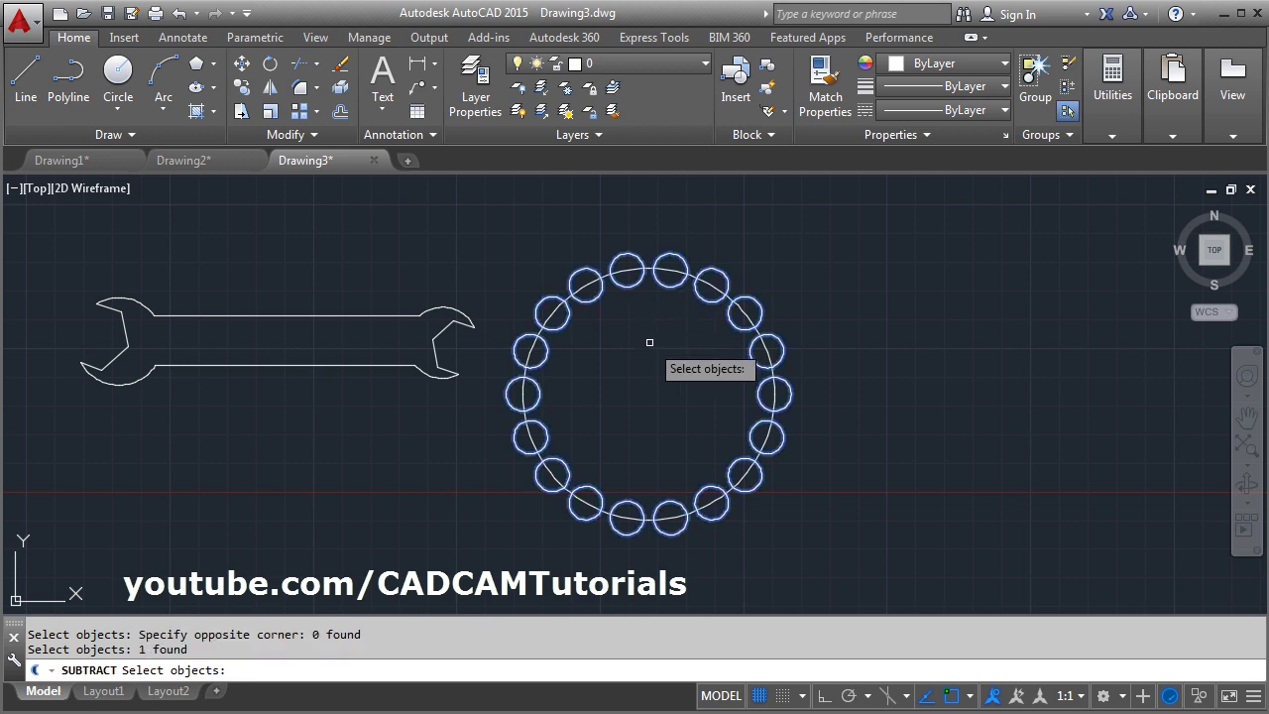
key("Return")
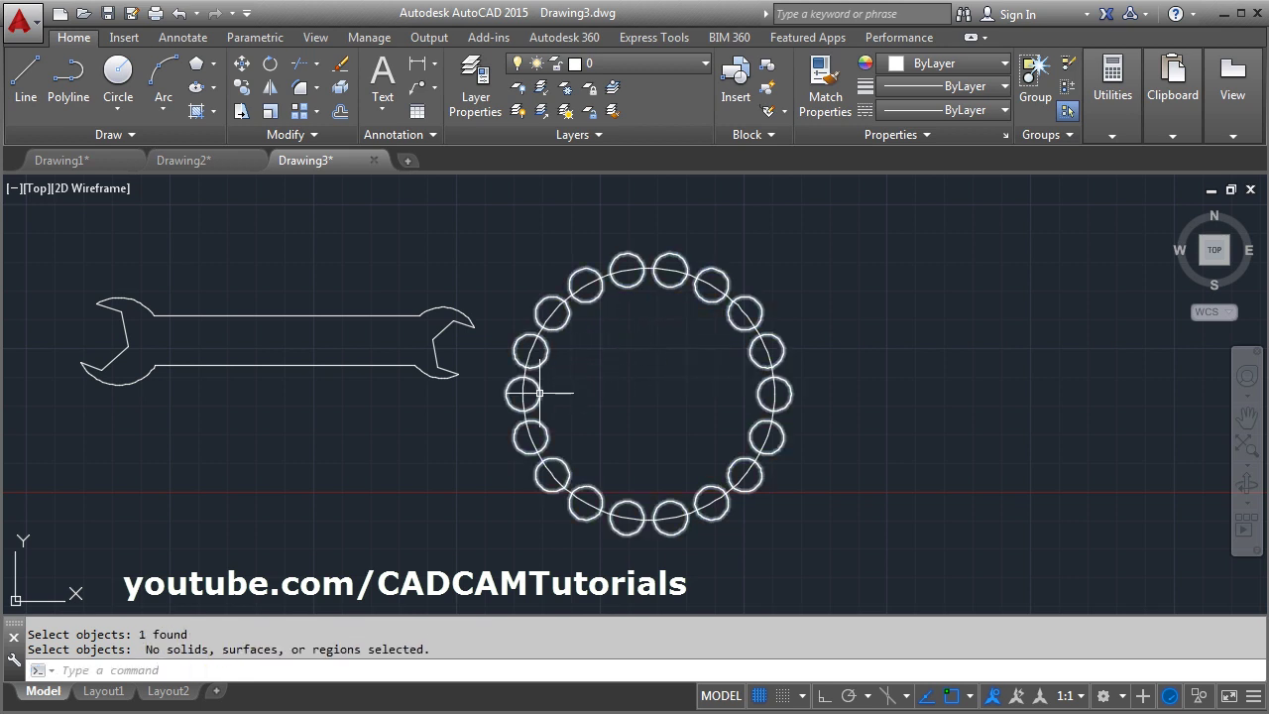
- Explode the polar array into separate small circles
left_click(338, 91)
left_click(530, 434)
key("Return")
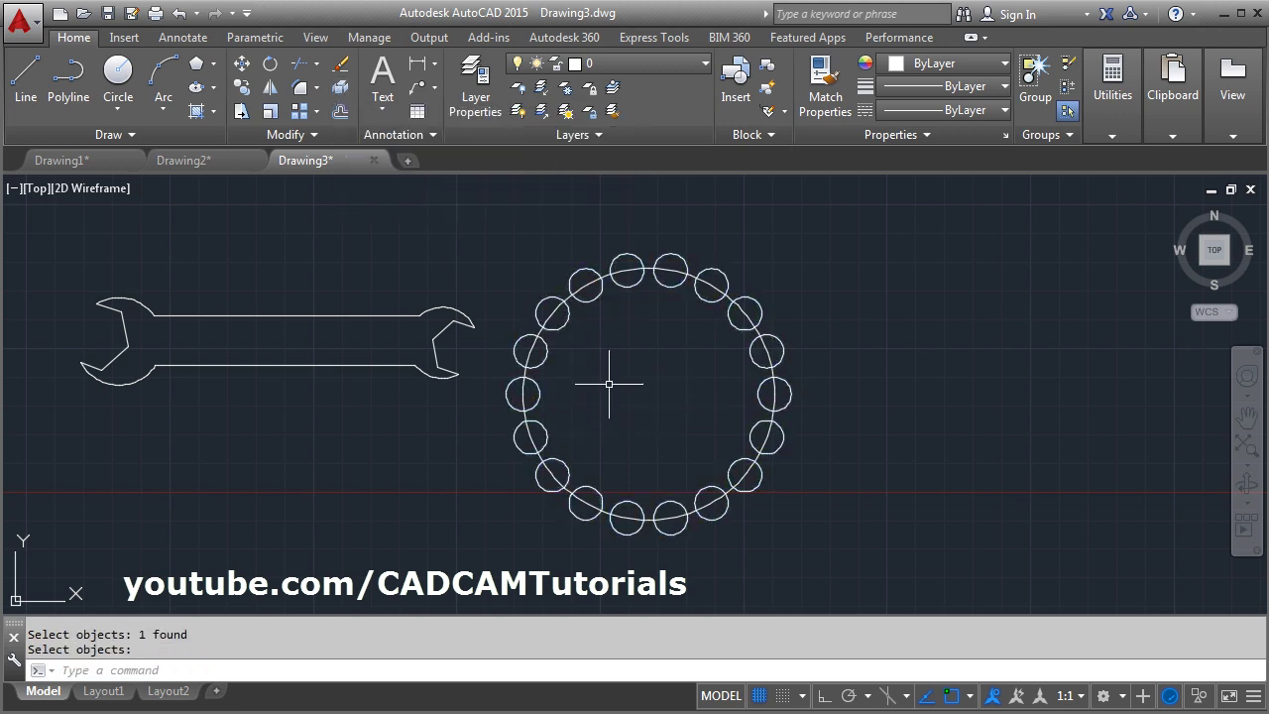
- Convert all 18 small circles around the large circle into regions
left_click(92, 135)
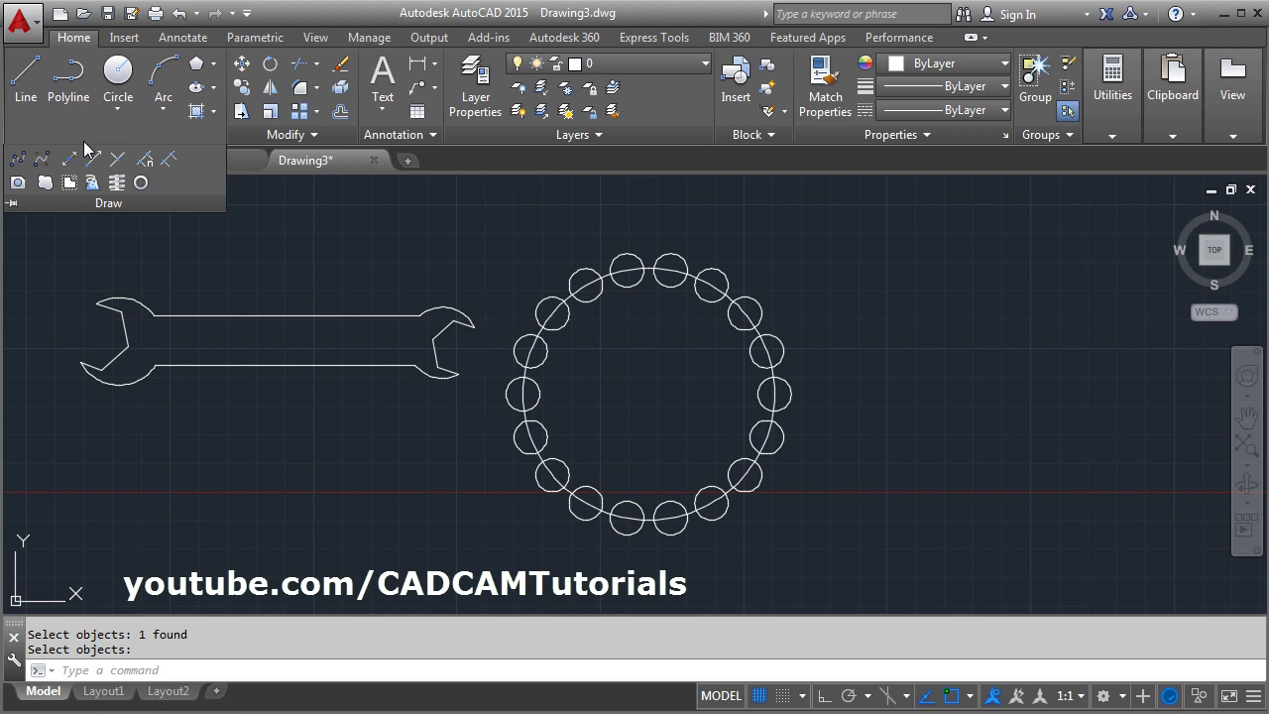
left_click(44, 182)
left_click(505, 229)
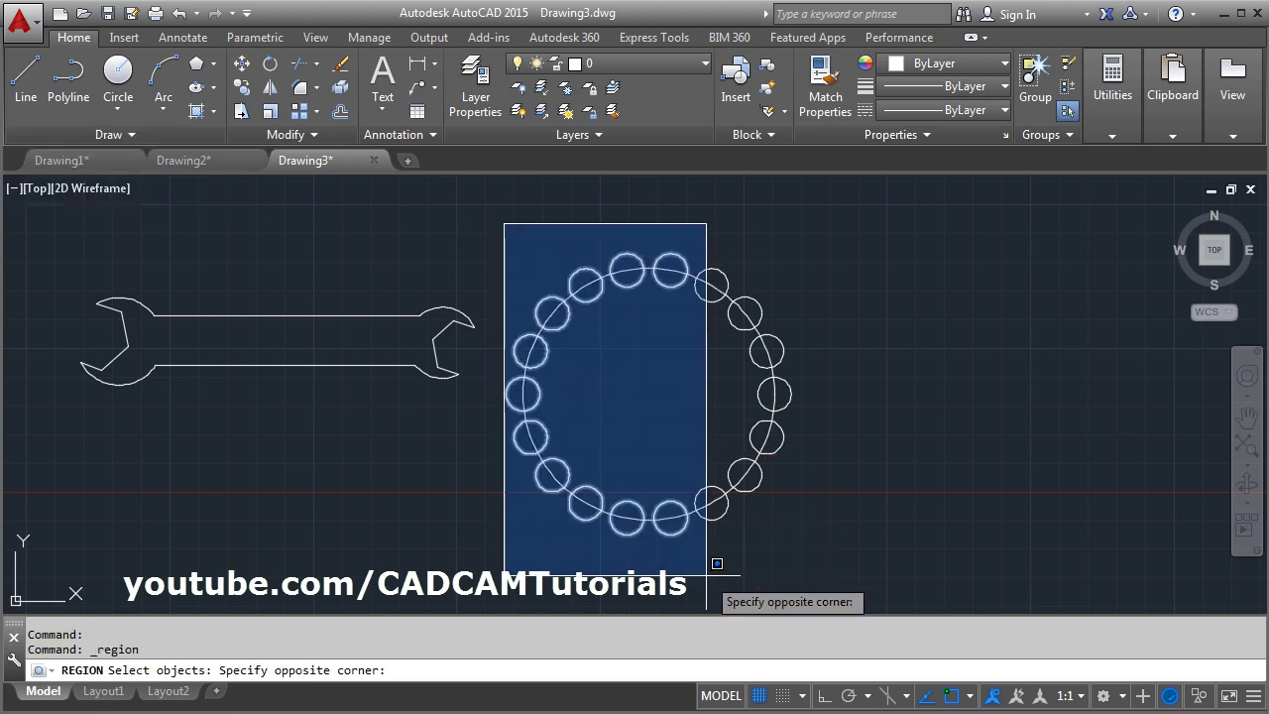
left_click(703, 601)
left_click(657, 218)
left_click(873, 567)
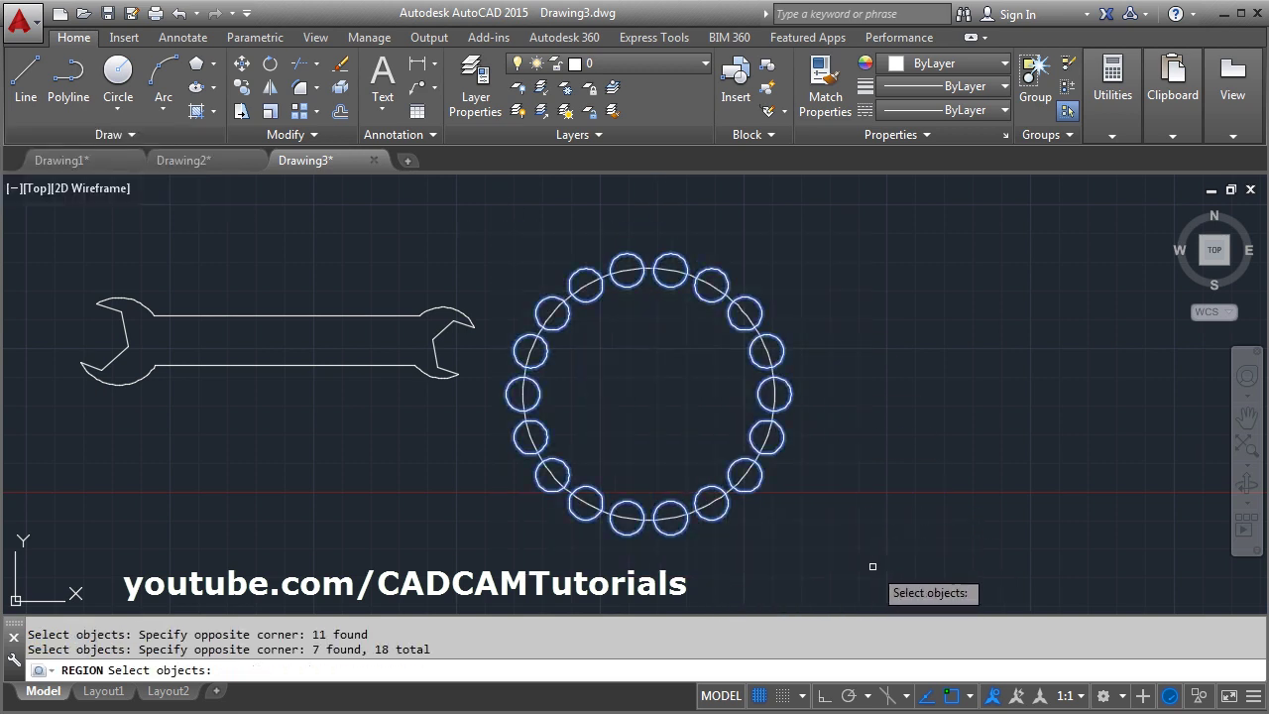
key("Return")
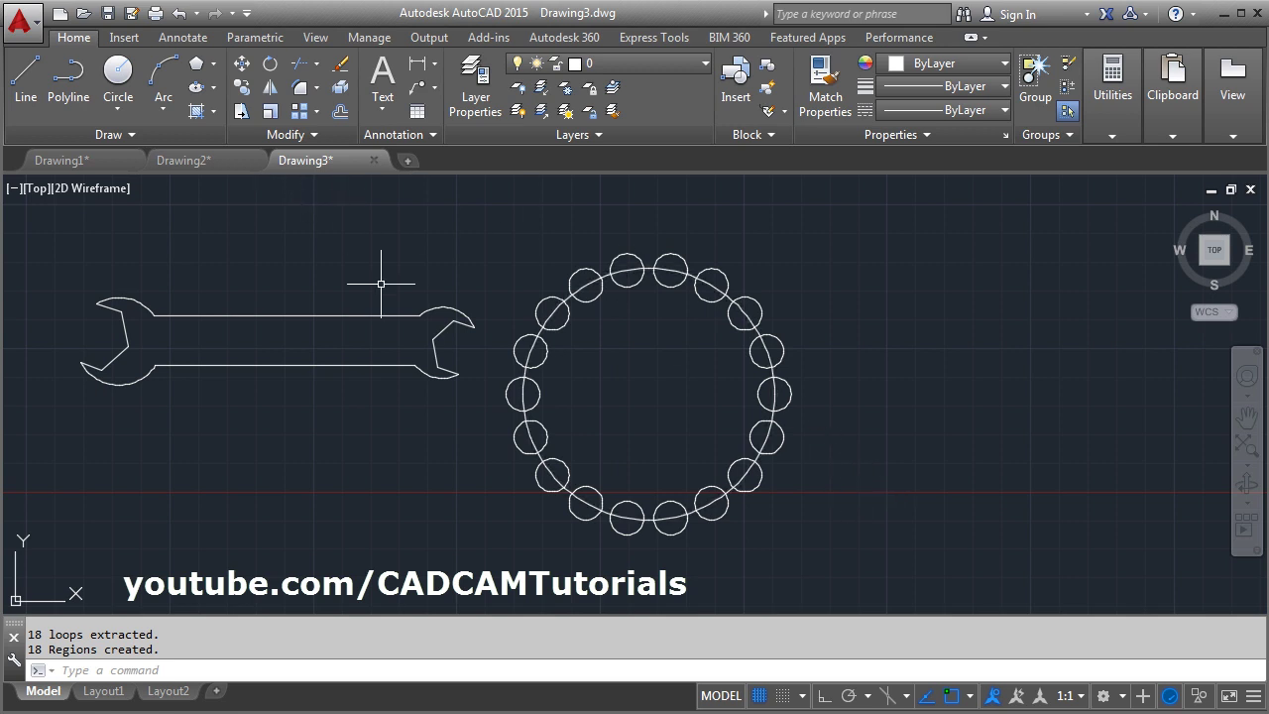
- Subtract the 18 small circle regions from the large circle region to form a toothed wheel outline
type("sub")
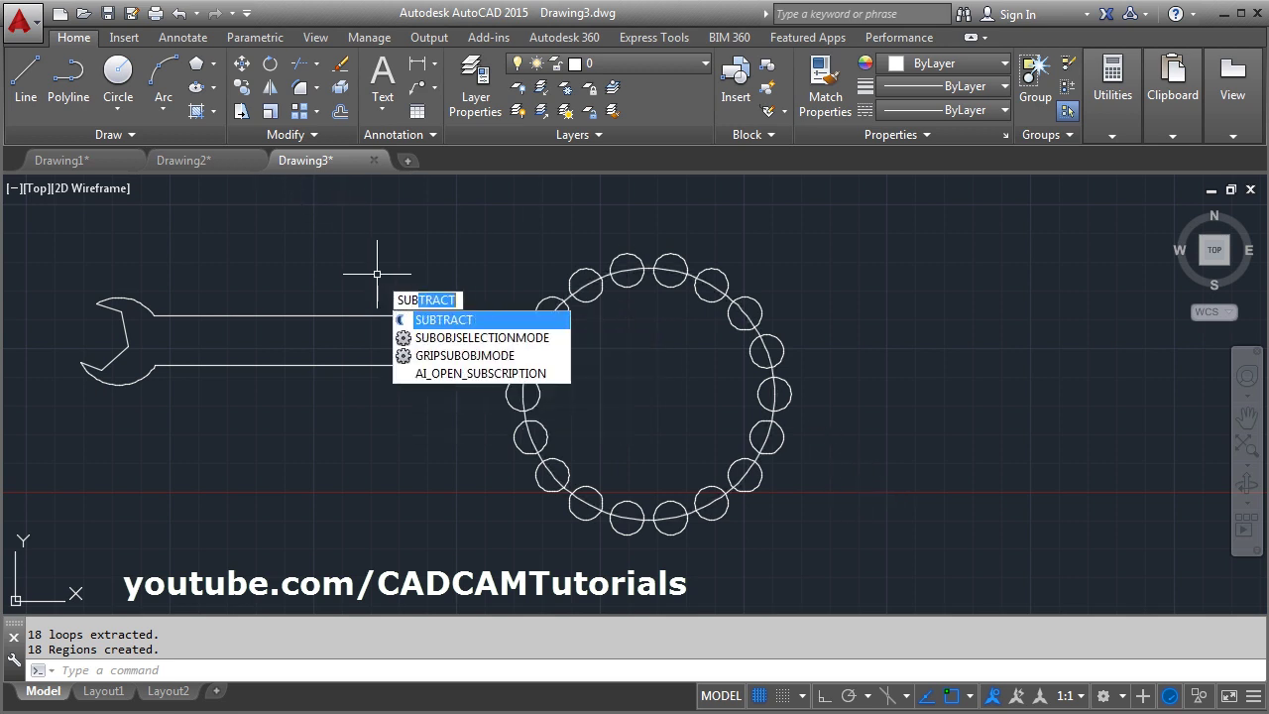
key("Return")
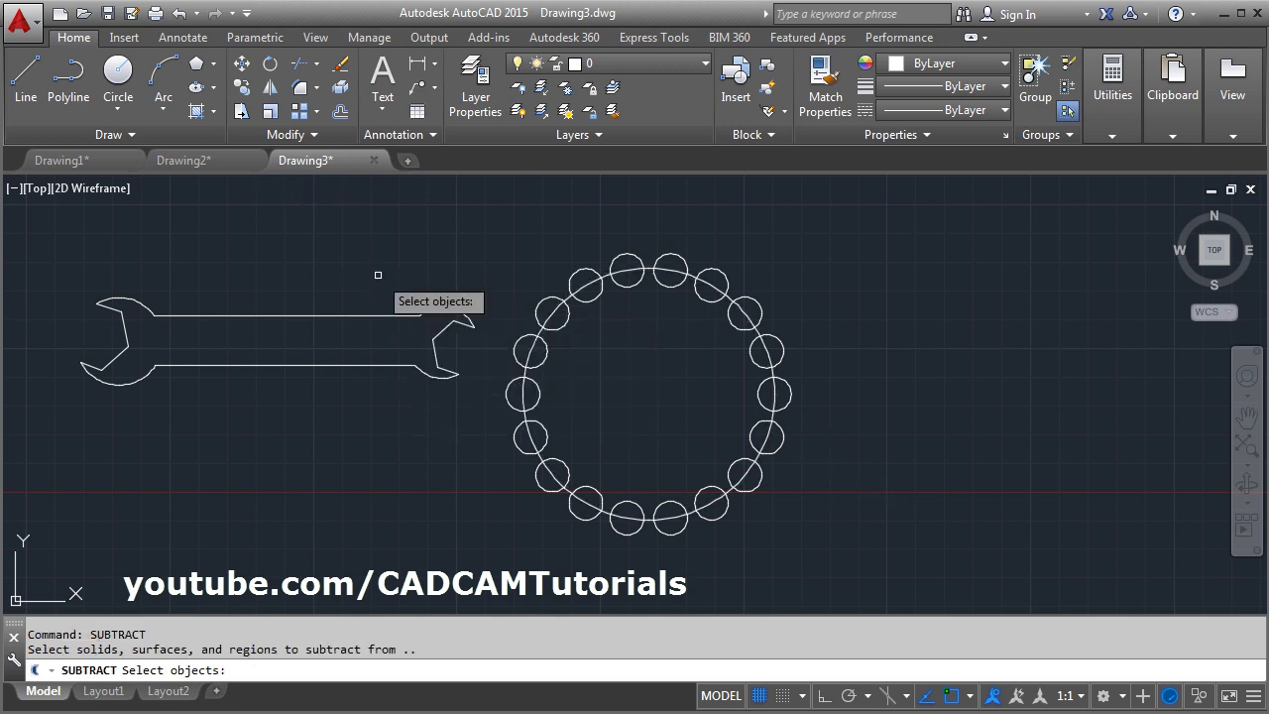
left_click(526, 396)
key("Return")
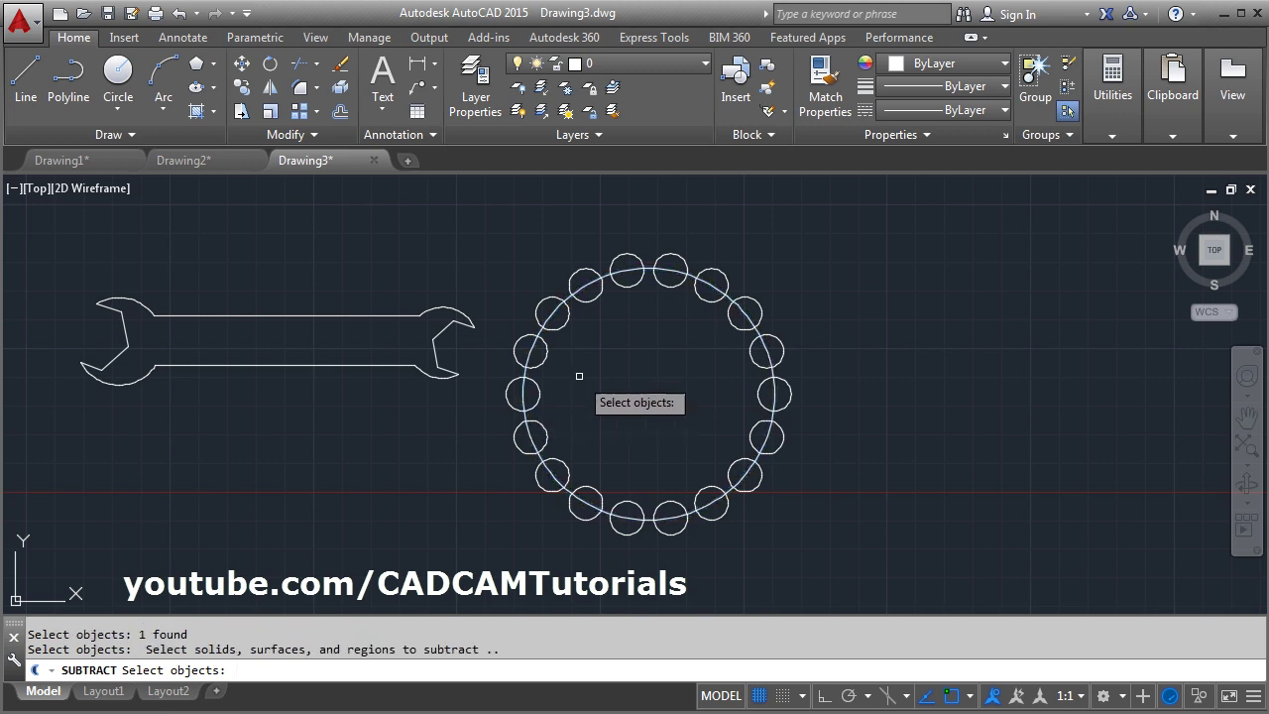
left_click(499, 212)
left_click(694, 570)
left_click(647, 198)
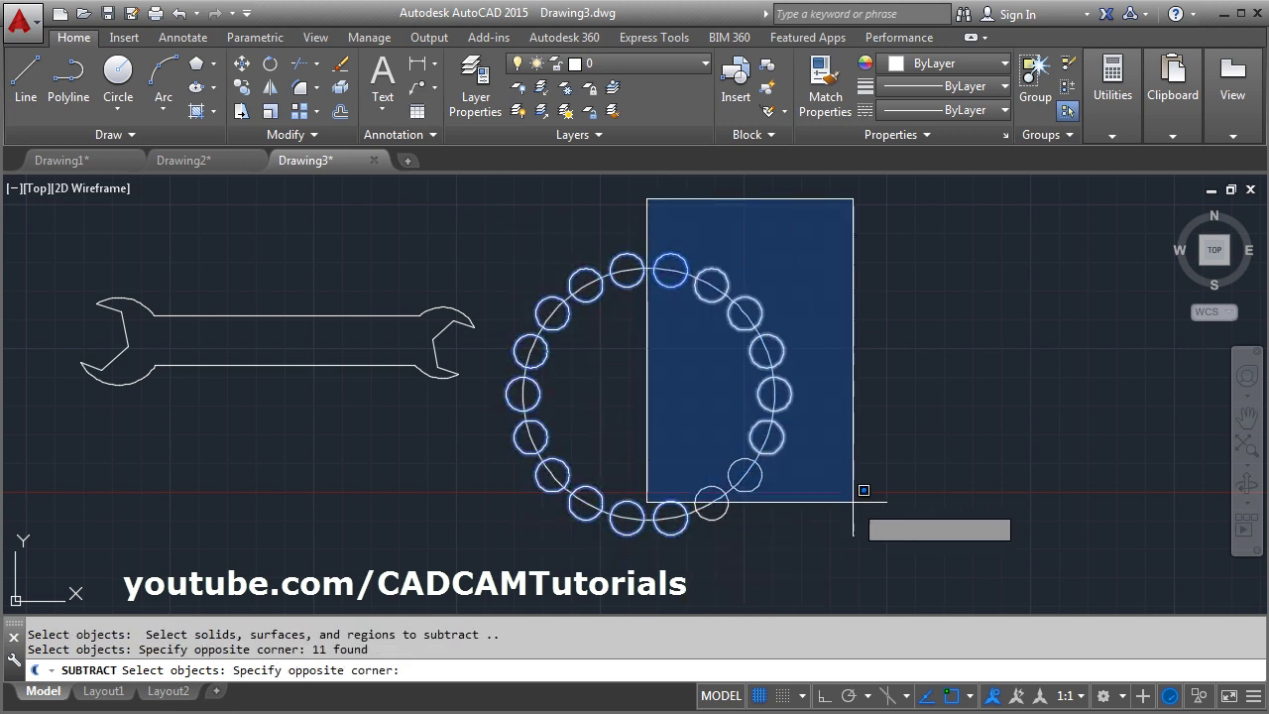
left_click(896, 540)
key("Return")
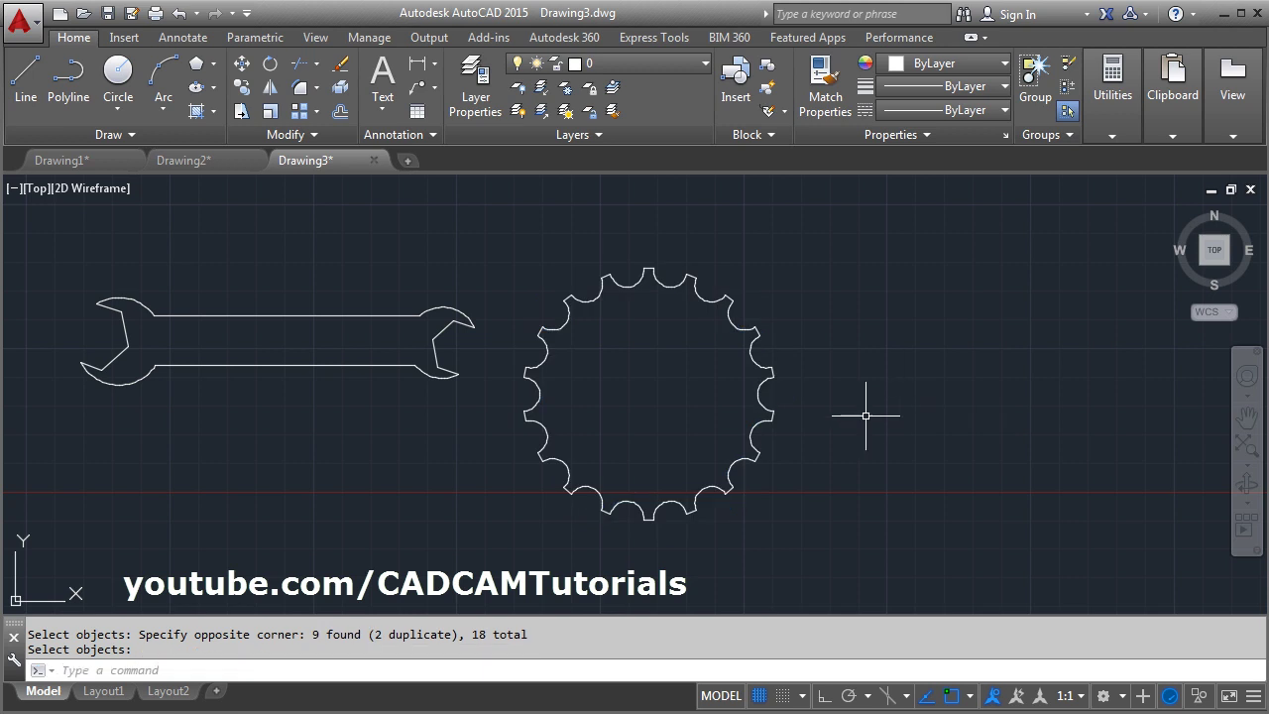
- Tile the three open drawing windows vertically so they sit side by side, with Drawing1 active
mouse_move(842, 410)
middle_mouse_down()
mouse_move(850, 368)
mouse_move(819, 404)
middle_mouse_up()
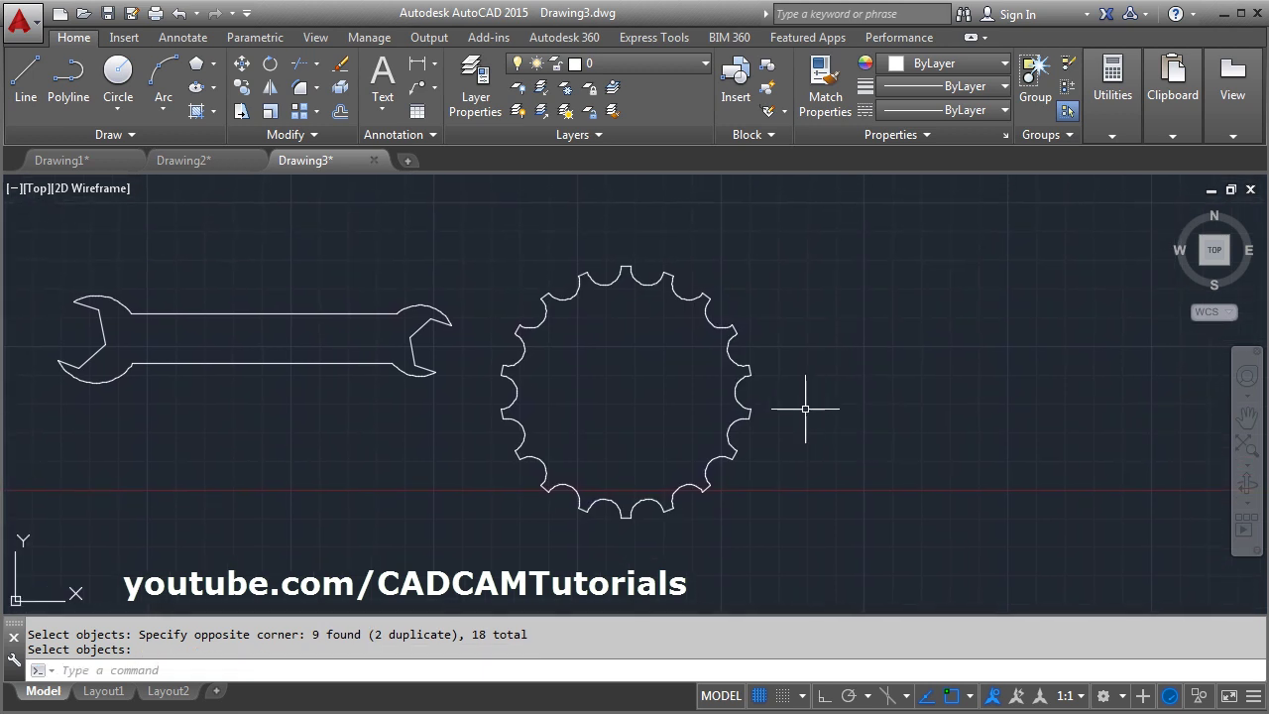
middle_click(805, 446)
middle_click(805, 446)
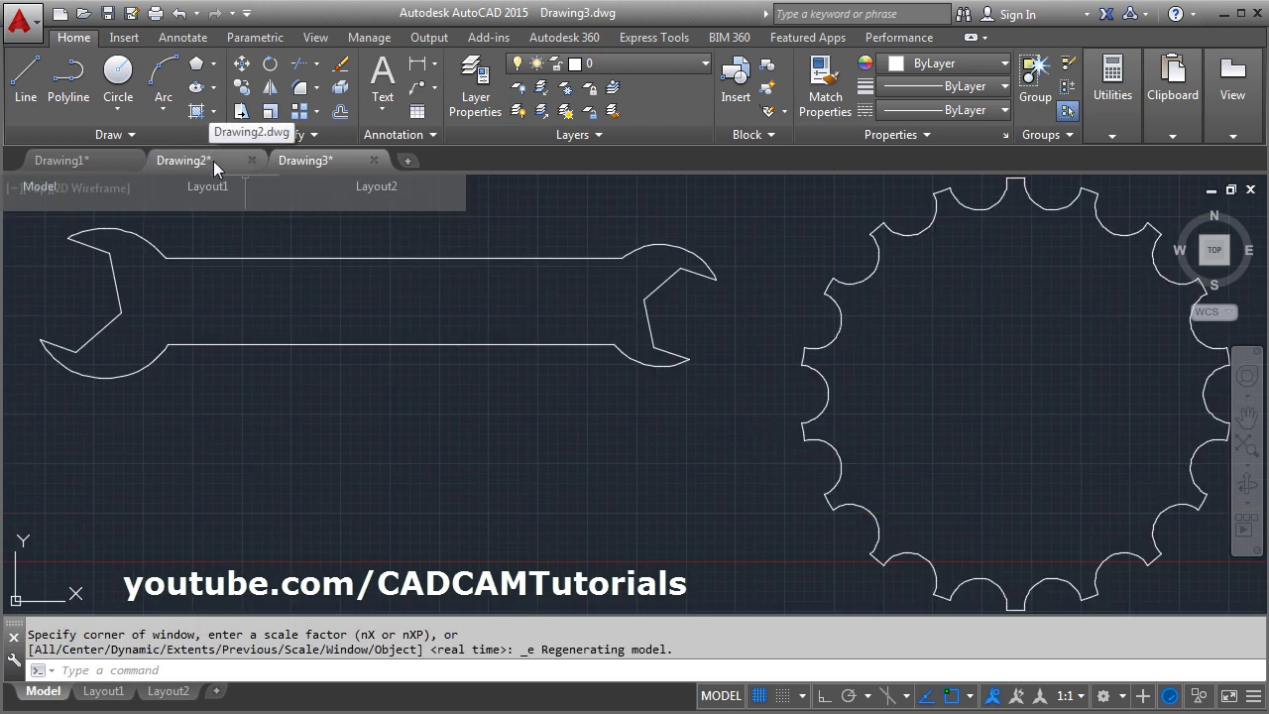
left_click(315, 38)
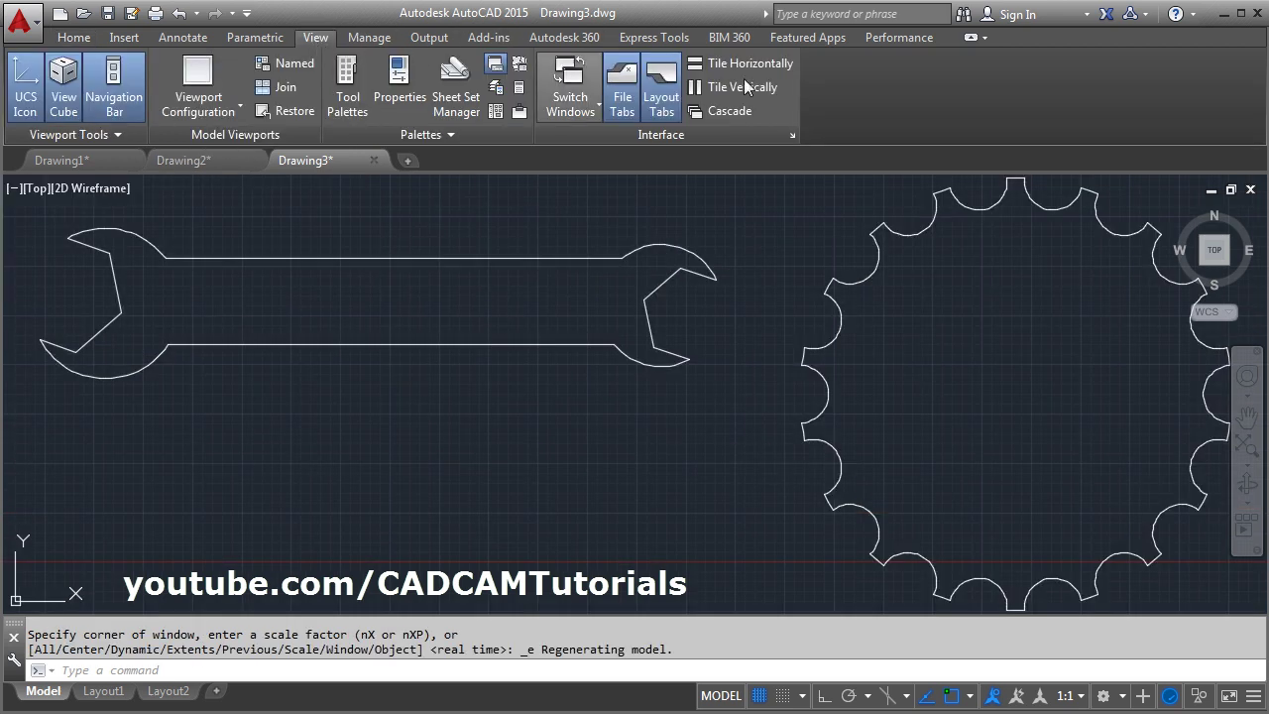
left_click(729, 89)
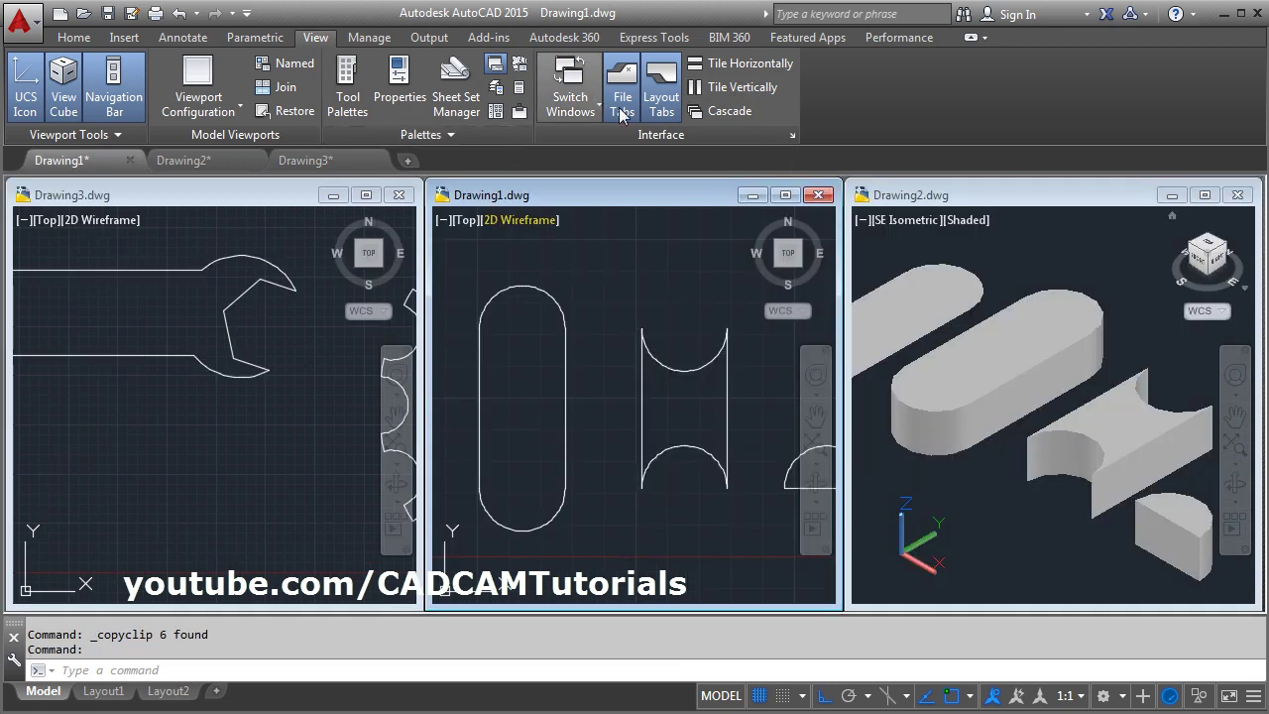
left_click(742, 89)
left_click(184, 365)
left_click(183, 386)
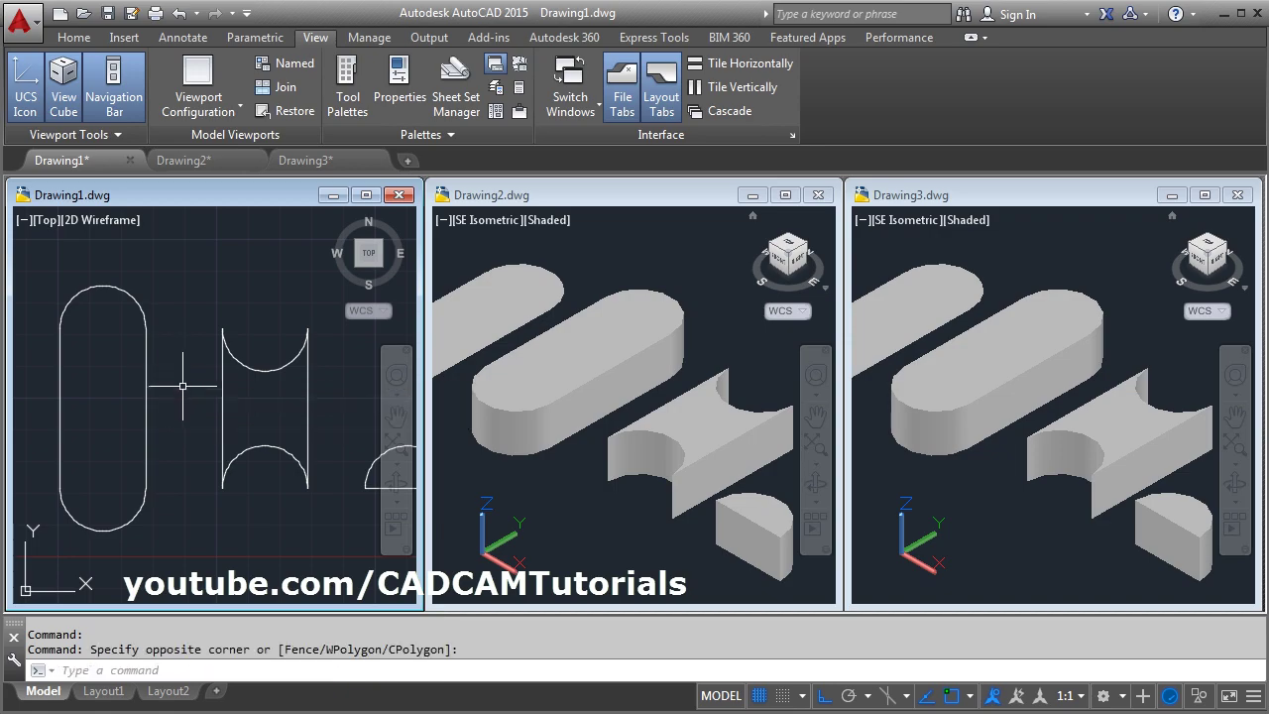